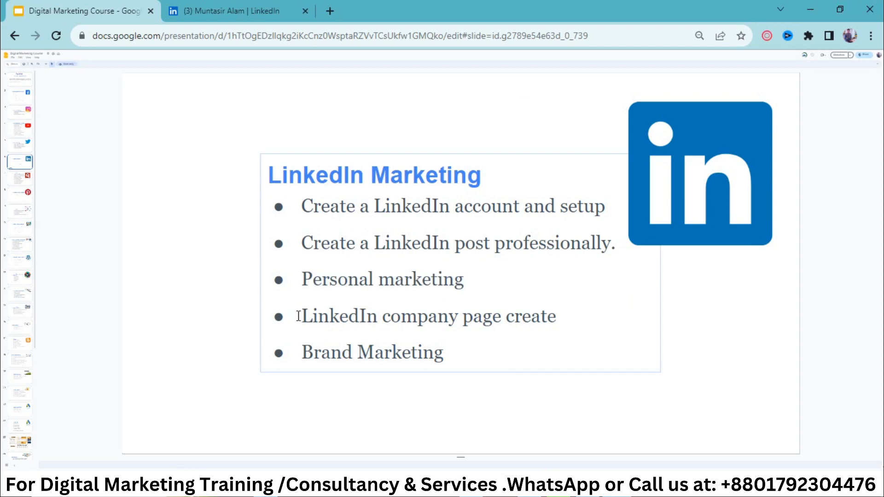
Highlight the "LinkedIn company page create" and "Brand Marketing" bullets on the LinkedIn Marketing slide, then clear the selection
{"action": "left_click_drag", "start_coordinate": [299, 315], "coordinate": [602, 321]}
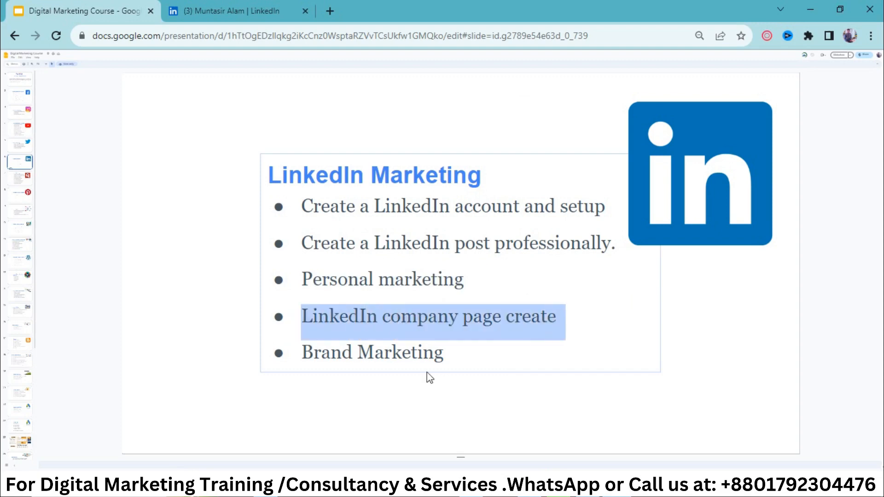
{"action": "left_click", "coordinate": [463, 352]}
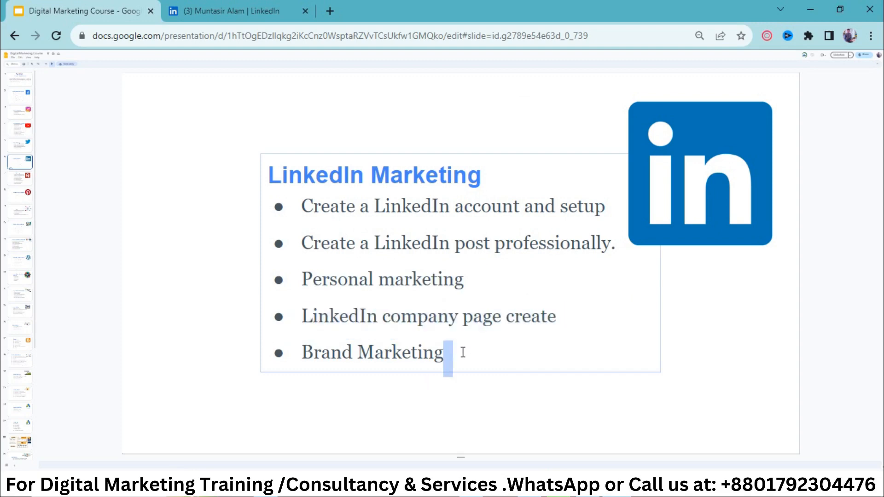
{"action": "triple_click", "coordinate": [462, 352]}
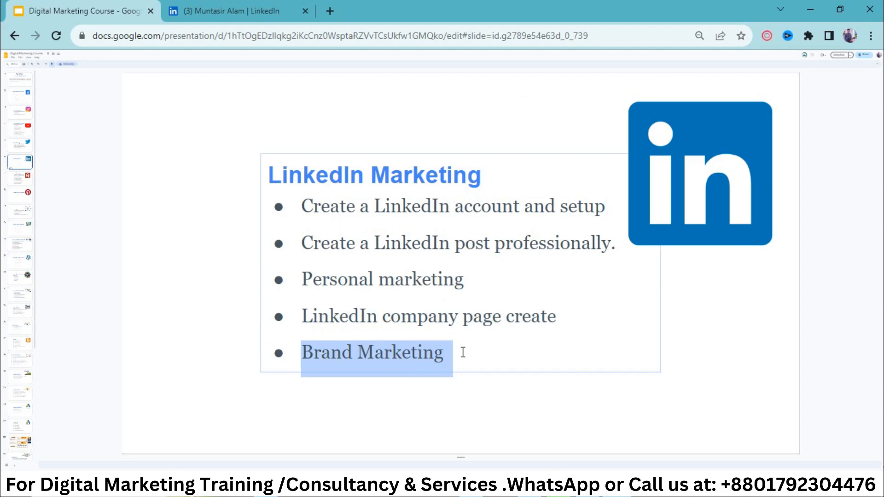
{"action": "left_click", "coordinate": [827, 338]}
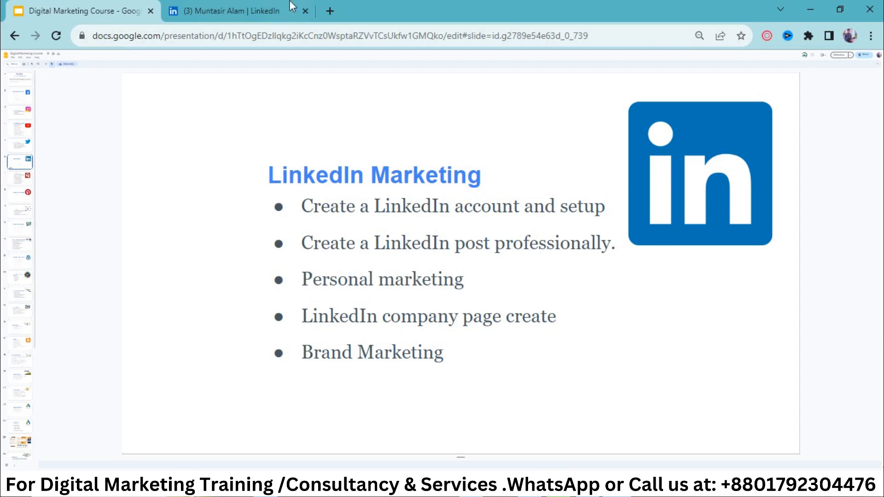
Switch to LinkedIn and start creating a new page of the Company type
{"action": "left_click", "coordinate": [232, 9]}
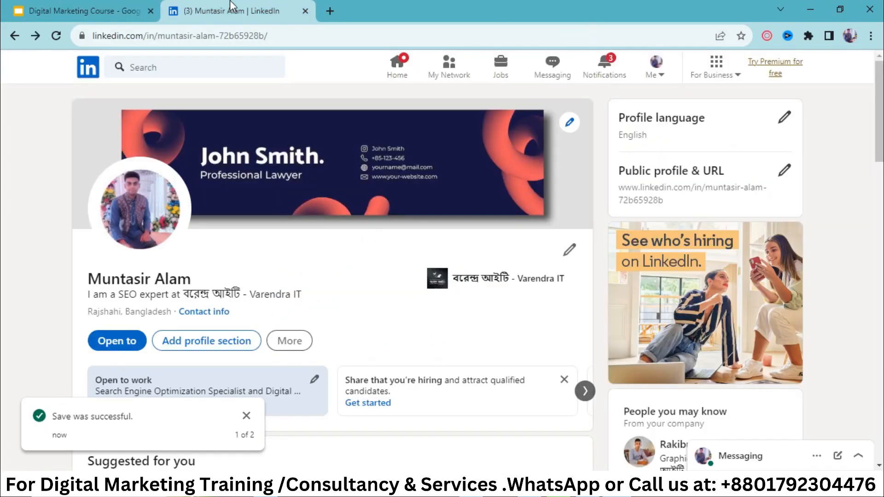
{"action": "left_click", "coordinate": [716, 69]}
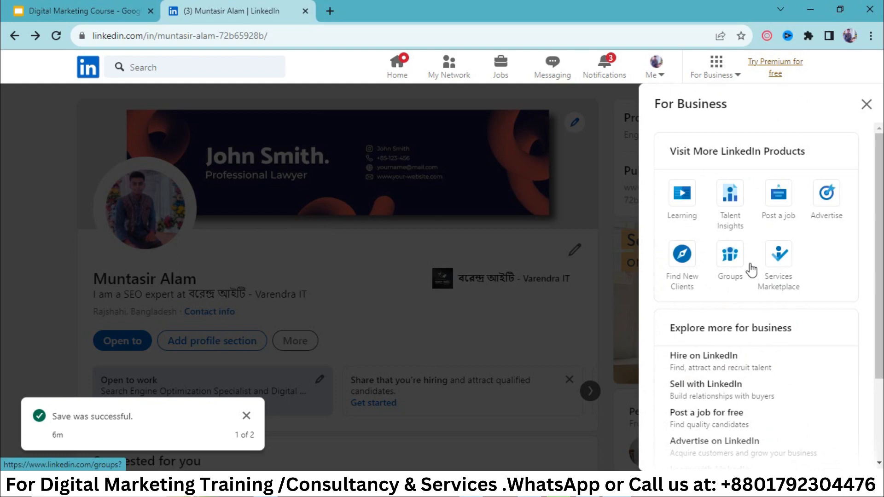
{"action": "scroll", "coordinate": [753, 291], "scroll_direction": "down", "scroll_amount": 3}
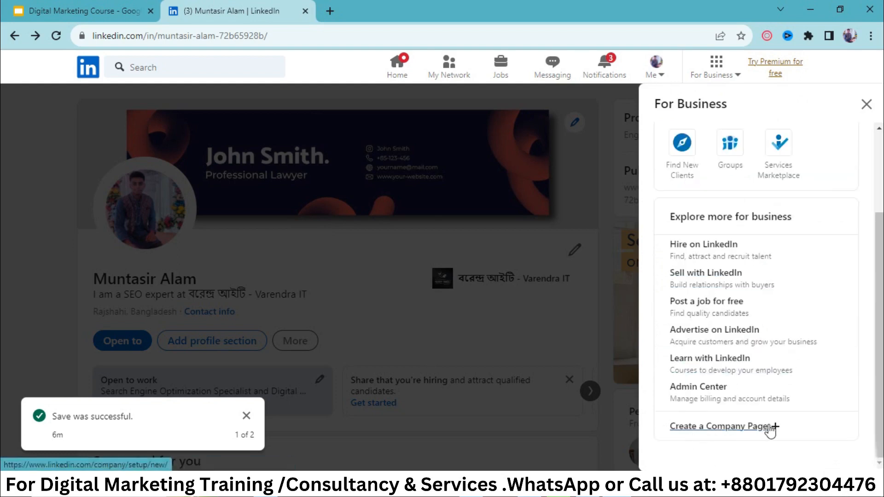
{"action": "left_click", "coordinate": [722, 426]}
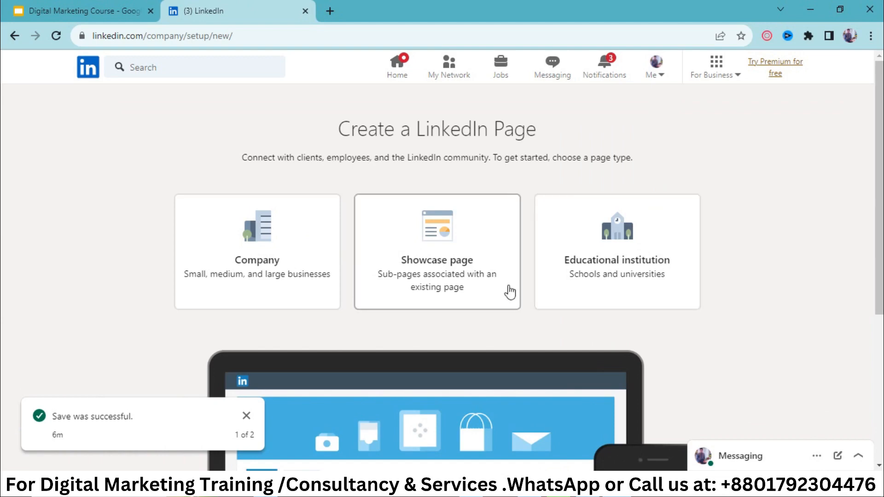
{"action": "left_click", "coordinate": [243, 257]}
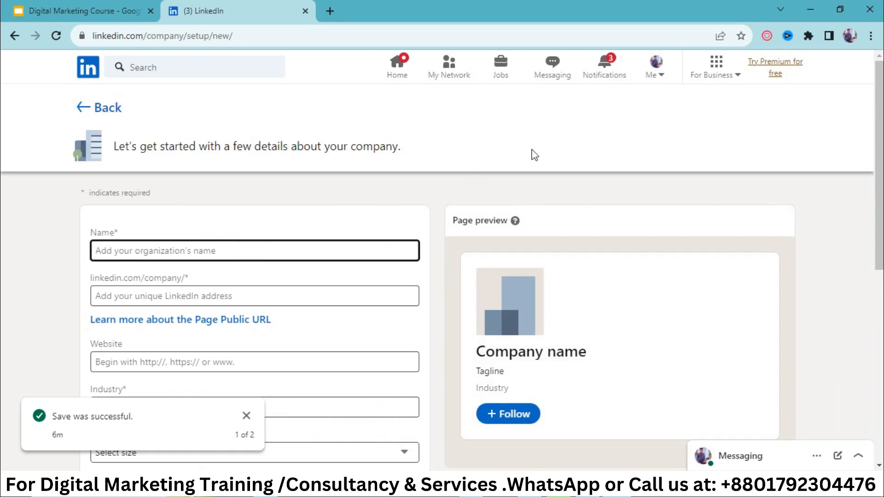
Enter the profile owner's full name as the organization's name in the company details form
{"action": "left_click", "coordinate": [655, 65]}
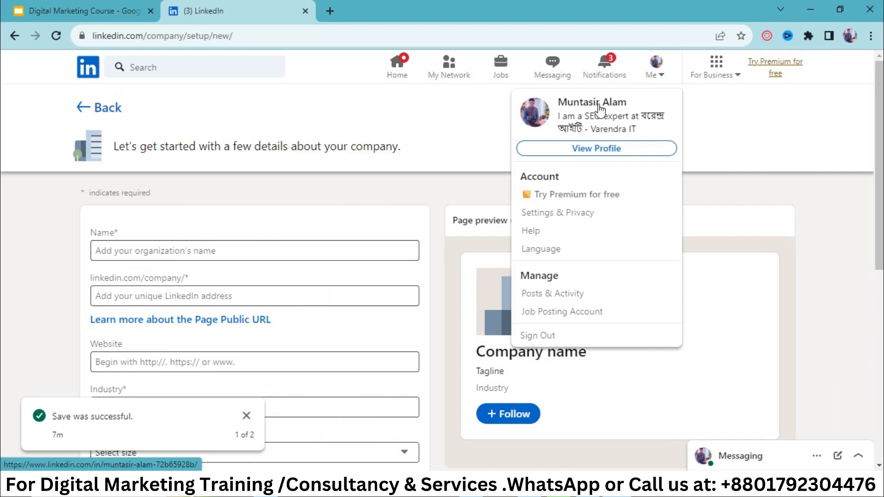
{"action": "left_click", "coordinate": [203, 251]}
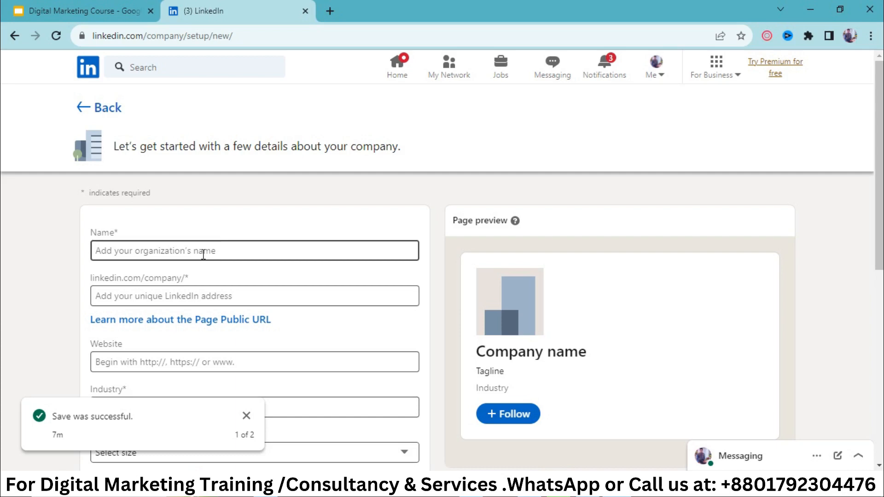
{"action": "left_click", "coordinate": [203, 254]}
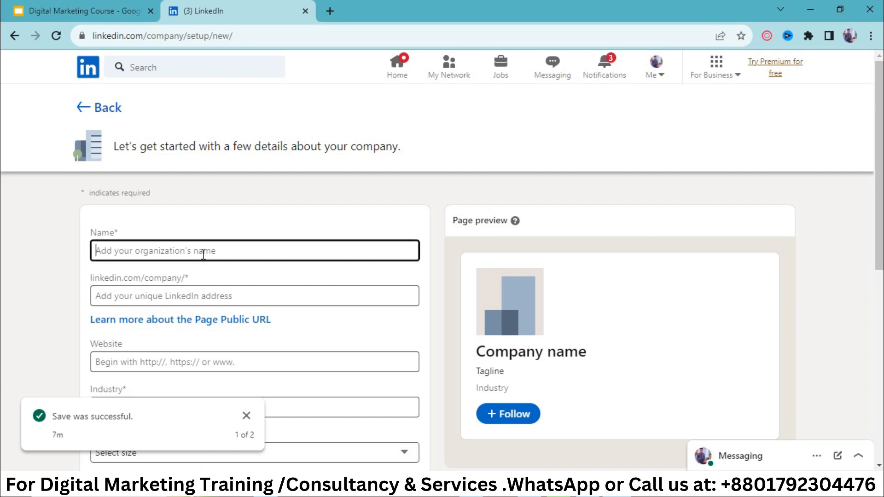
{"action": "type", "text": "Mun"}
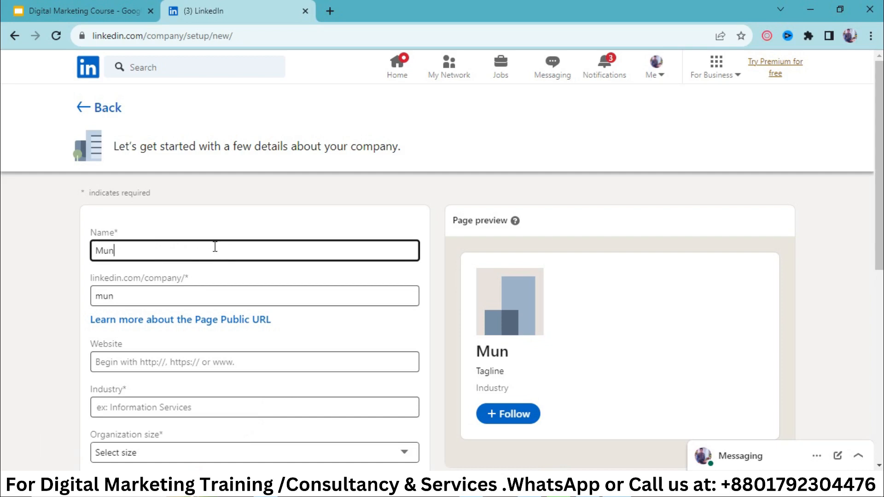
{"action": "type", "text": "tasir"}
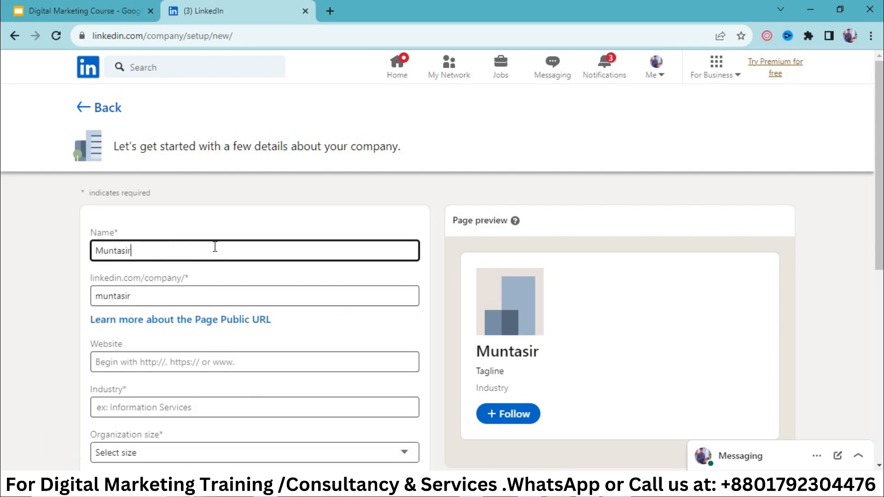
{"action": "type", "text": " Alam"}
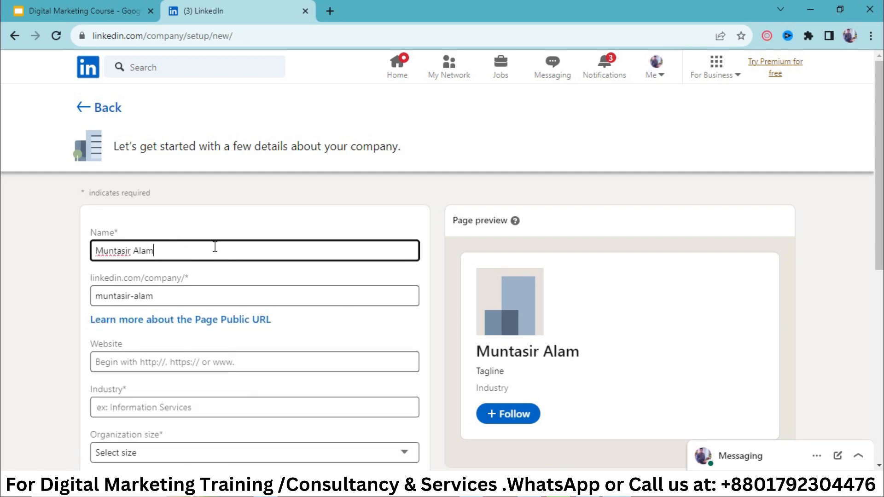
Remove the hyphen from the page's unique LinkedIn address
{"action": "left_click", "coordinate": [172, 296]}
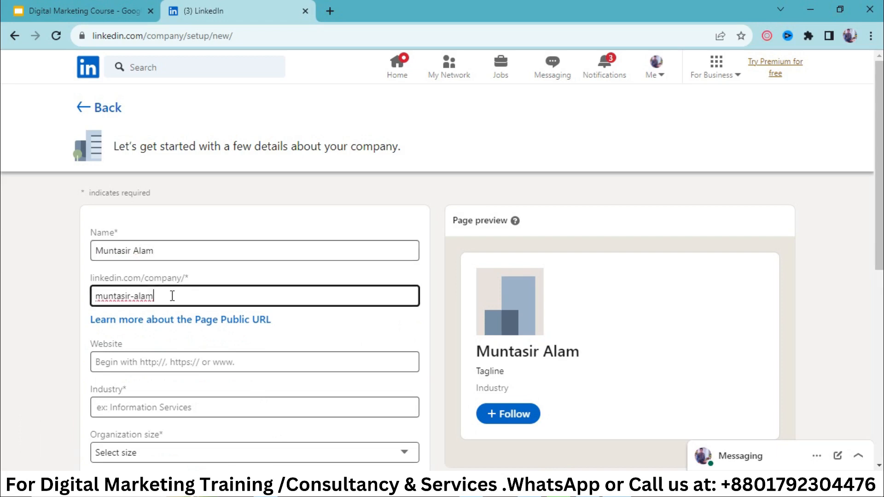
{"action": "left_click", "coordinate": [135, 297]}
{"action": "key", "text": "BackSpace"}
{"action": "left_click", "coordinate": [300, 245]}
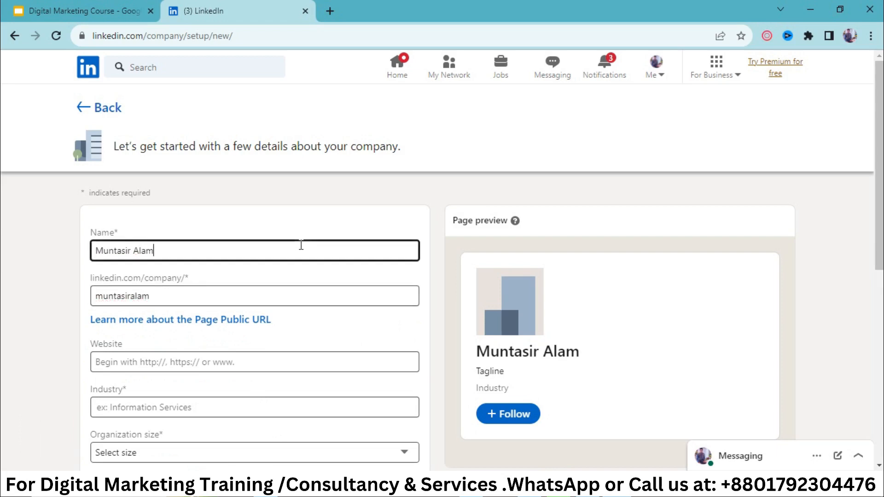
{"action": "left_click", "coordinate": [159, 295]}
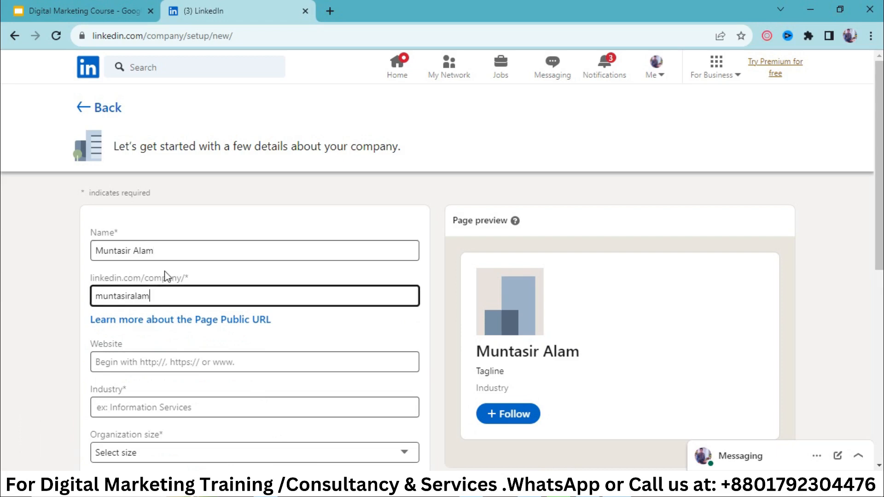
{"action": "double_click", "coordinate": [159, 297]}
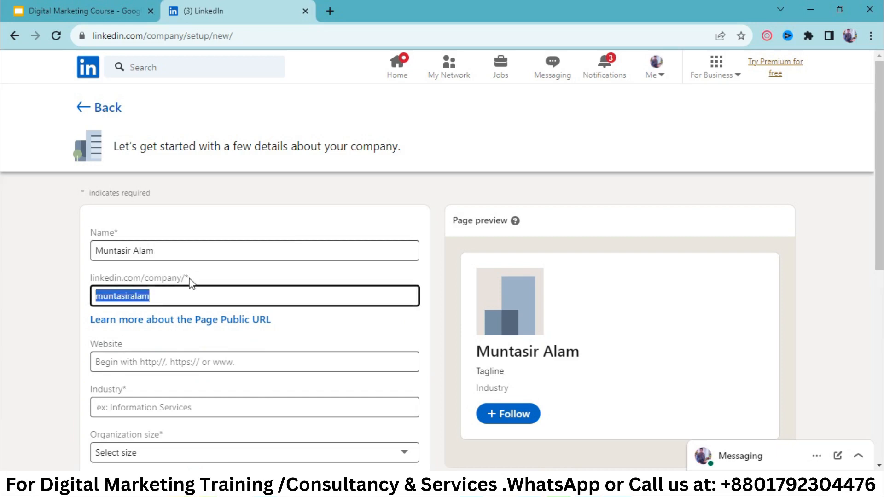
{"action": "left_click", "coordinate": [206, 361]}
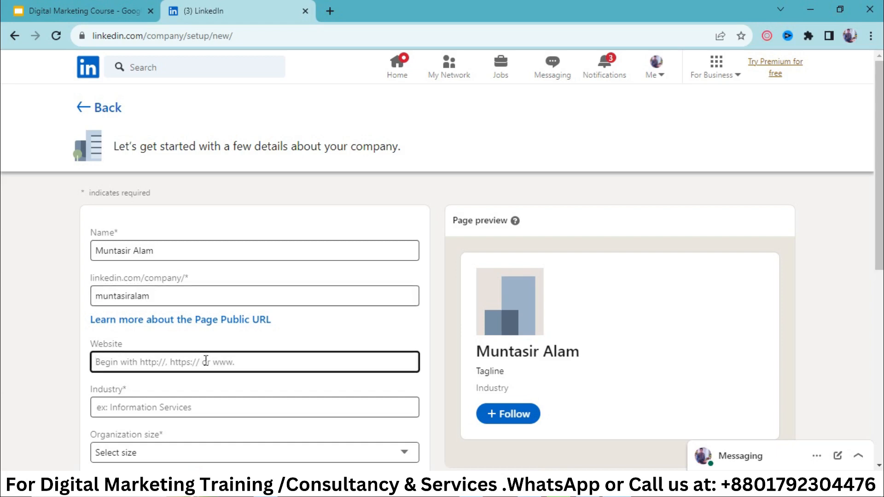
{"action": "scroll", "coordinate": [205, 361], "scroll_direction": "down", "scroll_amount": 1}
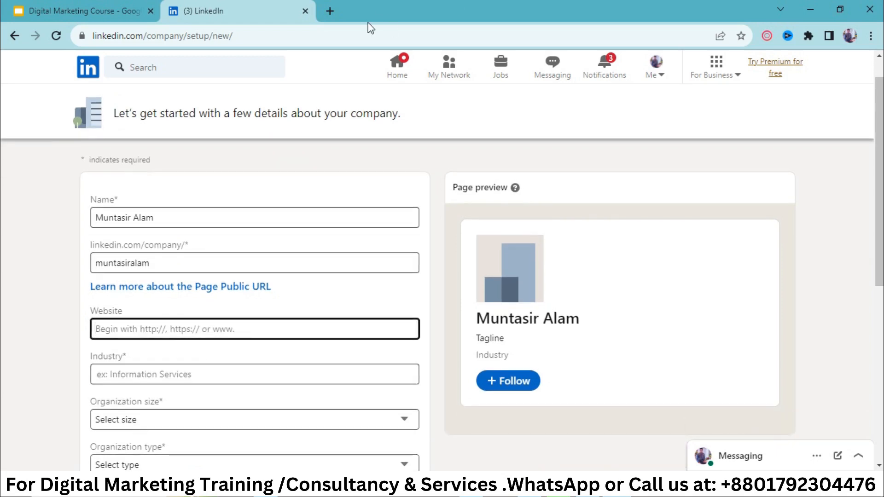
{"action": "left_click", "coordinate": [333, 10]}
{"action": "left_click", "coordinate": [337, 32]}
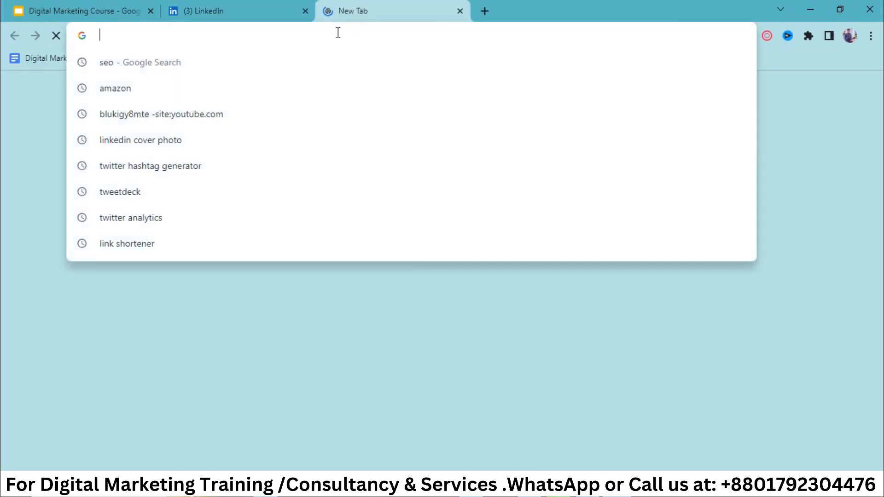
{"action": "type", "text": "waavebd.blogspot.com"}
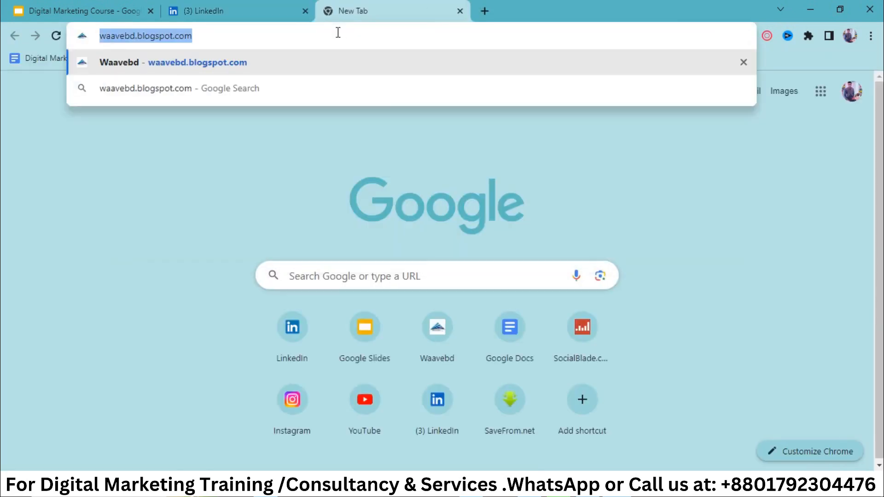
{"action": "left_click", "coordinate": [206, 10]}
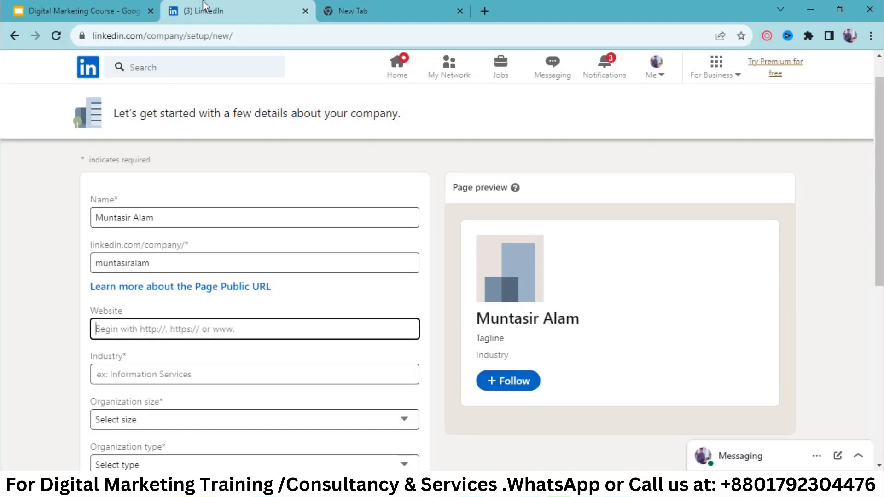
{"action": "left_click", "coordinate": [209, 334]}
{"action": "type", "text": "https://waavebd.blogspot.com/"}
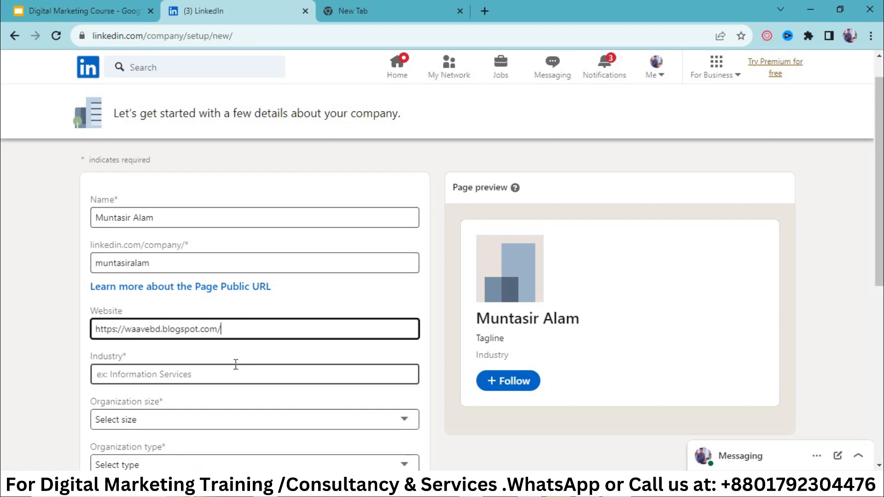
Set the company's industry to Information Services using the suggestions for "infor"
{"action": "scroll", "coordinate": [234, 368], "scroll_direction": "down", "scroll_amount": 1}
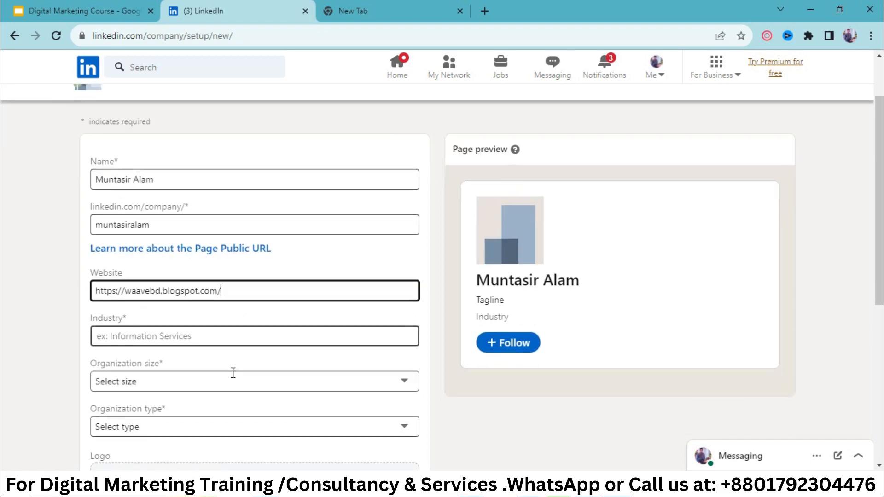
{"action": "left_click", "coordinate": [218, 337]}
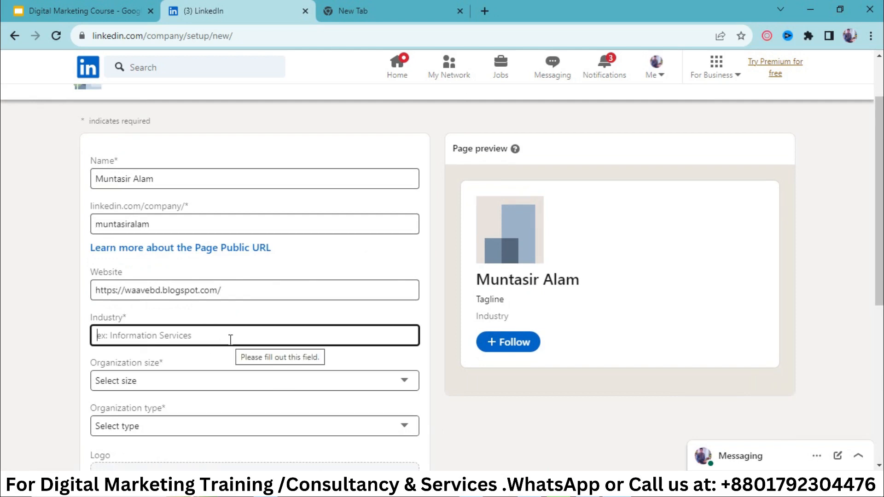
{"action": "type", "text": "infor"}
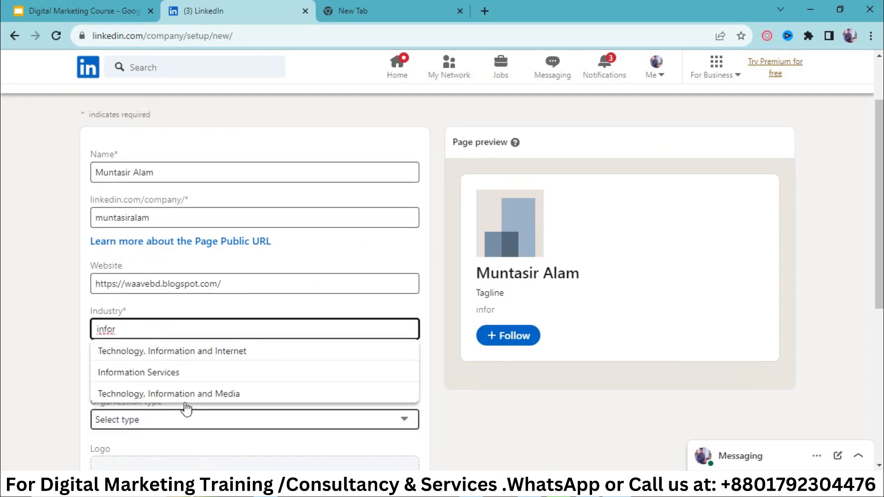
{"action": "left_click", "coordinate": [197, 371]}
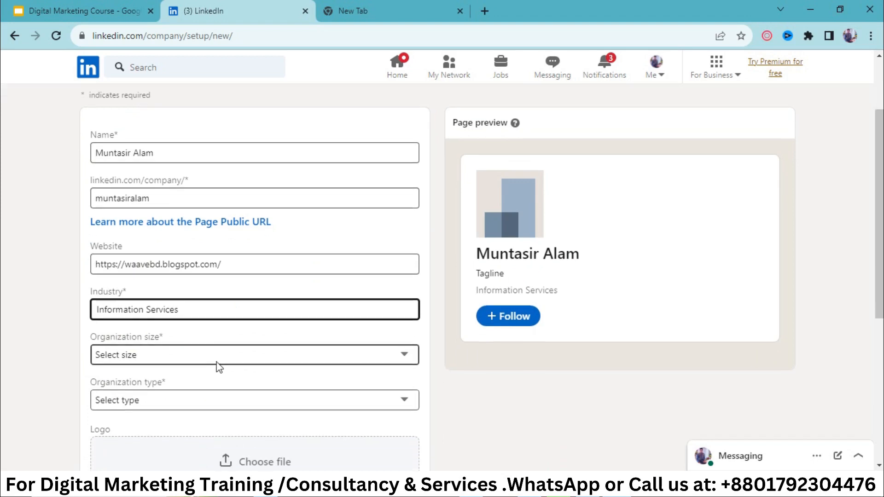
Set the organization size to 11–50 employees and the organization type to Self-employed
{"action": "left_click", "coordinate": [168, 358]}
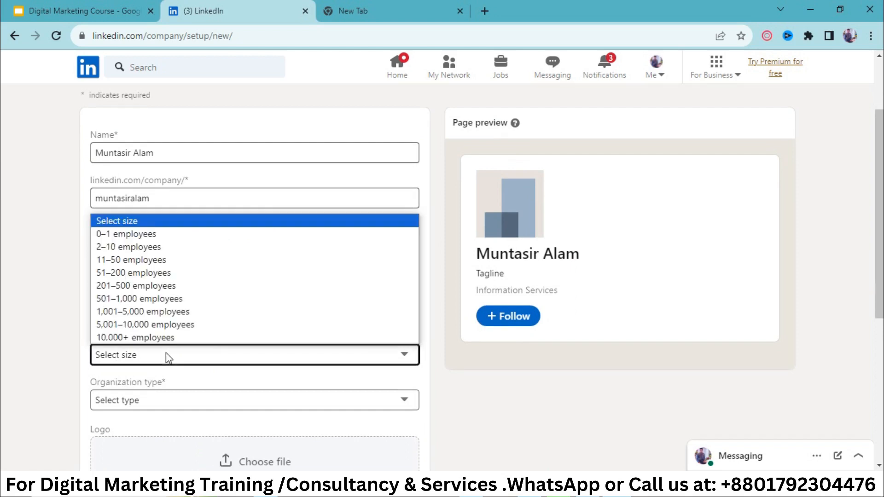
{"action": "left_click", "coordinate": [167, 265]}
{"action": "scroll", "coordinate": [166, 300], "scroll_direction": "down", "scroll_amount": 1}
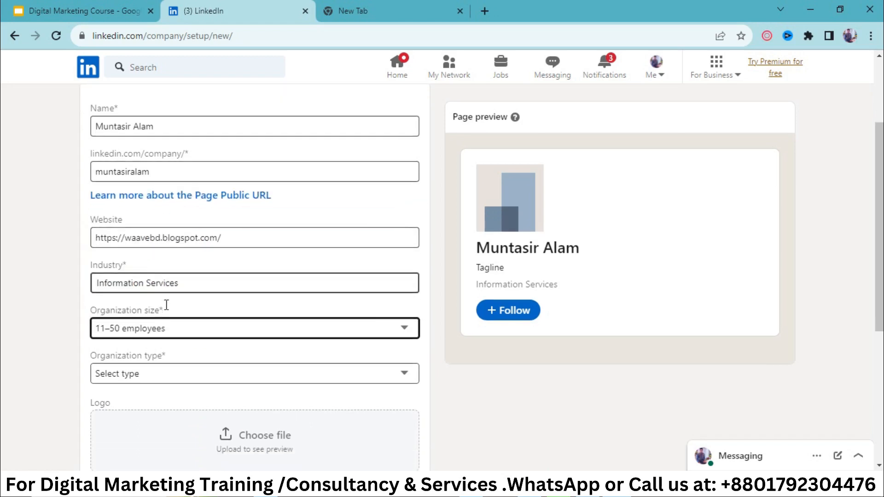
{"action": "left_click", "coordinate": [209, 376]}
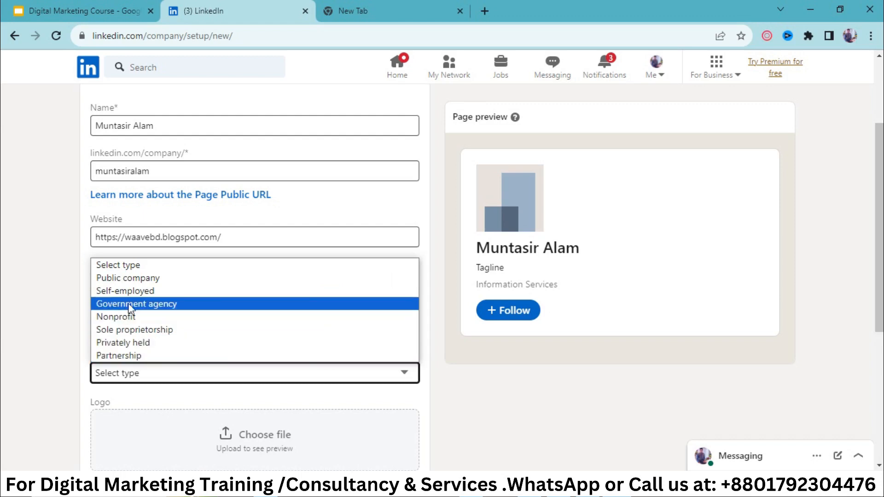
{"action": "left_click", "coordinate": [155, 292]}
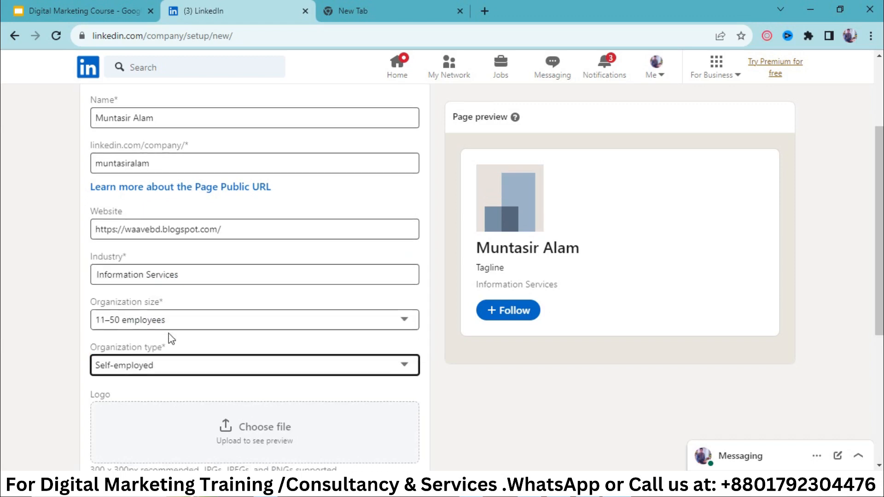
Search Google Images for "seo" in the spare browser tab and browse the results for a logo picture
{"action": "scroll", "coordinate": [171, 339], "scroll_direction": "down", "scroll_amount": 2}
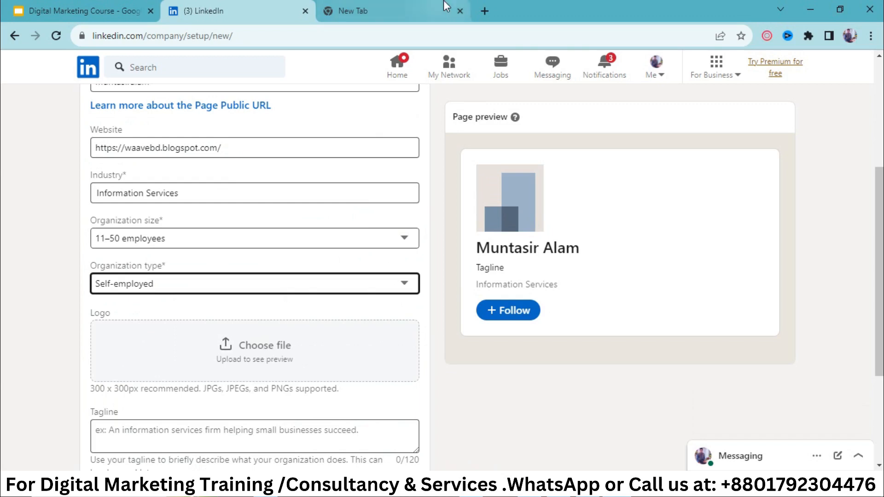
{"action": "left_click", "coordinate": [359, 11]}
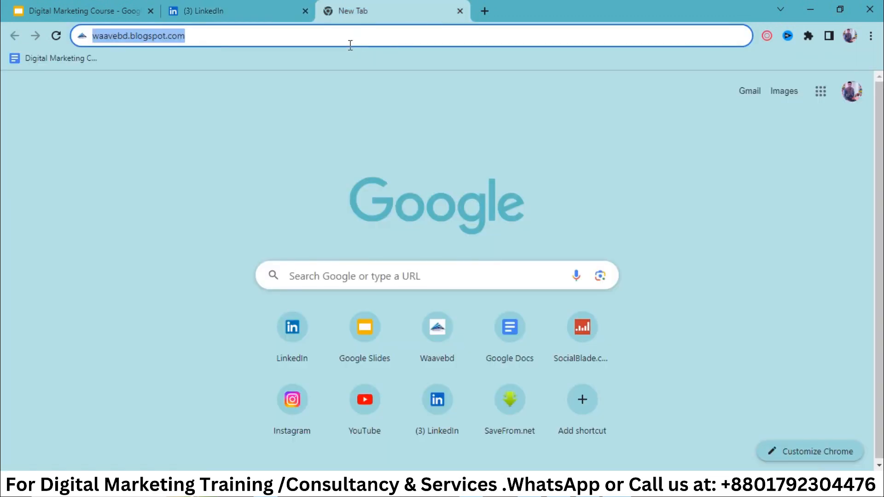
{"action": "type", "text": "seo"}
{"action": "key", "text": "Return"}
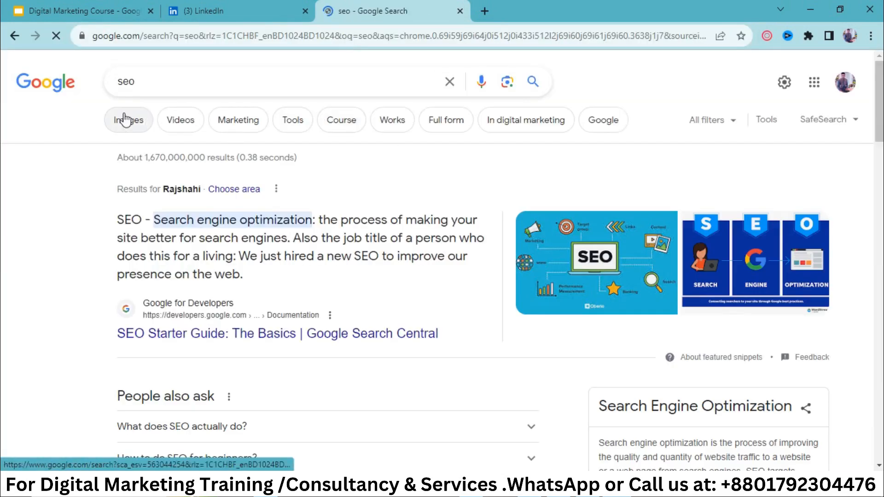
{"action": "left_click", "coordinate": [126, 120]}
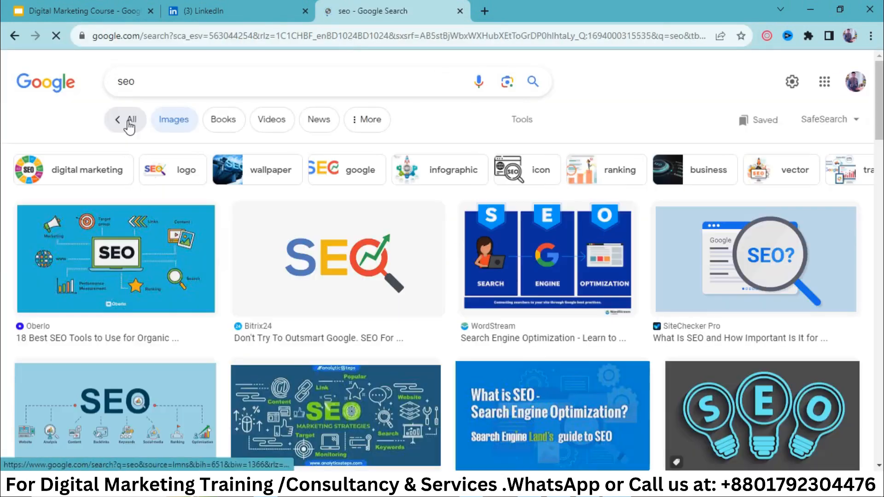
{"action": "scroll", "coordinate": [244, 296], "scroll_direction": "down", "scroll_amount": 3}
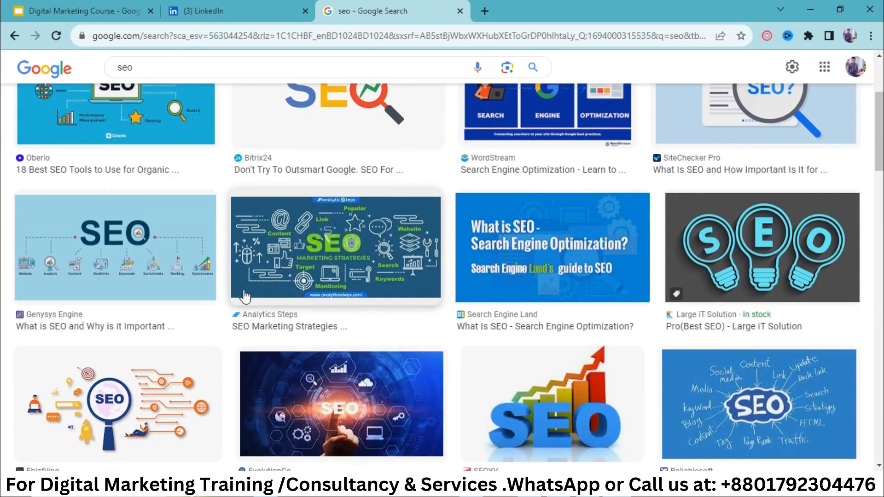
{"action": "scroll", "coordinate": [244, 296], "scroll_direction": "down", "scroll_amount": 8}
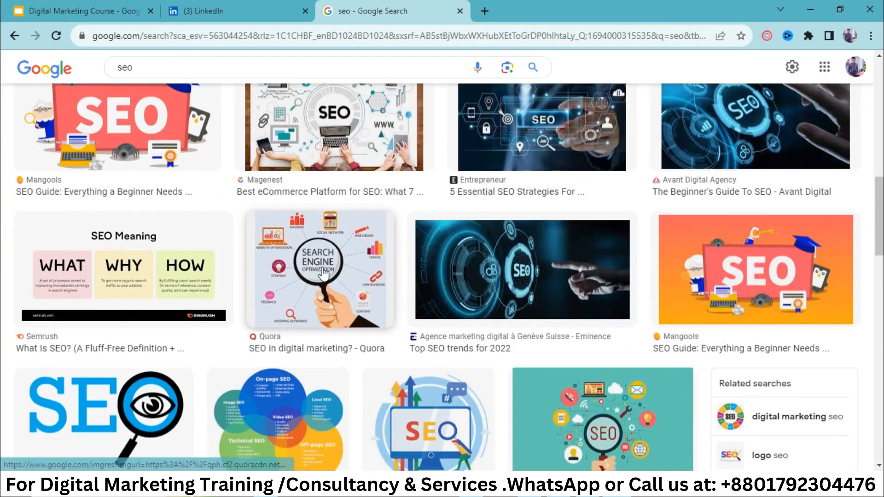
Save the Quora "Search Engine Optimization" magnifying-glass picture to the computer
{"action": "left_click", "coordinate": [324, 273]}
{"action": "right_click", "coordinate": [638, 210]}
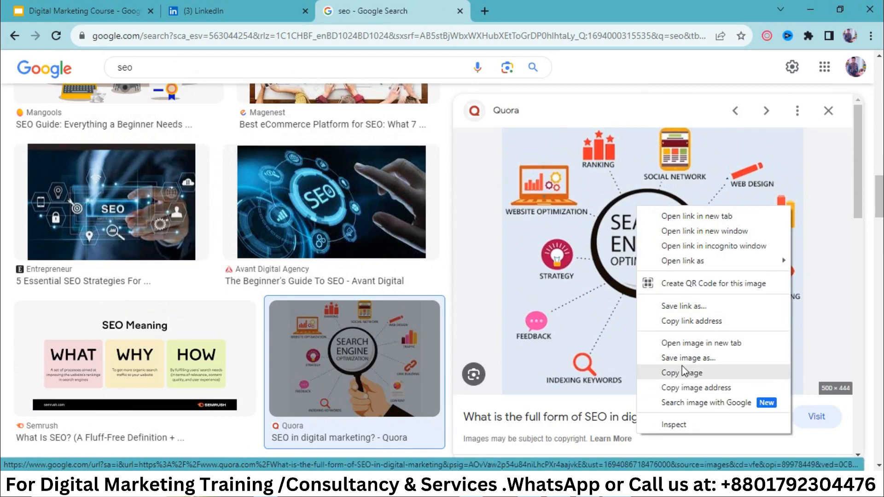
{"action": "left_click", "coordinate": [693, 363]}
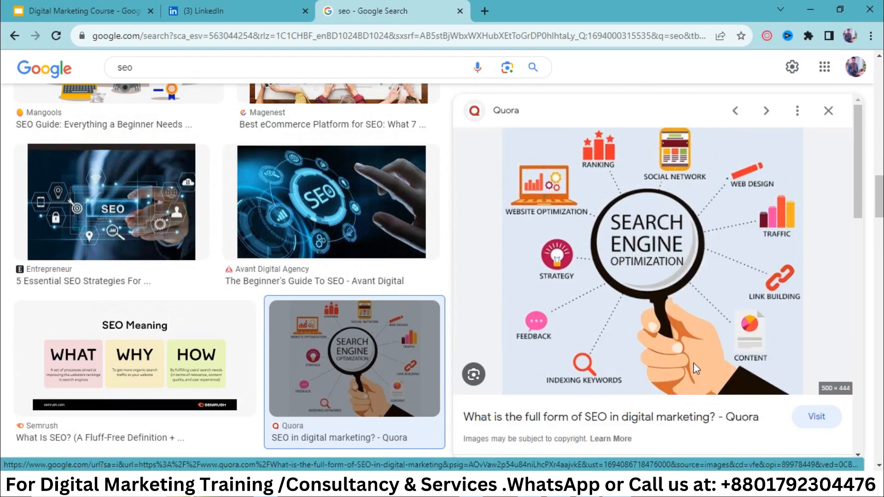
{"action": "key", "text": "Return"}
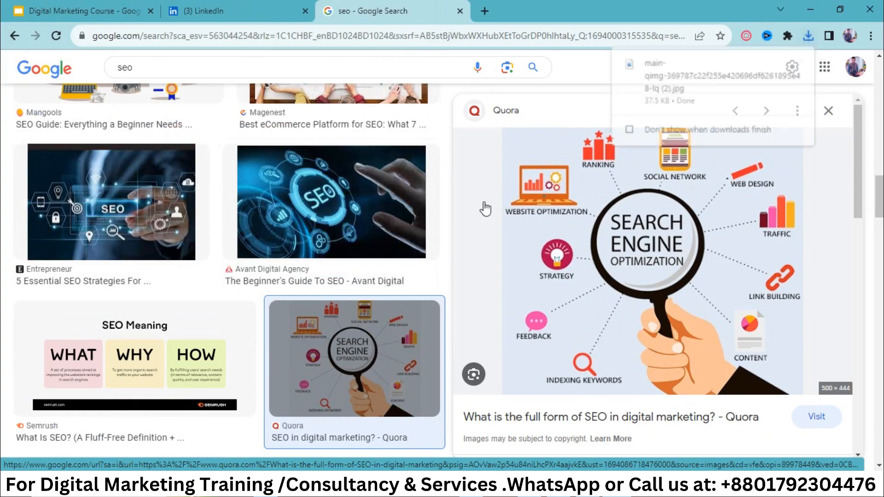
Upload the downloaded magnifying-glass picture from Downloads as the LinkedIn page's logo
{"action": "left_click", "coordinate": [247, 9]}
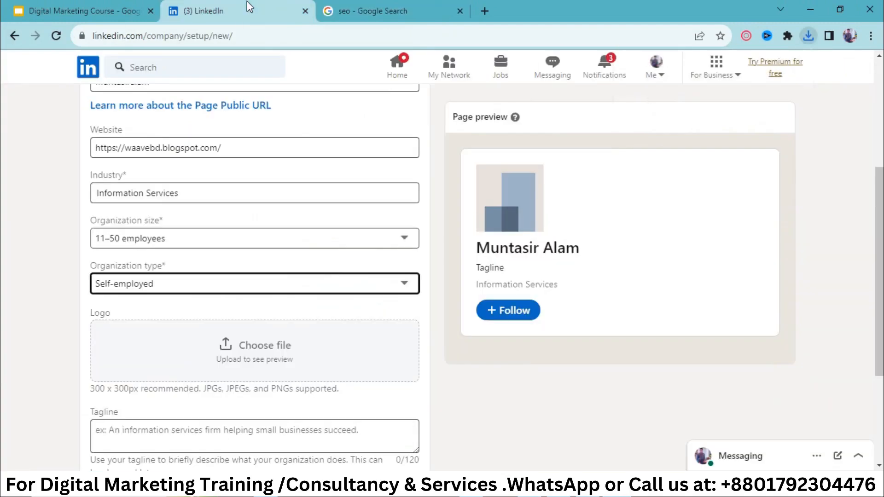
{"action": "left_click", "coordinate": [256, 351]}
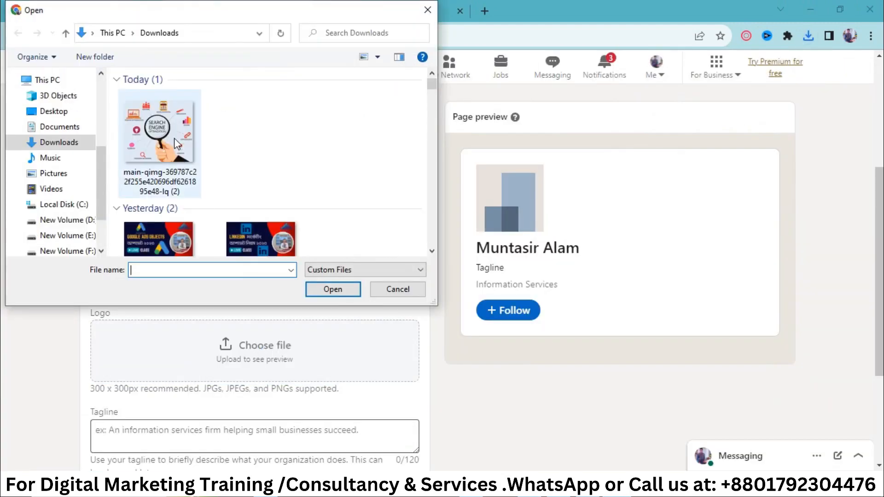
{"action": "double_click", "coordinate": [159, 141]}
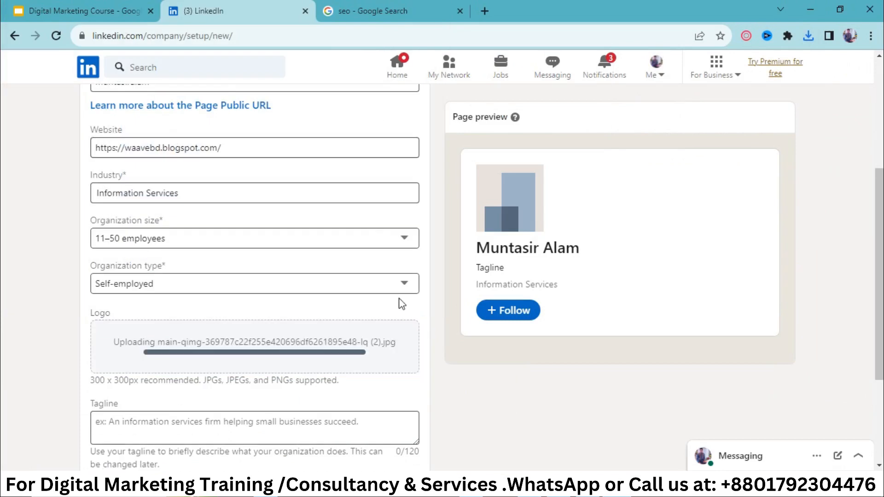
Leave the tagline empty, verify being an authorized representative of the organization, and submit the form to create the page
{"action": "scroll", "coordinate": [359, 381], "scroll_direction": "down", "scroll_amount": 1}
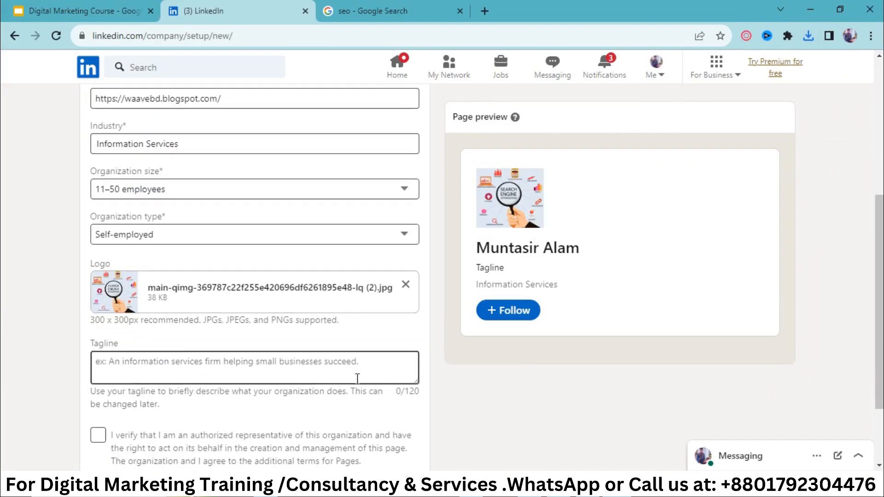
{"action": "left_click", "coordinate": [235, 367]}
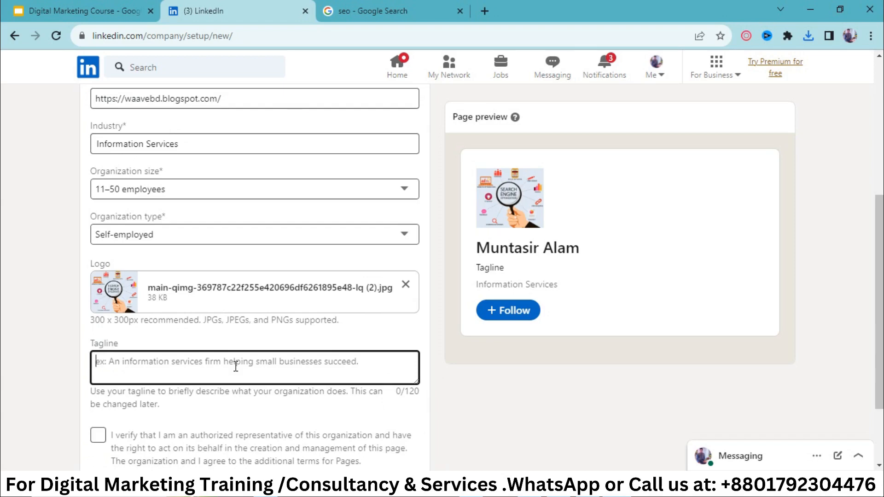
{"action": "left_click", "coordinate": [257, 374]}
{"action": "left_click", "coordinate": [523, 344]}
{"action": "scroll", "coordinate": [523, 344], "scroll_direction": "down", "scroll_amount": 2}
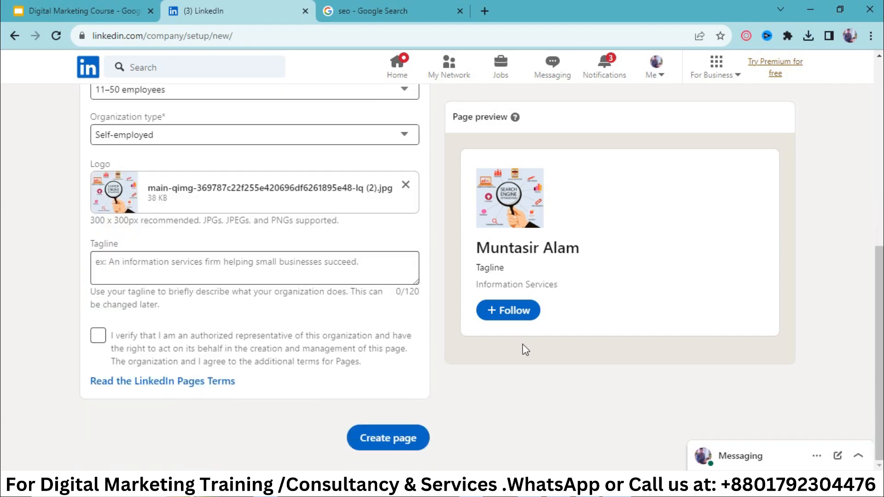
{"action": "left_click", "coordinate": [98, 335]}
{"action": "left_click", "coordinate": [275, 275]}
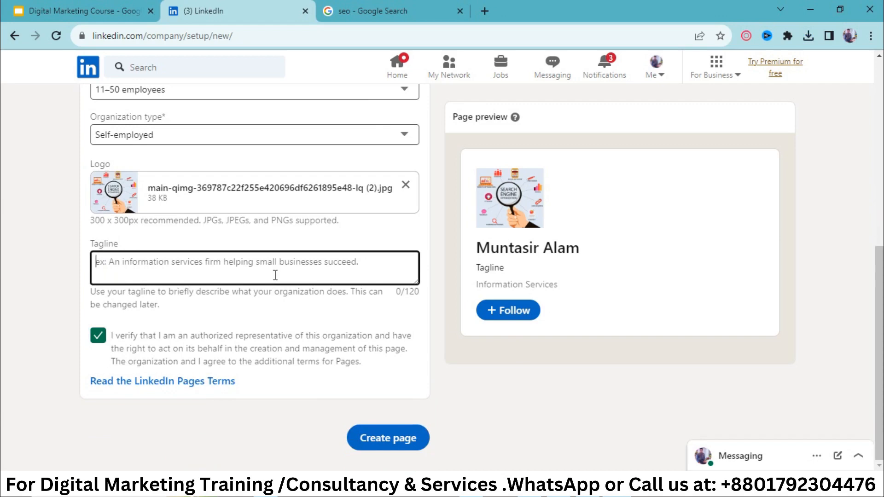
{"action": "left_click", "coordinate": [389, 445]}
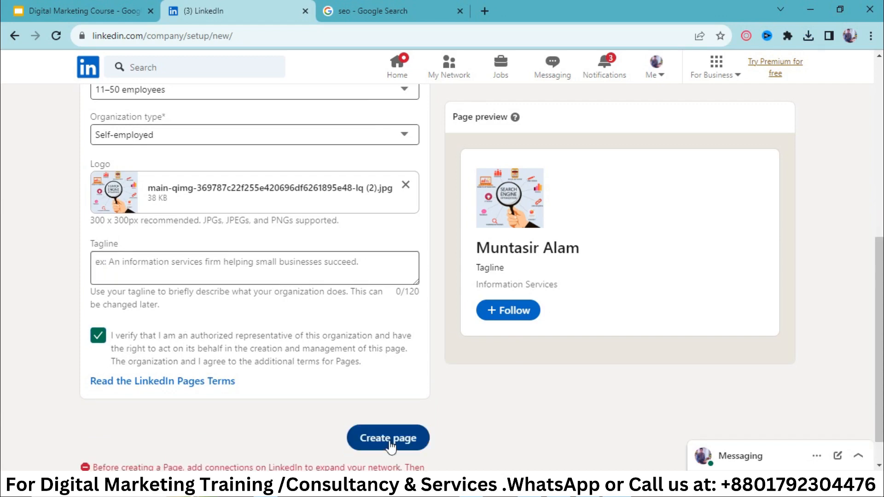
{"action": "scroll", "coordinate": [257, 387], "scroll_direction": "down", "scroll_amount": 1}
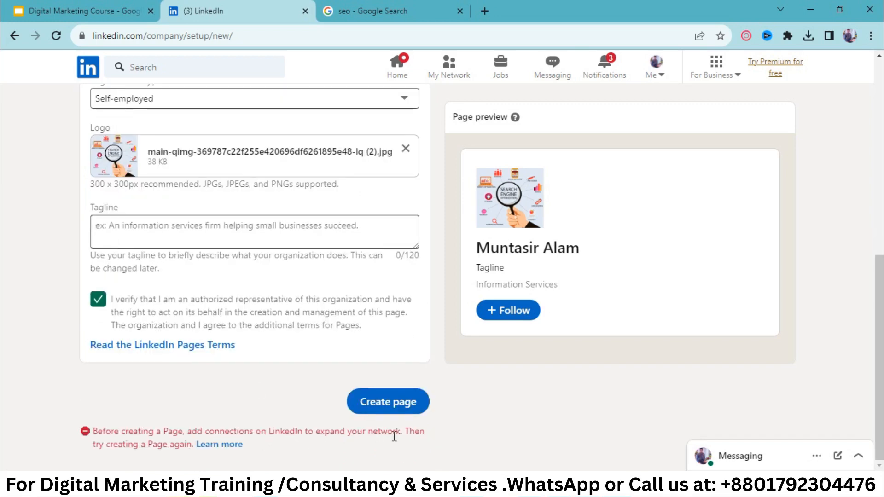
{"action": "scroll", "coordinate": [449, 429], "scroll_direction": "up", "scroll_amount": 7}
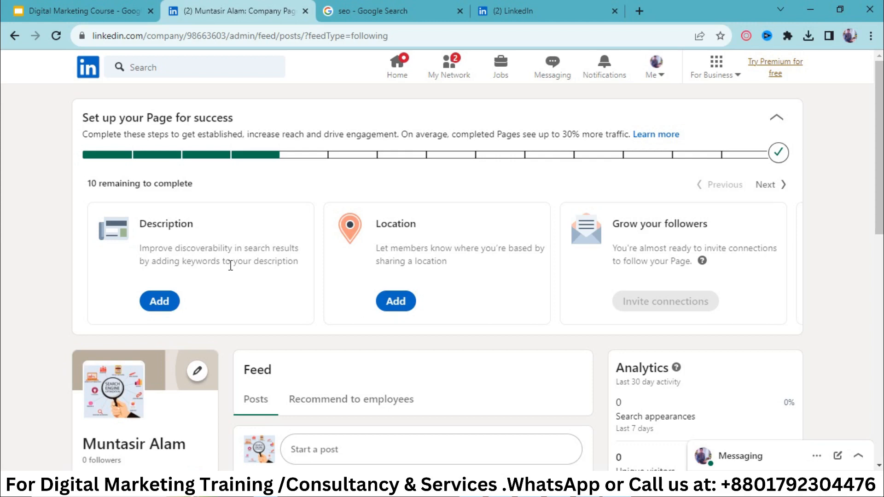
Open the new page's description for editing and review the fields in its overview details
{"action": "left_click", "coordinate": [154, 311]}
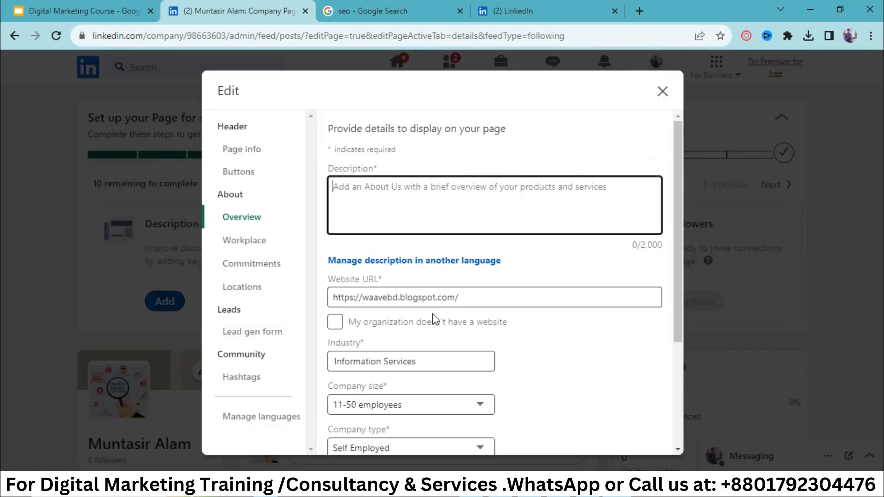
{"action": "scroll", "coordinate": [434, 317], "scroll_direction": "down", "scroll_amount": 3}
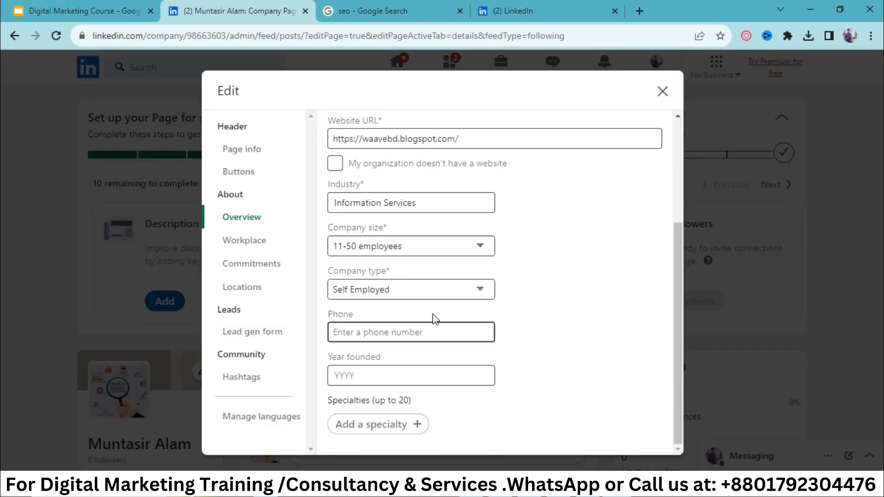
{"action": "scroll", "coordinate": [434, 318], "scroll_direction": "up", "scroll_amount": 1}
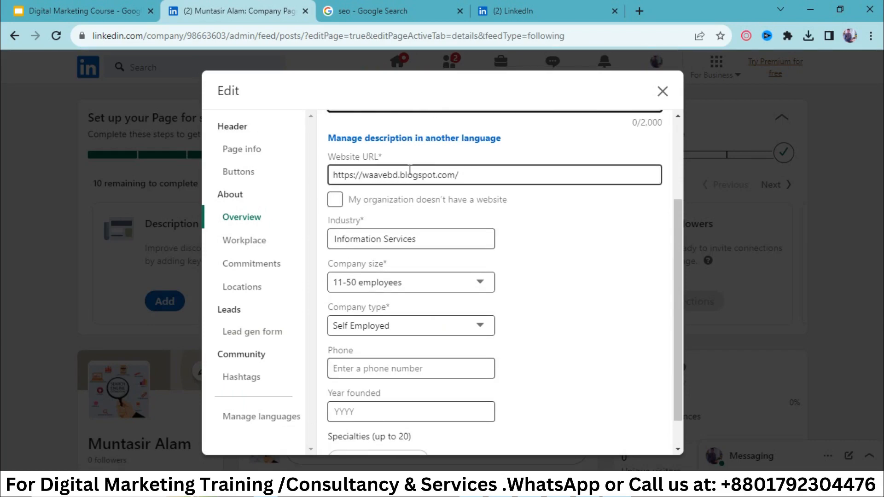
{"action": "scroll", "coordinate": [410, 170], "scroll_direction": "up", "scroll_amount": 3}
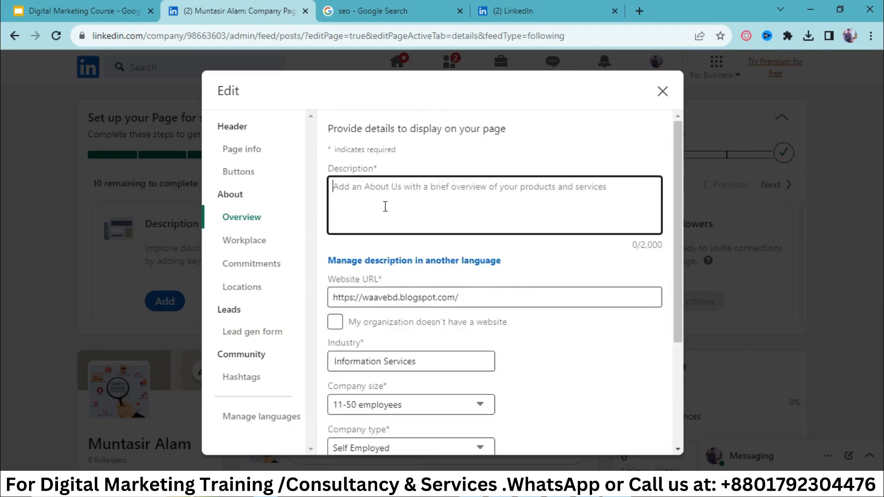
{"action": "scroll", "coordinate": [430, 319], "scroll_direction": "down", "scroll_amount": 3}
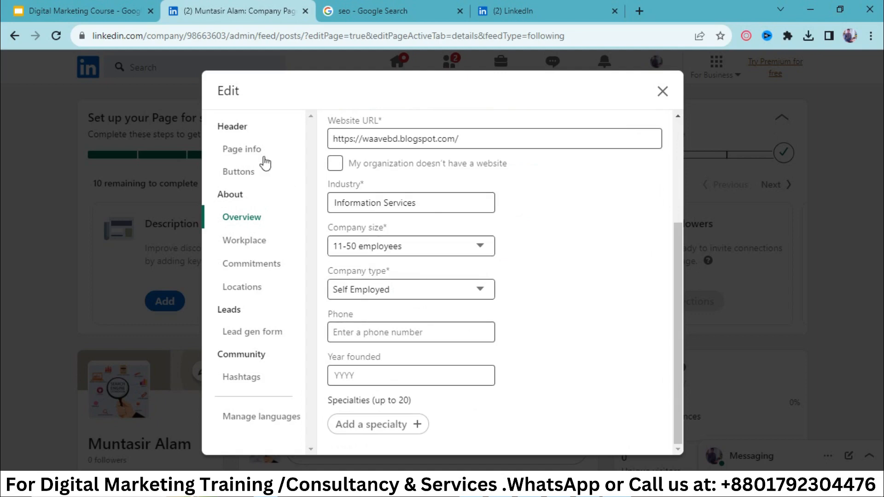
Choose Visit website as the name of the page's custom button
{"action": "left_click", "coordinate": [251, 175]}
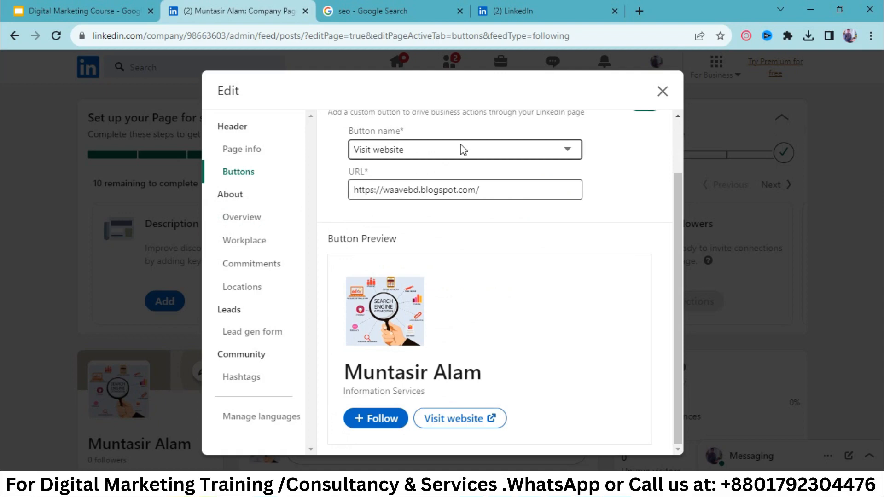
{"action": "left_click", "coordinate": [487, 153]}
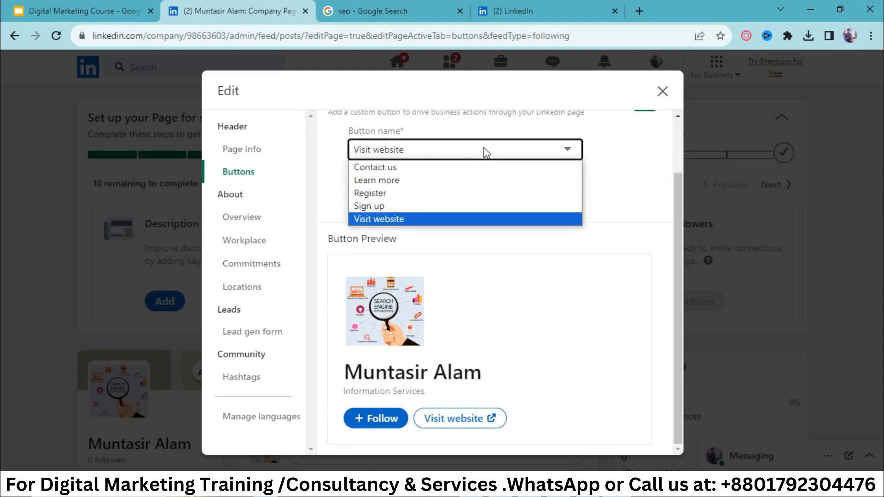
{"action": "left_click", "coordinate": [405, 219]}
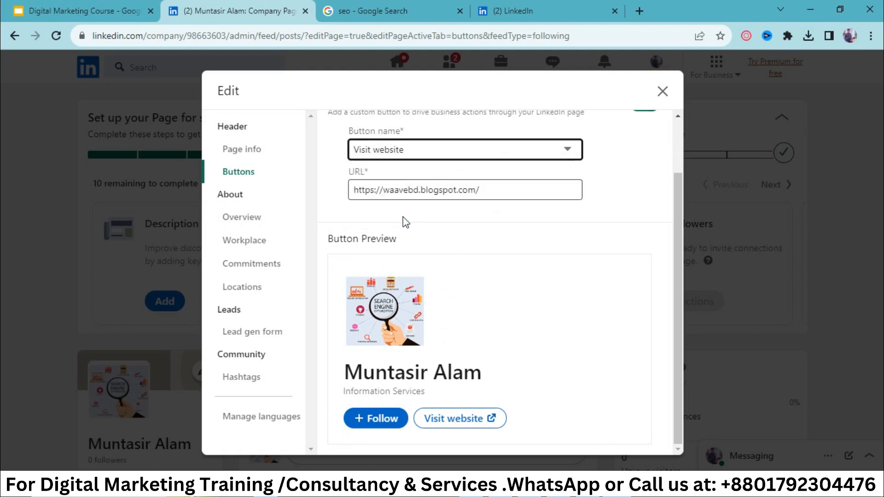
Add "Digital marketing" as a specialty in the page's overview details
{"action": "left_click", "coordinate": [244, 219]}
{"action": "left_click", "coordinate": [397, 135]}
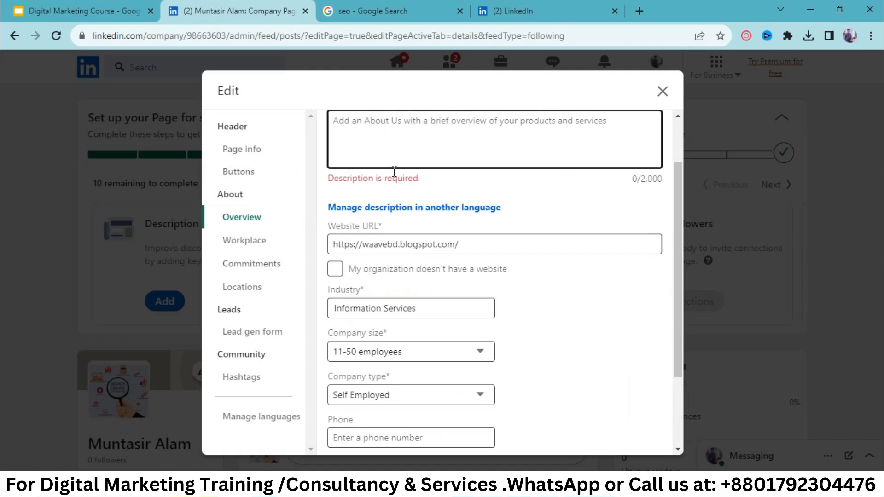
{"action": "scroll", "coordinate": [398, 233], "scroll_direction": "down", "scroll_amount": 3}
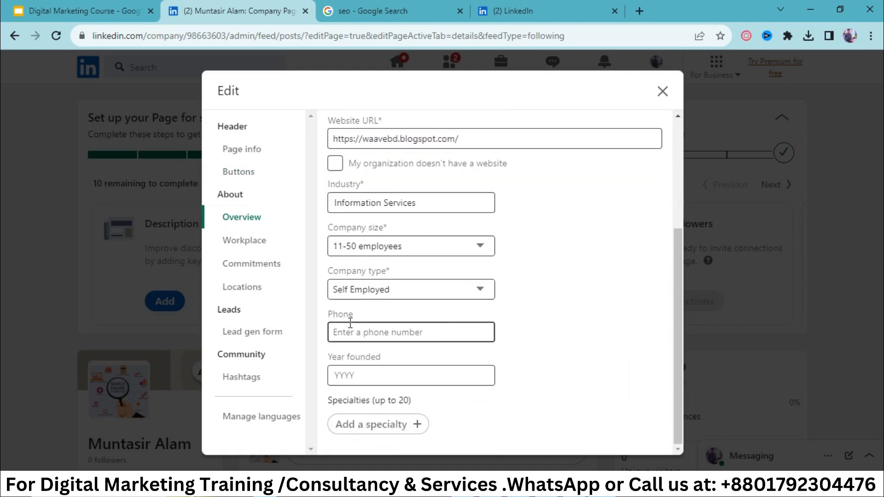
{"action": "left_click", "coordinate": [396, 379]}
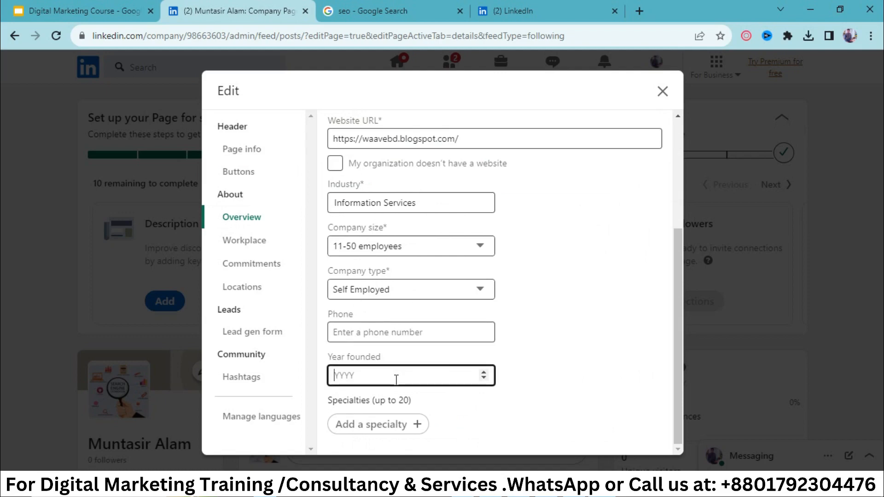
{"action": "left_click", "coordinate": [409, 426]}
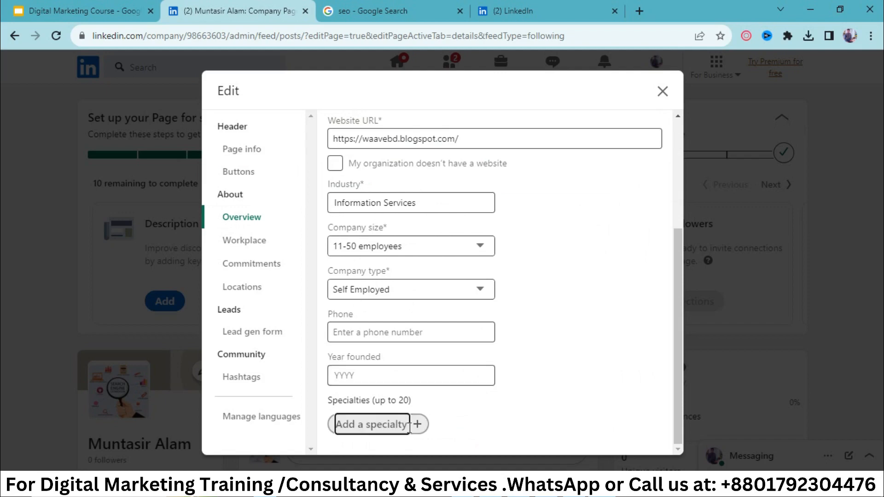
{"action": "left_click", "coordinate": [377, 426]}
{"action": "type", "text": "Di"}
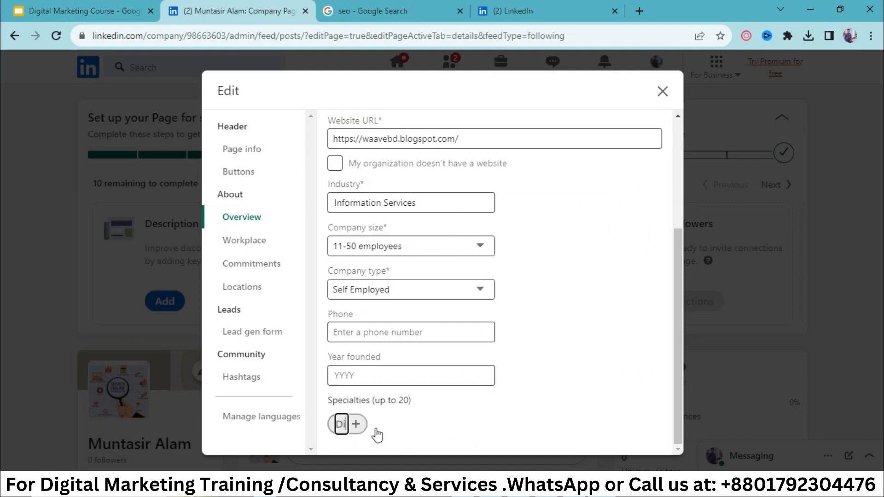
{"action": "type", "text": "gital"}
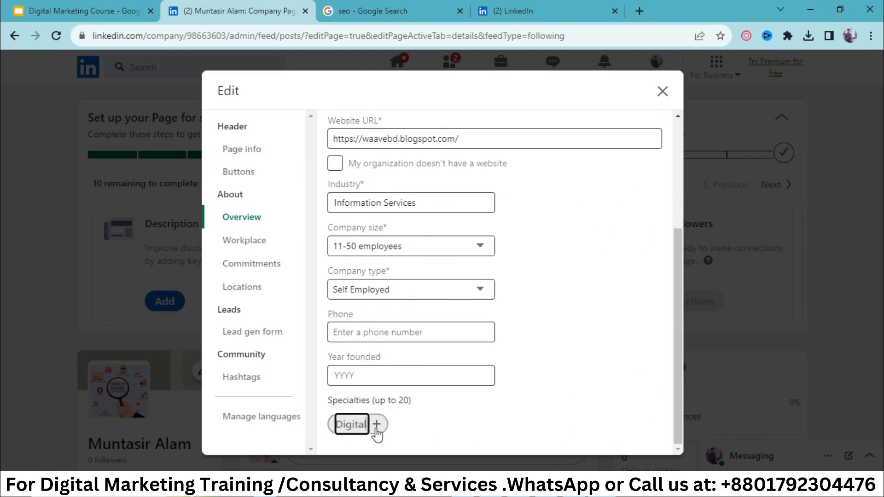
{"action": "type", "text": "marketing"}
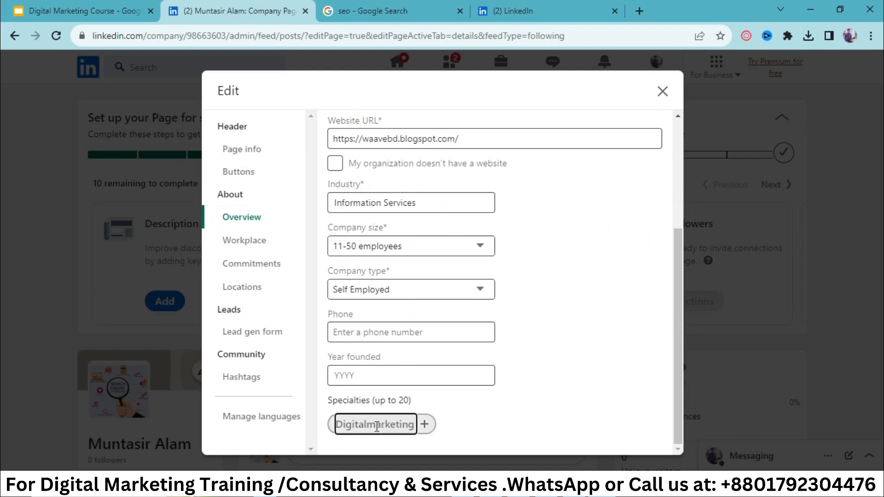
{"action": "left_click", "coordinate": [368, 424]}
{"action": "key", "text": "Return"}
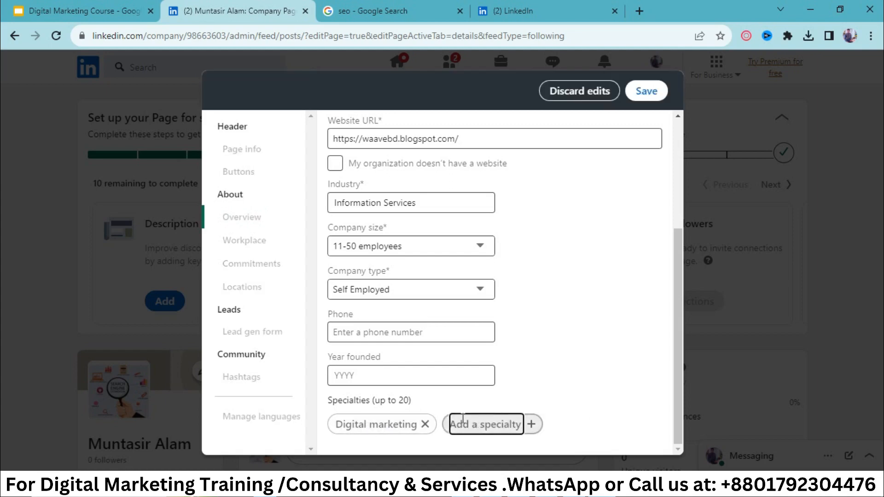
Try to save the overview details with the added specialty, and discard the edits
{"action": "double_click", "coordinate": [404, 400]}
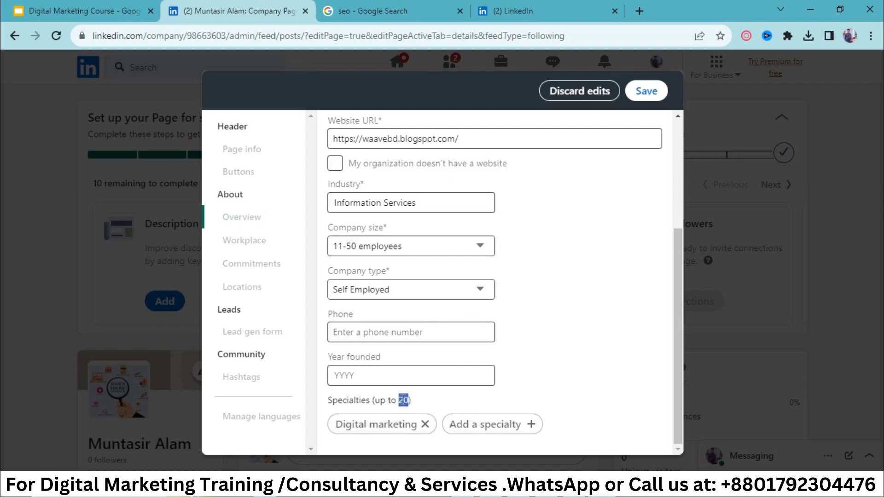
{"action": "left_click", "coordinate": [403, 399]}
{"action": "left_click", "coordinate": [647, 92]}
{"action": "left_click", "coordinate": [647, 93]}
{"action": "left_click", "coordinate": [647, 93]}
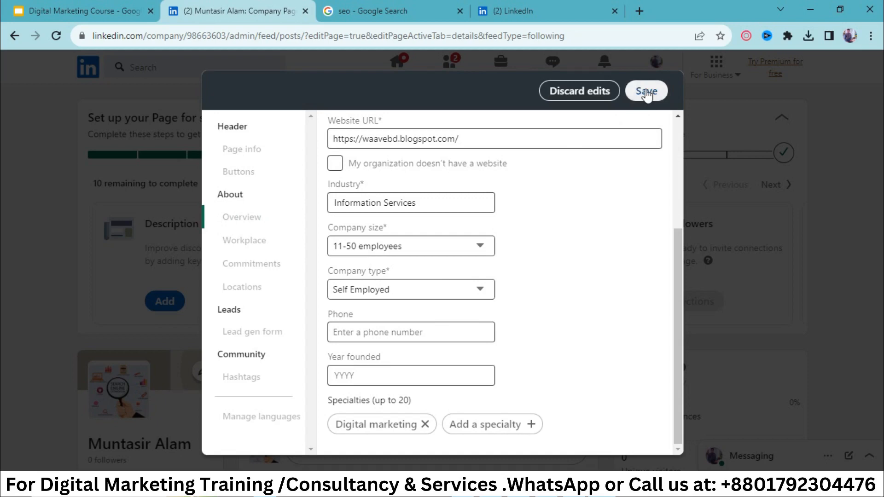
{"action": "left_click", "coordinate": [584, 90]}
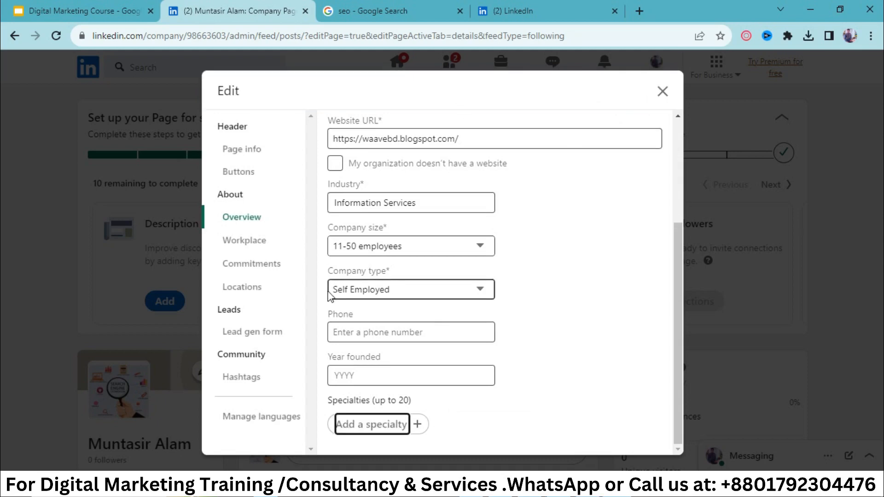
Turn on the page's workplace module with Remote as the primary workplace policy, and discard the edits
{"action": "left_click", "coordinate": [260, 244]}
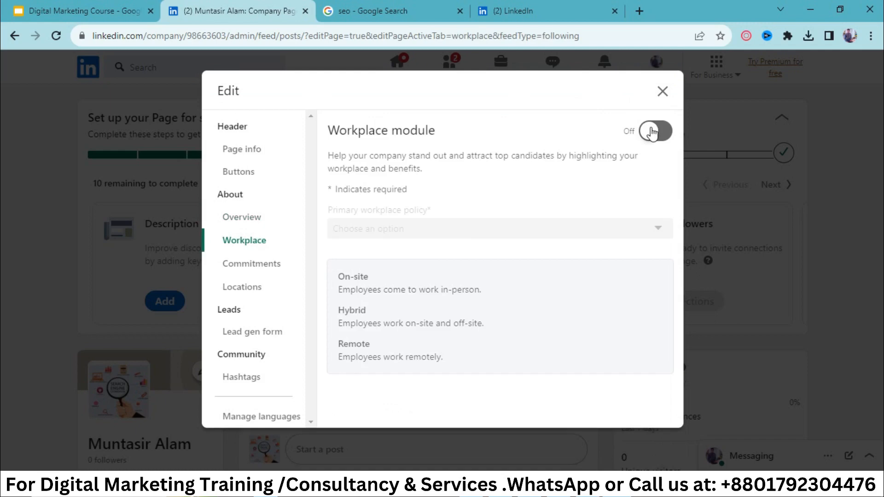
{"action": "left_click", "coordinate": [653, 133]}
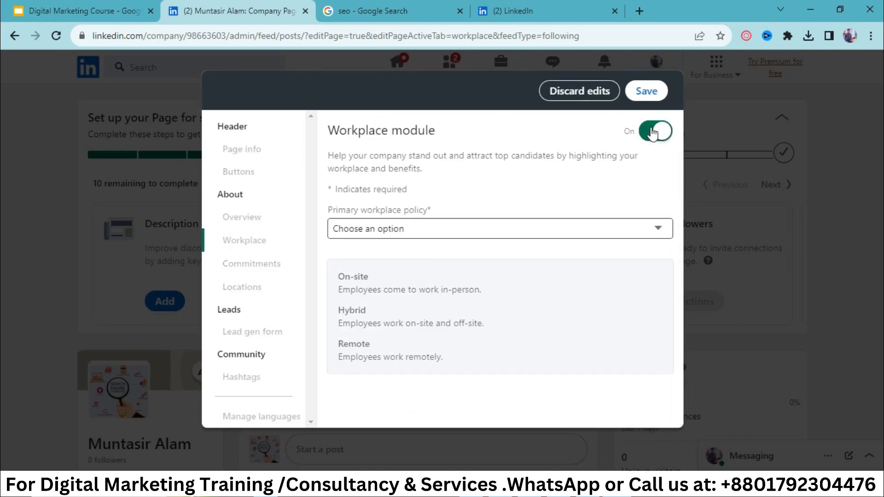
{"action": "left_click", "coordinate": [660, 131]}
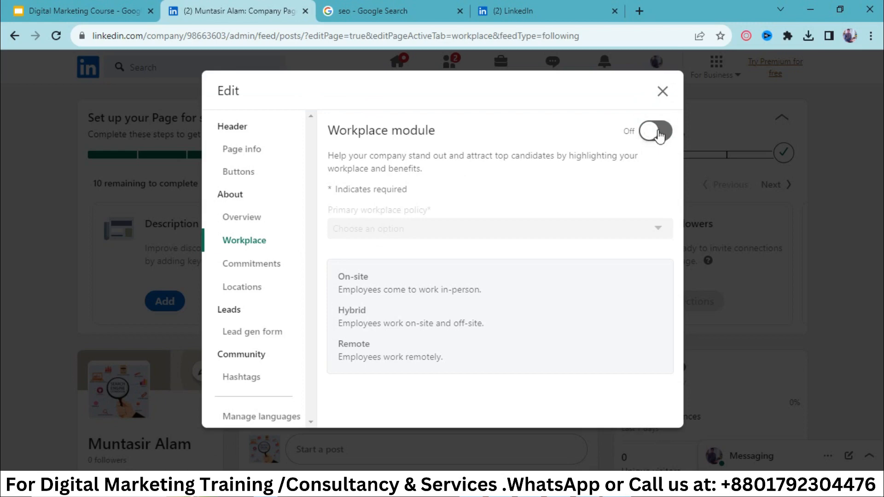
{"action": "left_click", "coordinate": [659, 133]}
{"action": "left_click", "coordinate": [540, 228]}
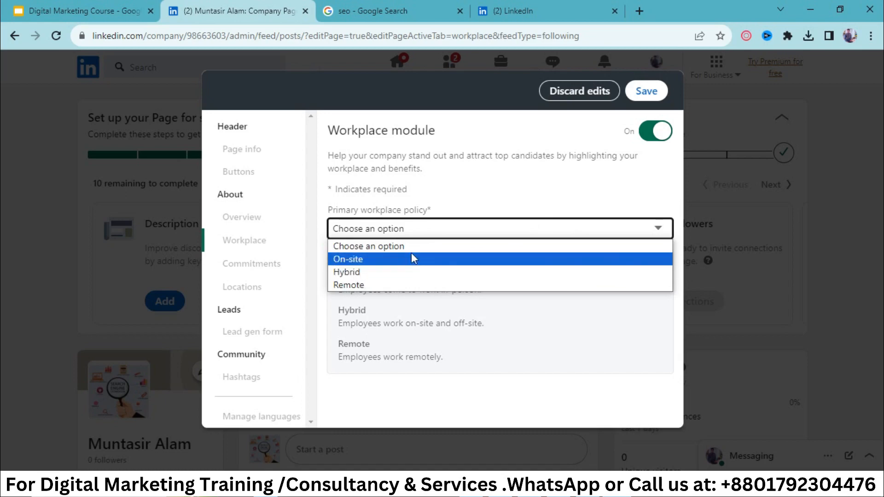
{"action": "left_click", "coordinate": [384, 281]}
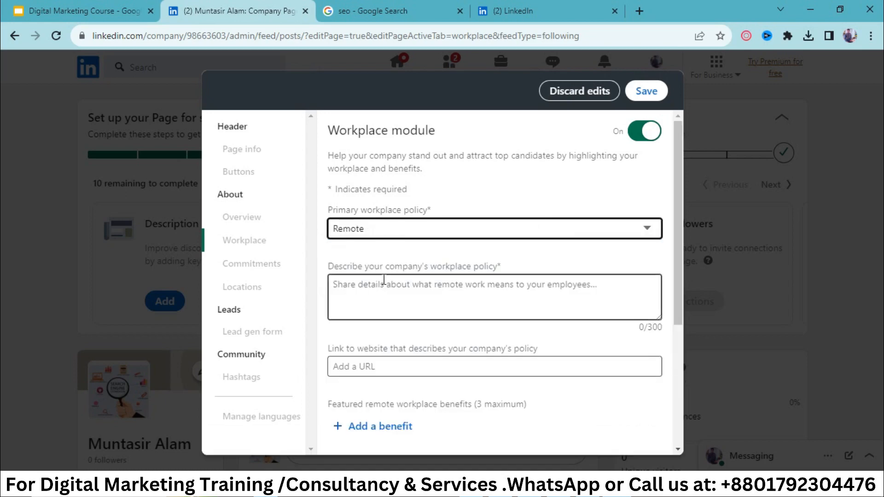
{"action": "left_click", "coordinate": [441, 295]}
{"action": "left_click", "coordinate": [464, 363]}
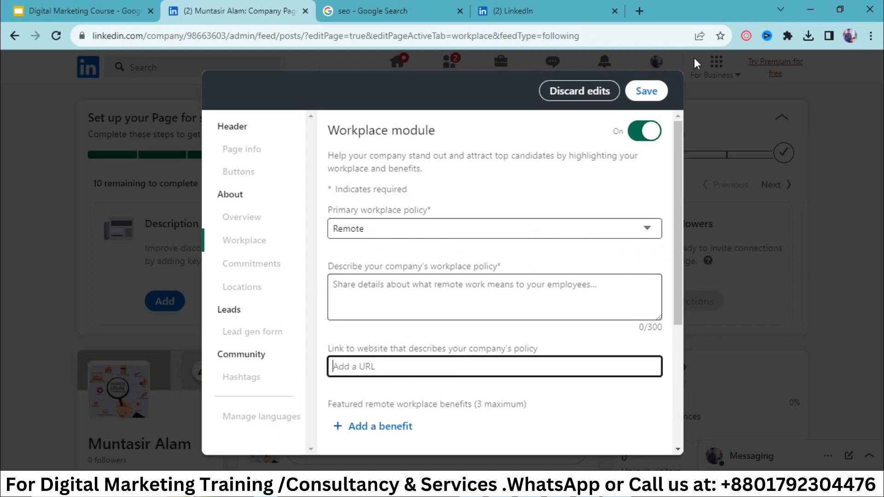
{"action": "left_click", "coordinate": [608, 92]}
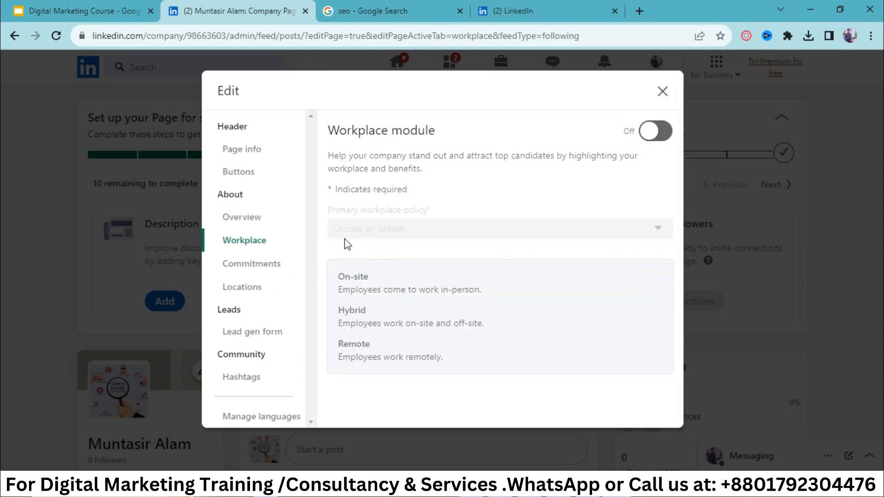
Open the page's commitments section and continue past its guidelines to the list of selectable commitments
{"action": "left_click", "coordinate": [261, 271]}
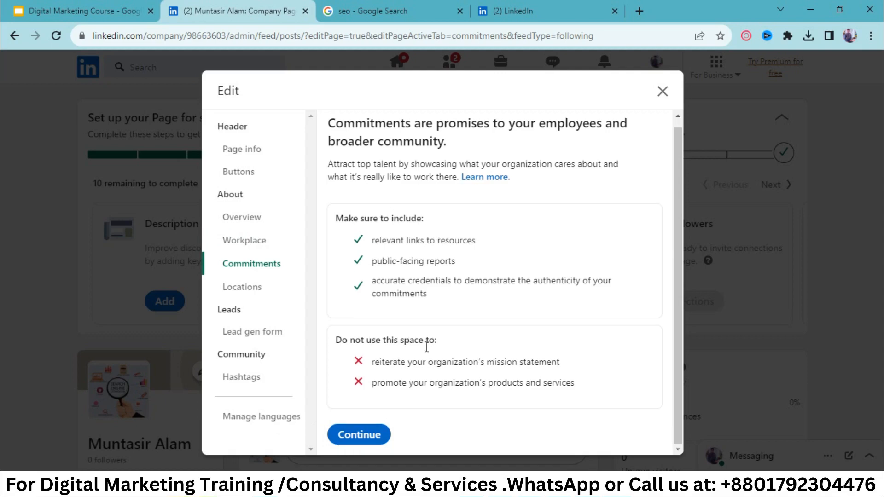
{"action": "left_click", "coordinate": [359, 434]}
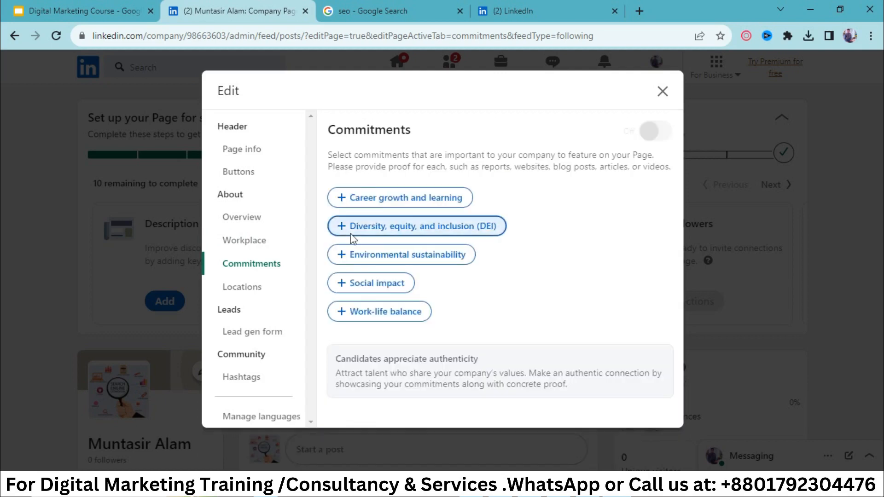
Start adding a location for the page and examine the country, address, city and postal code fields of its form
{"action": "left_click", "coordinate": [251, 295]}
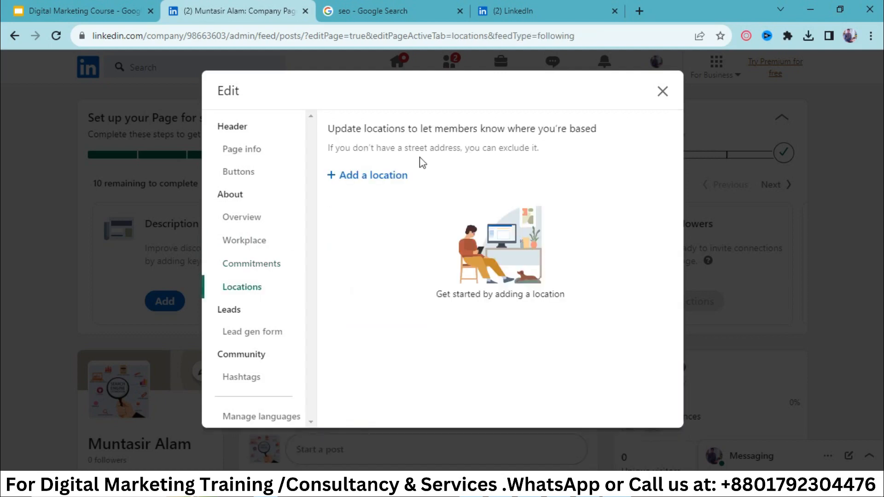
{"action": "left_click", "coordinate": [387, 184]}
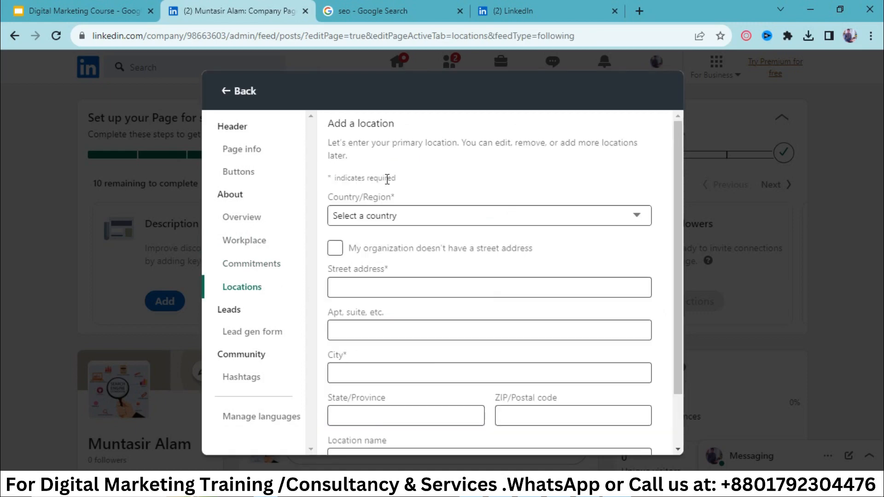
{"action": "left_click", "coordinate": [400, 290]}
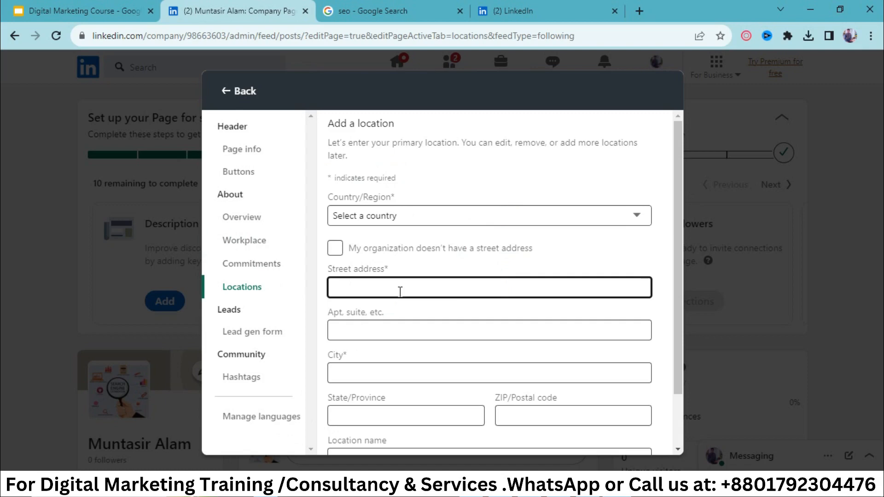
{"action": "left_click", "coordinate": [397, 325]}
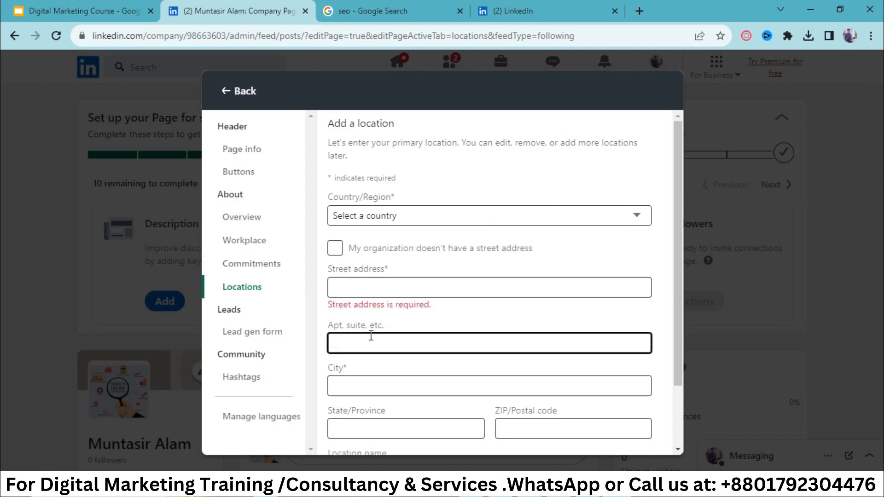
{"action": "scroll", "coordinate": [371, 337], "scroll_direction": "down", "scroll_amount": 1}
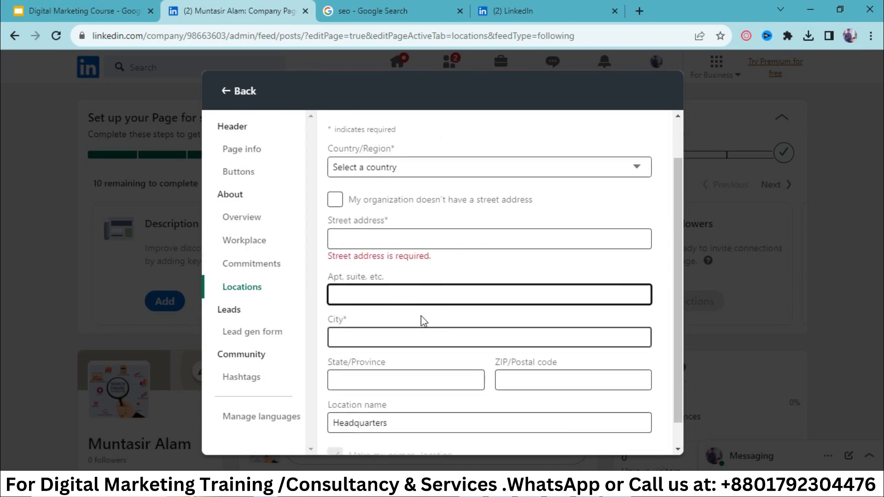
{"action": "double_click", "coordinate": [377, 277]}
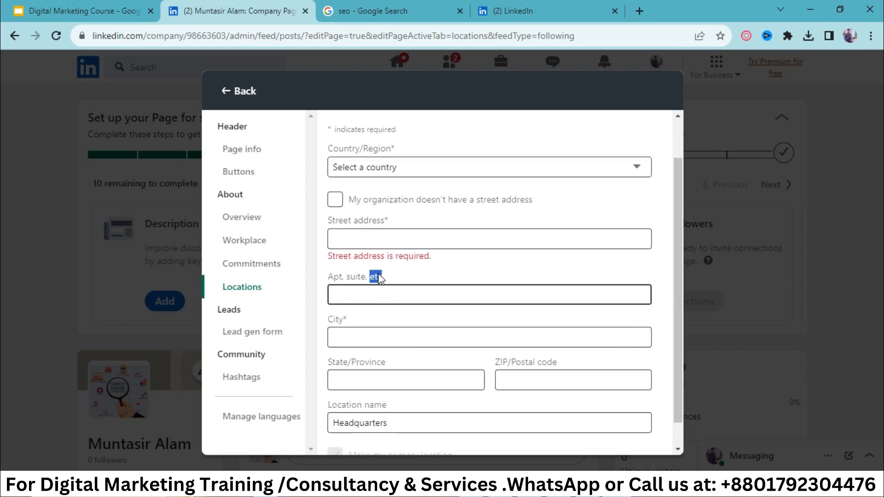
{"action": "left_click", "coordinate": [371, 336]}
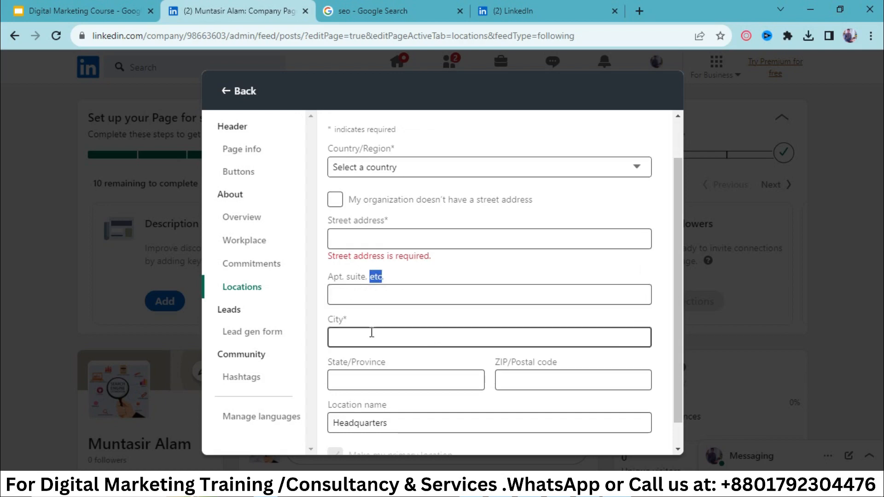
{"action": "left_click", "coordinate": [428, 381]}
{"action": "left_click", "coordinate": [543, 387]}
{"action": "scroll", "coordinate": [543, 387], "scroll_direction": "down", "scroll_amount": 2}
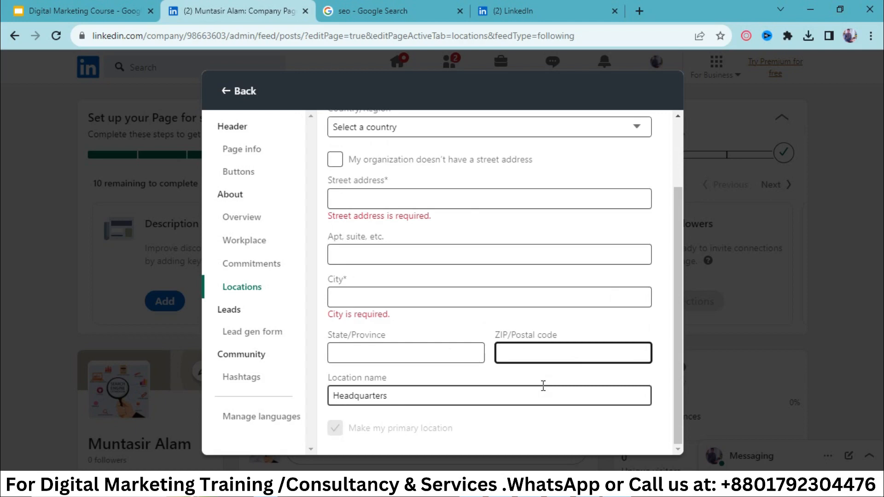
Try to save a page location with Rajshahi as its location name, and discard the edits
{"action": "left_click", "coordinate": [385, 392]}
{"action": "double_click", "coordinate": [425, 390]}
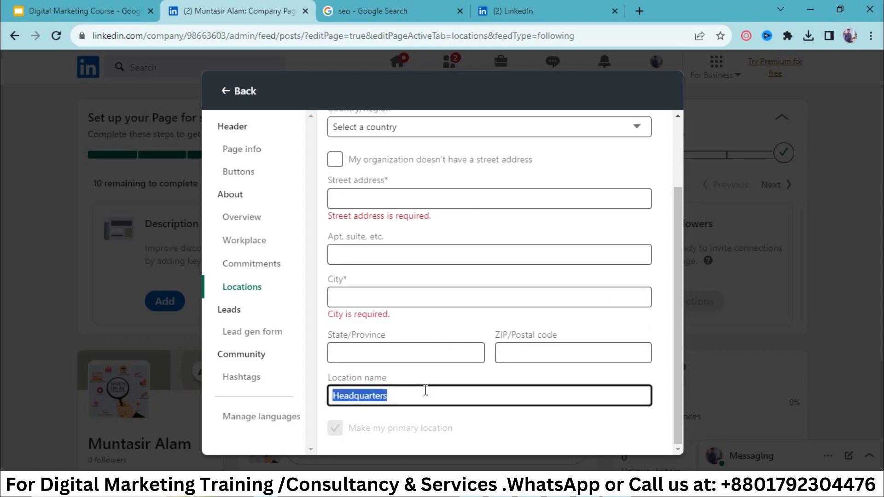
{"action": "type", "text": "Ra"}
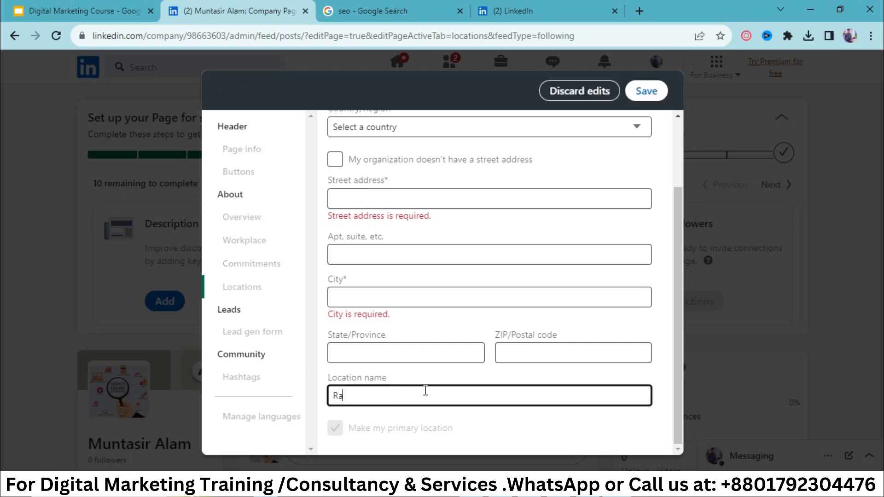
{"action": "type", "text": "jshahi"}
{"action": "left_click", "coordinate": [646, 91]}
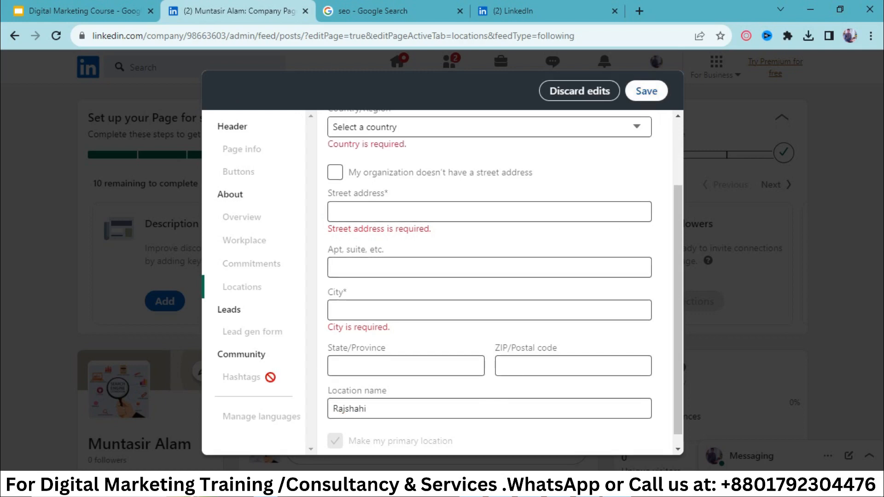
{"action": "left_click", "coordinate": [596, 92]}
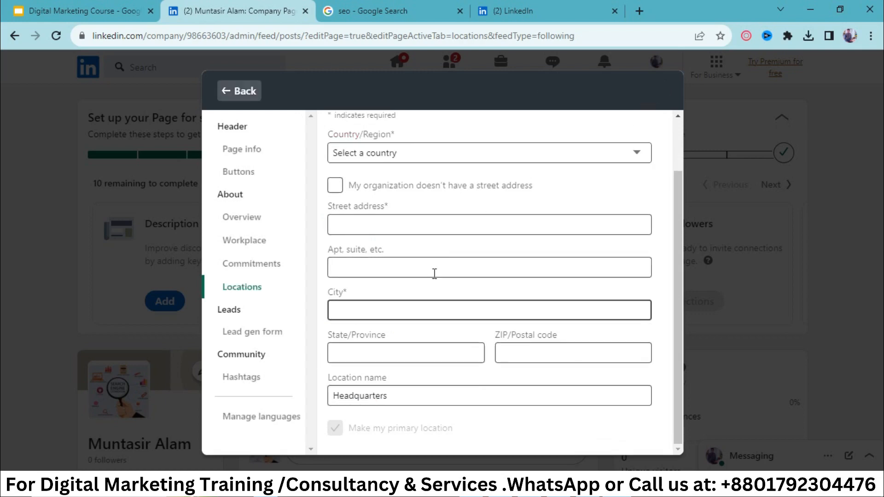
Add the first suggested hashtag to the page's community hashtag topics
{"action": "left_click", "coordinate": [236, 382]}
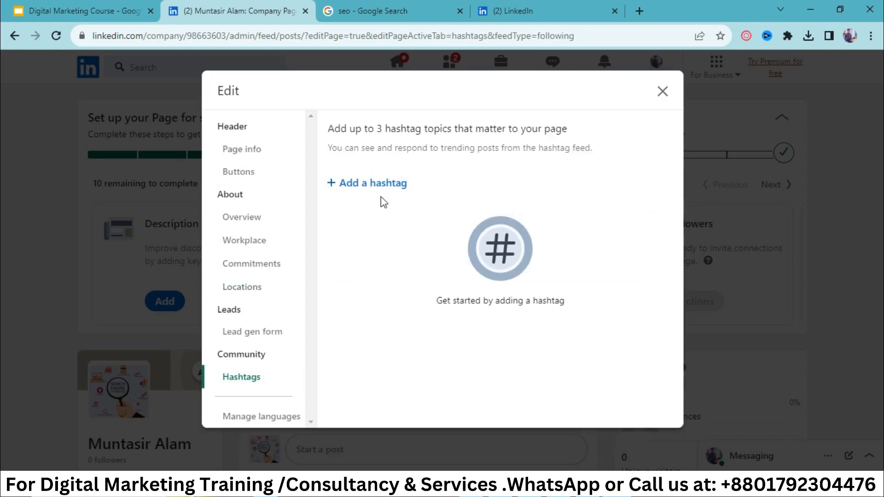
{"action": "left_click", "coordinate": [390, 185]}
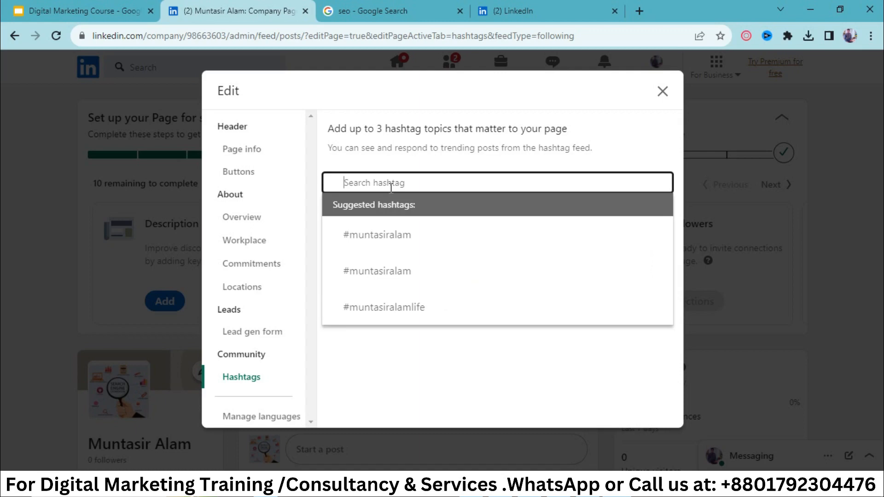
{"action": "left_click", "coordinate": [384, 235]}
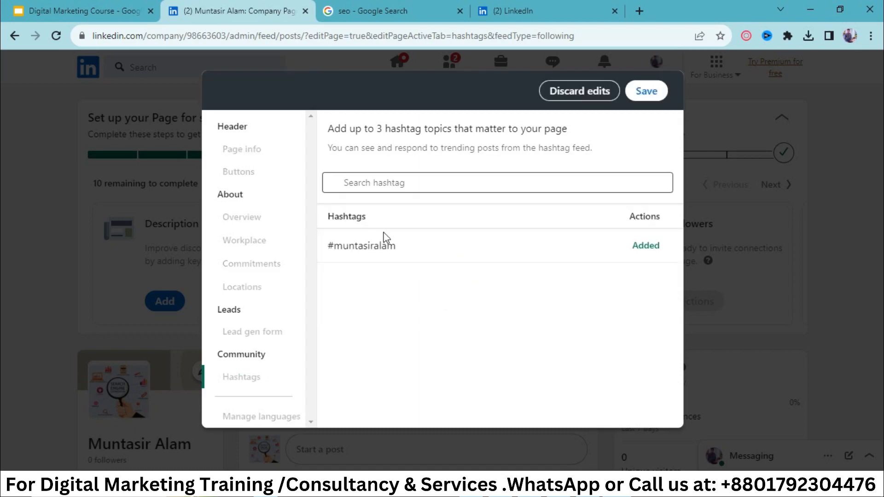
Add #digital_marketing as a second hashtag topic, save the hashtags and close the page editor
{"action": "left_click", "coordinate": [418, 181]}
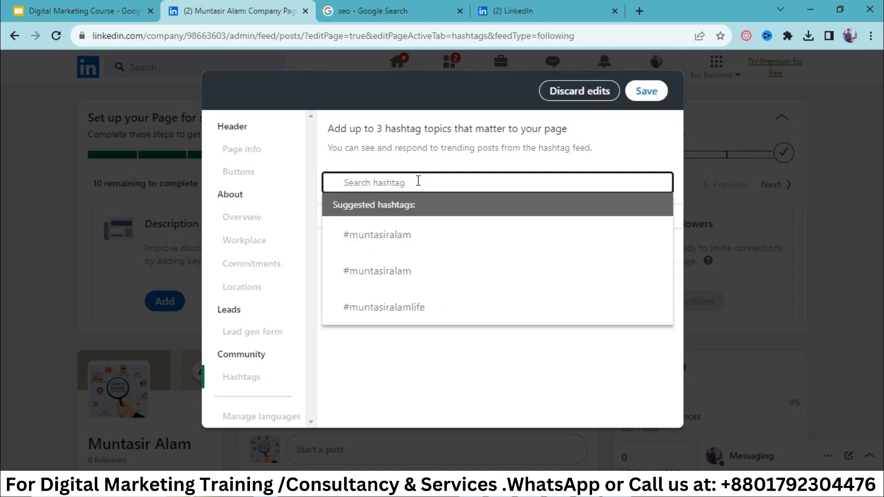
{"action": "type", "text": "#"}
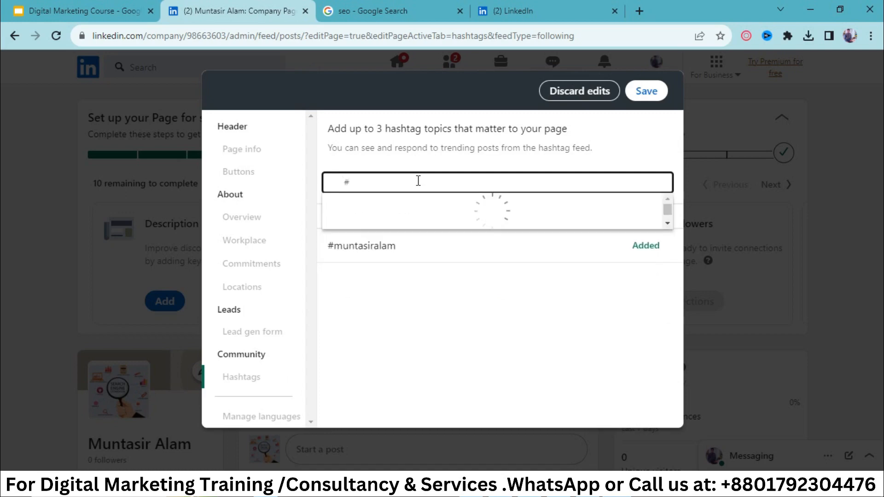
{"action": "type", "text": "digita"}
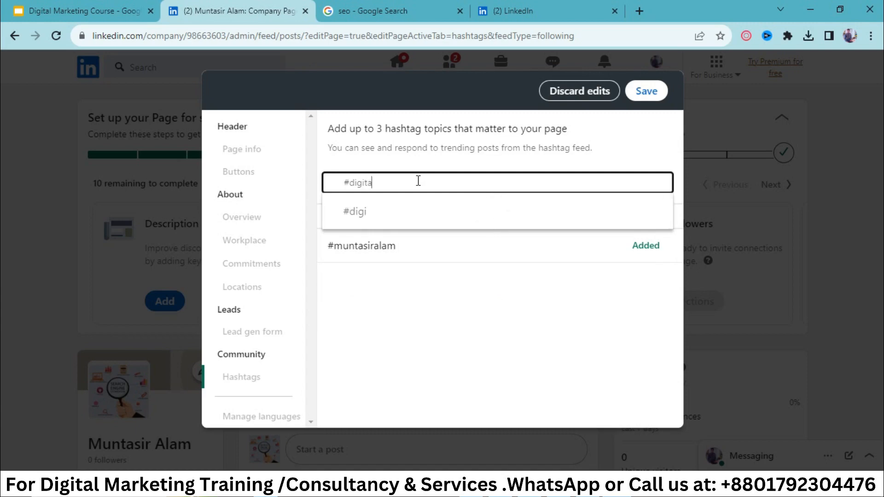
{"action": "type", "text": "l_mar"}
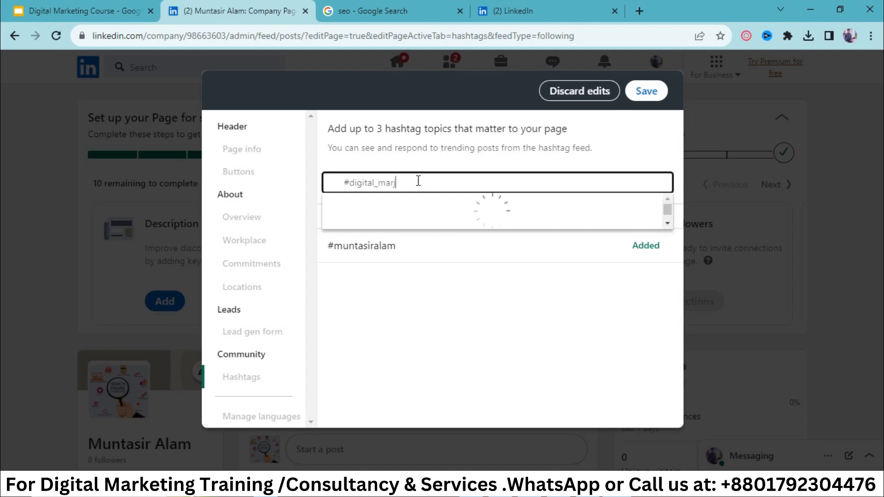
{"action": "type", "text": "keting"}
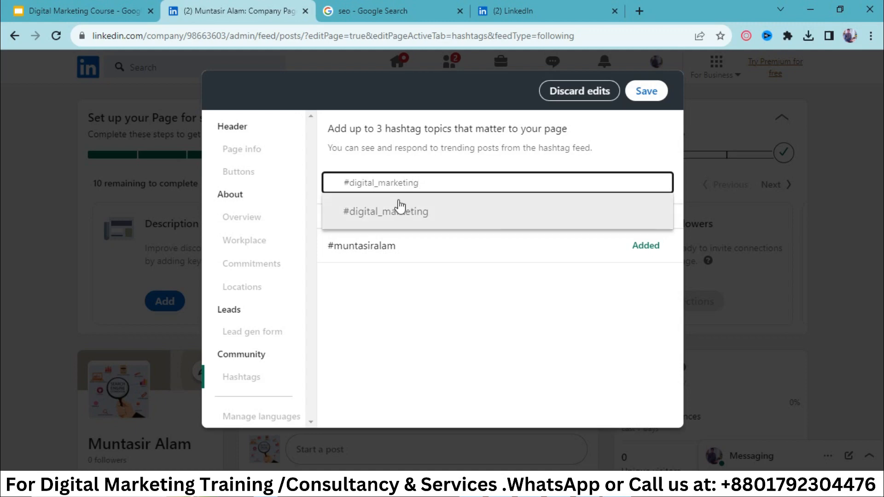
{"action": "left_click", "coordinate": [396, 205]}
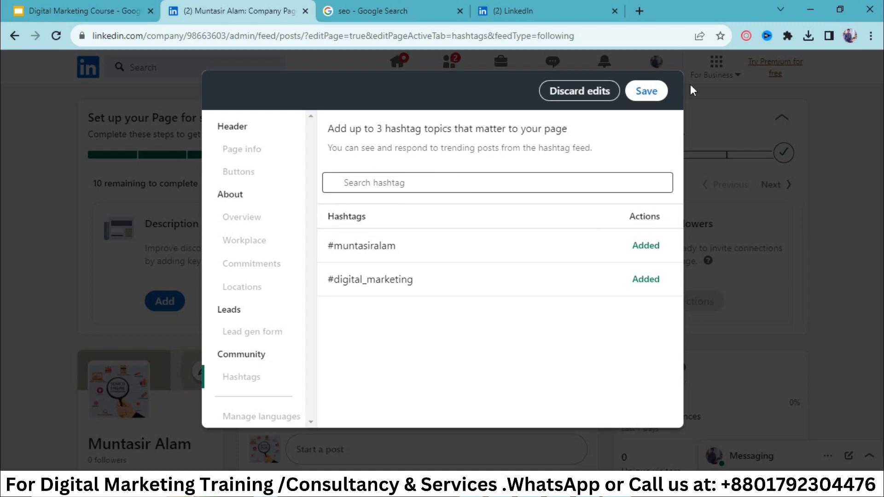
{"action": "left_click", "coordinate": [664, 92]}
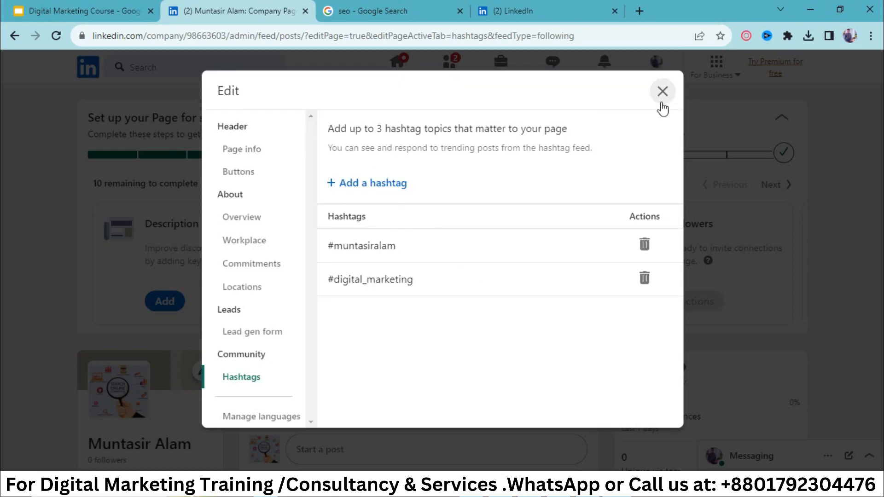
{"action": "left_click", "coordinate": [662, 104]}
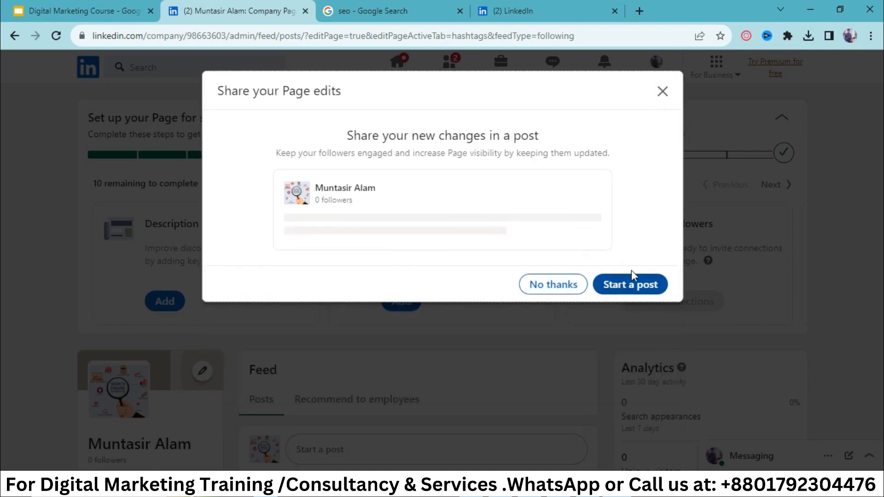
Publish a company page post announcing the page edits, with the search engine optimization image from Downloads attached
{"action": "left_click", "coordinate": [626, 290]}
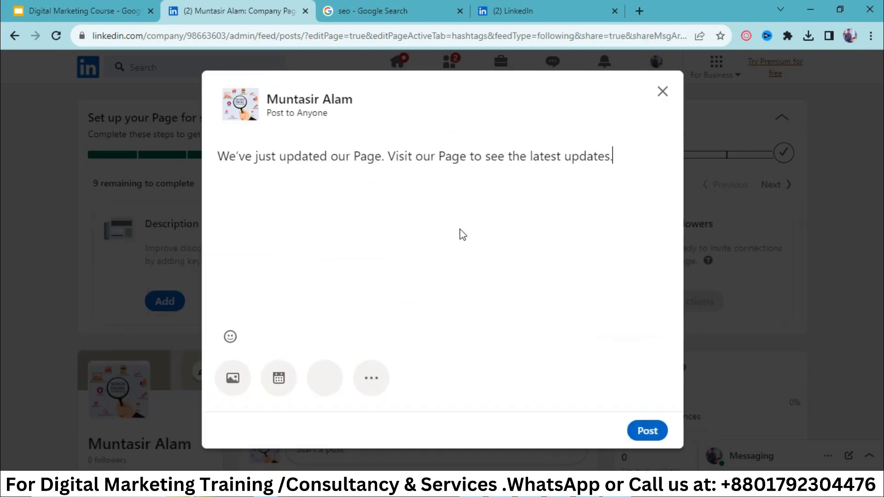
{"action": "left_click", "coordinate": [234, 385]}
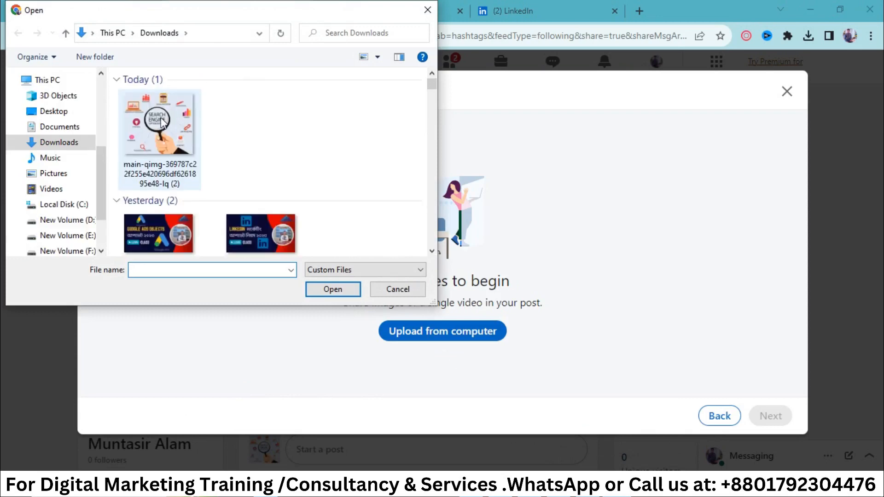
{"action": "double_click", "coordinate": [162, 133]}
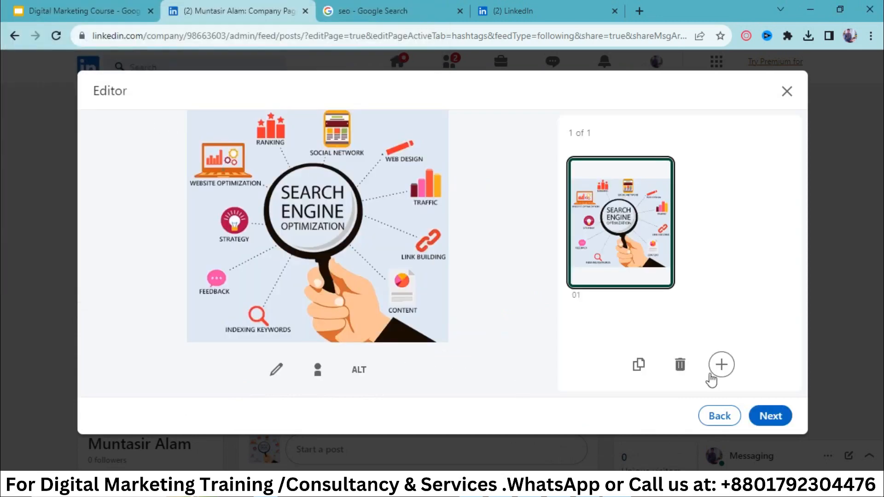
{"action": "left_click", "coordinate": [781, 423]}
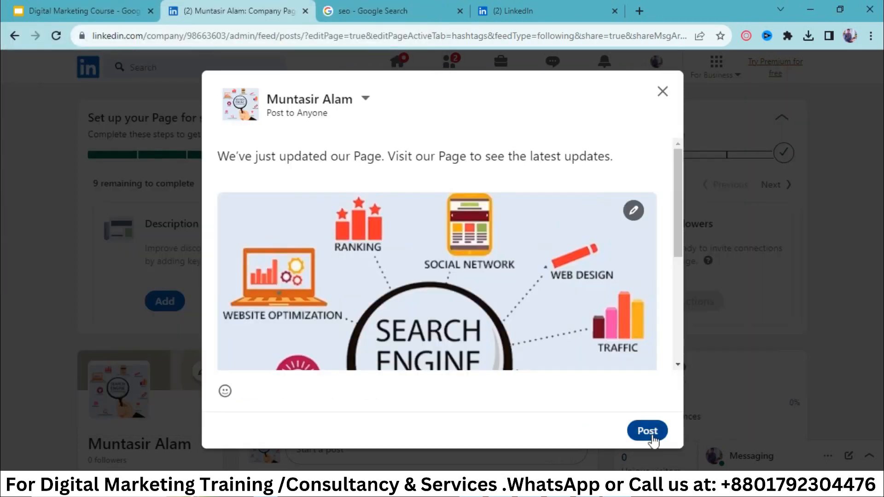
{"action": "left_click", "coordinate": [648, 432]}
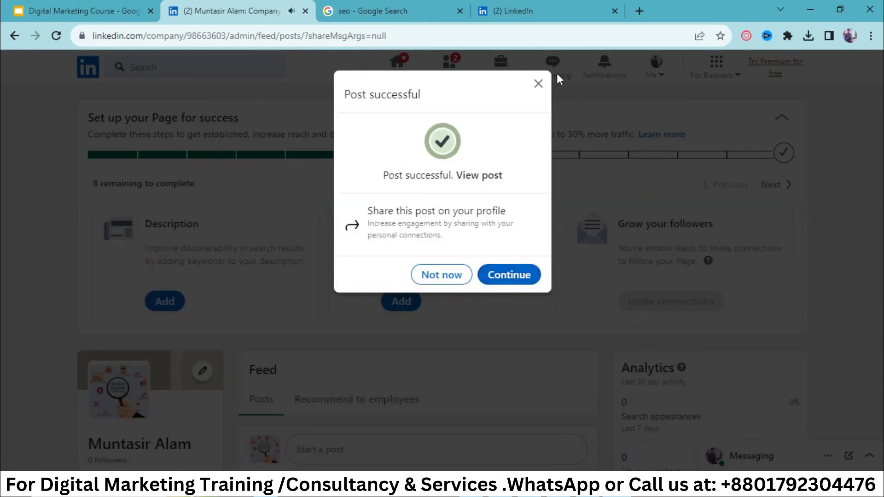
Start sharing the published page post on the personal profile and discard the draft
{"action": "left_click", "coordinate": [509, 274]}
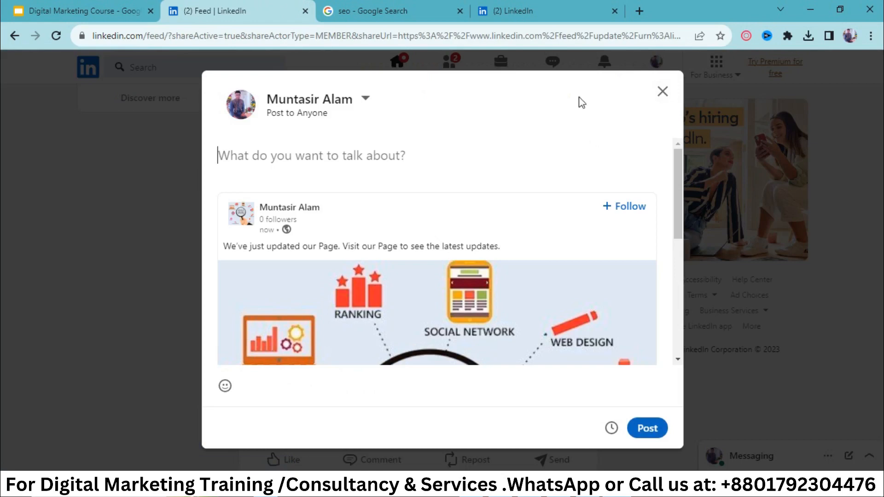
{"action": "left_click", "coordinate": [659, 96]}
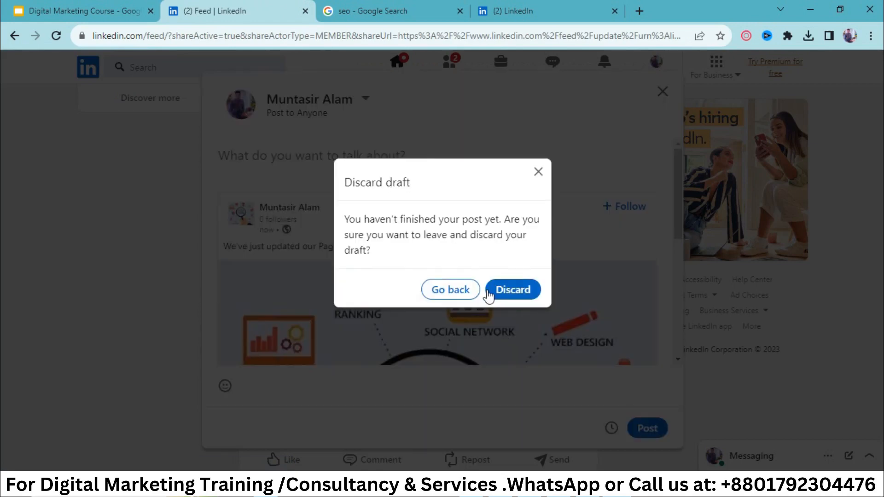
{"action": "left_click", "coordinate": [510, 293]}
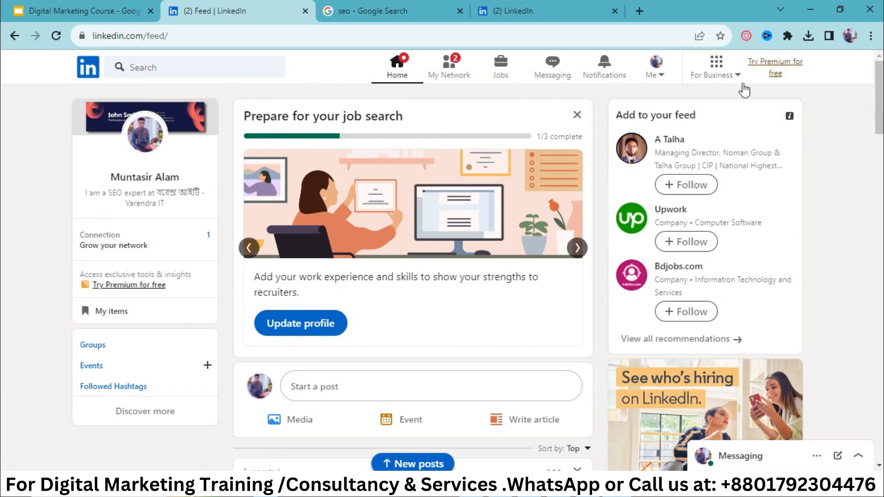
{"action": "left_click", "coordinate": [716, 69]}
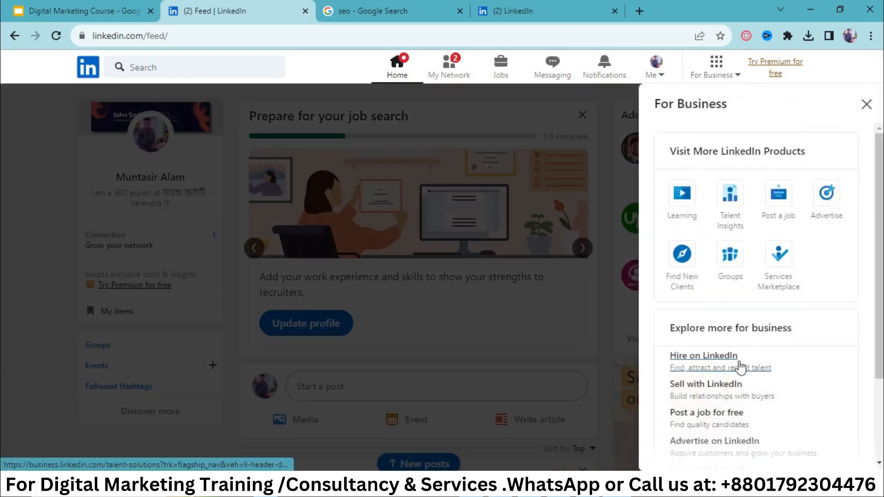
{"action": "scroll", "coordinate": [737, 368], "scroll_direction": "down", "scroll_amount": 3}
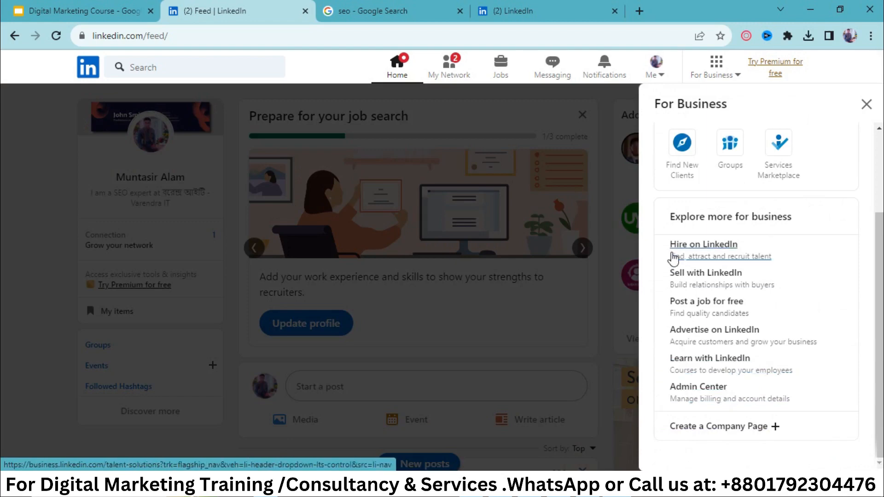
{"action": "left_click", "coordinate": [540, 251]}
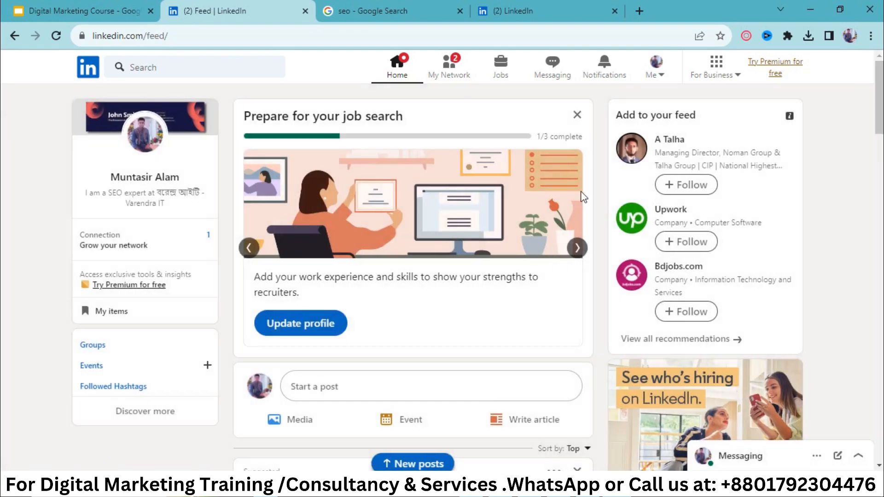
Reload the LinkedIn feed and open the company page's admin view from the account's managed items
{"action": "left_click", "coordinate": [659, 78]}
{"action": "scroll", "coordinate": [568, 270], "scroll_direction": "down", "scroll_amount": 1}
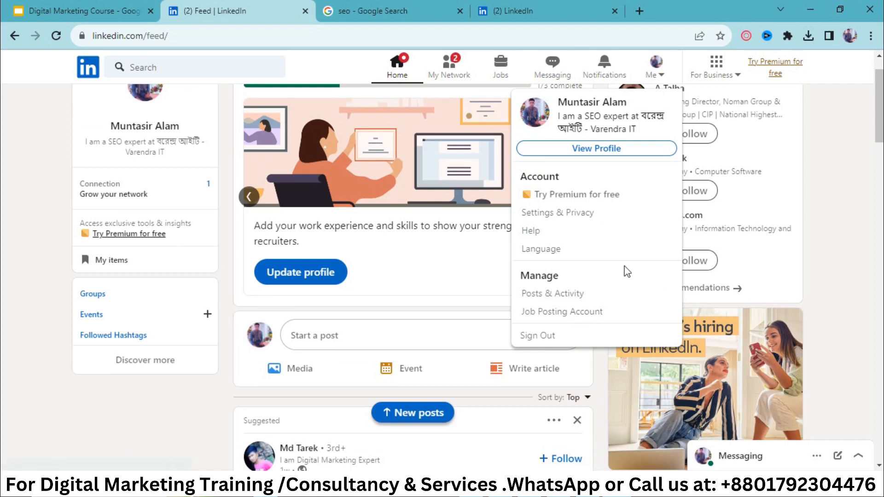
{"action": "key", "text": "F5"}
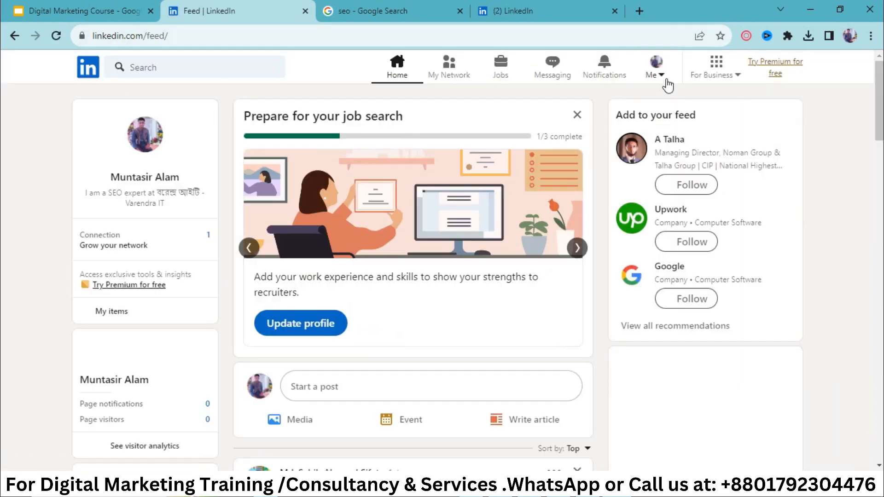
{"action": "left_click", "coordinate": [662, 79]}
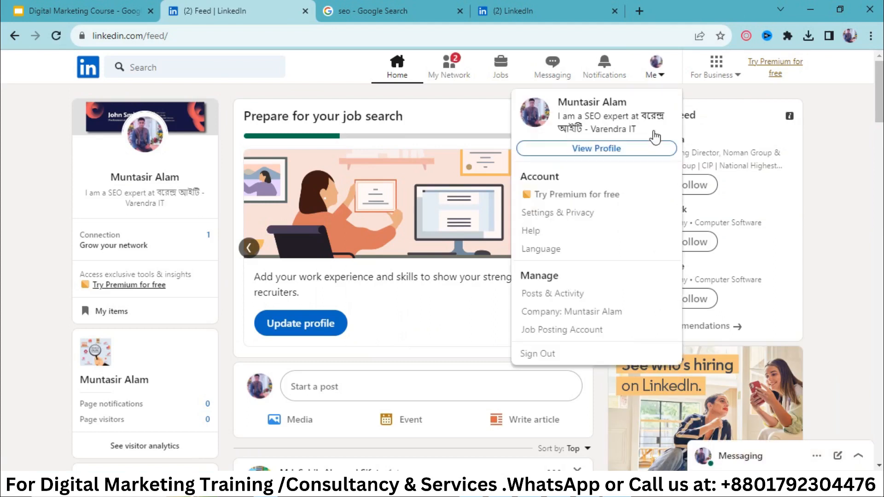
{"action": "left_click", "coordinate": [580, 313]}
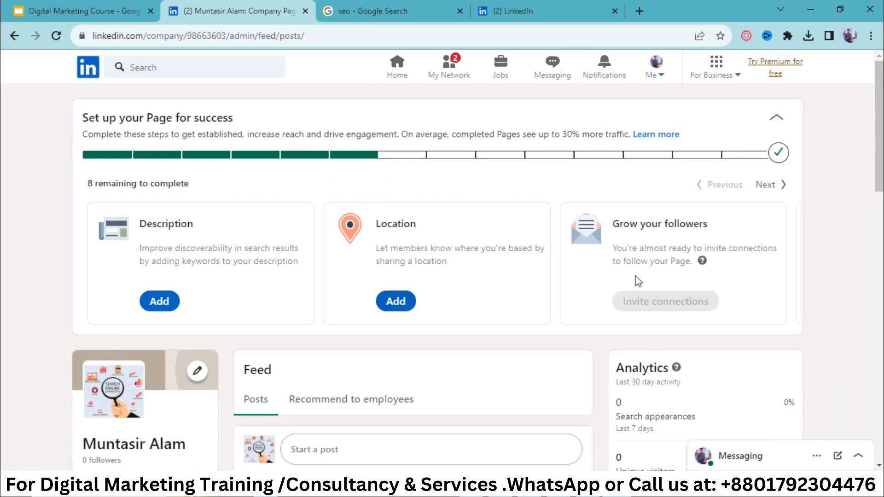
Open the work email domain setup from the page checklist and look over the page's content creation options
{"action": "left_click", "coordinate": [778, 186]}
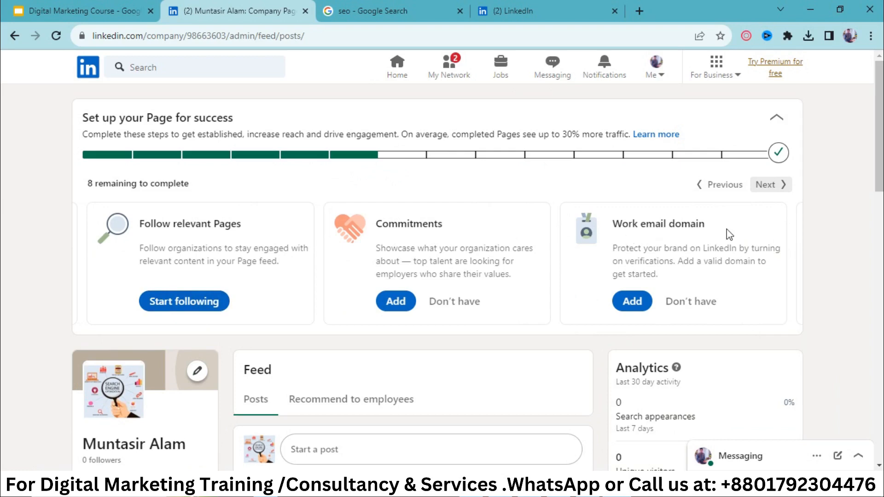
{"action": "left_click", "coordinate": [632, 302]}
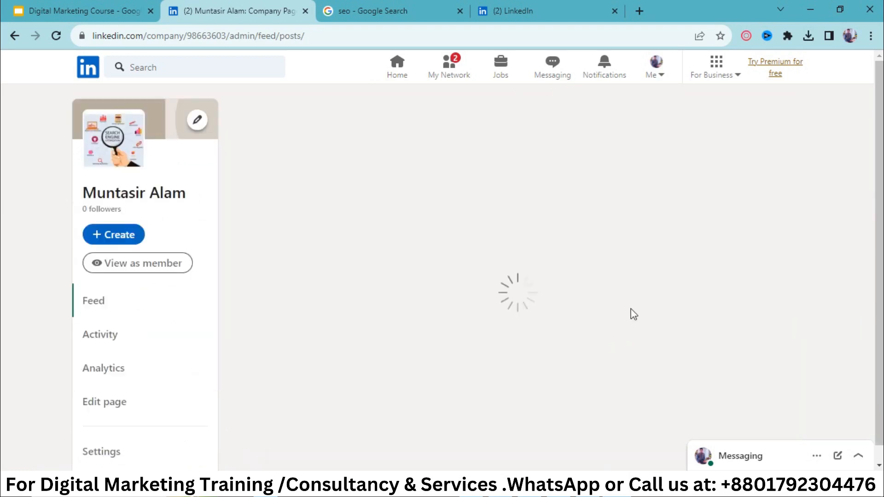
{"action": "left_click", "coordinate": [110, 240]}
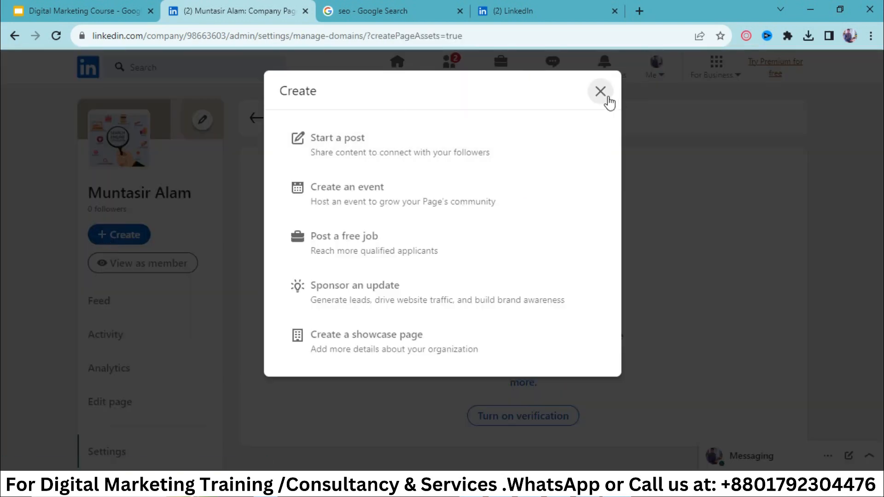
{"action": "left_click", "coordinate": [604, 94]}
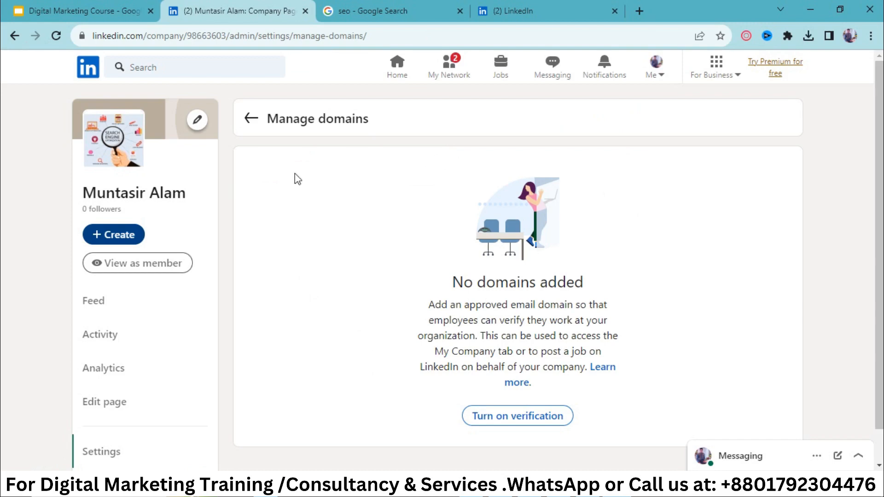
Return to the company page's setup checklist, examine the custom button settings and close the page editor
{"action": "left_click", "coordinate": [658, 67]}
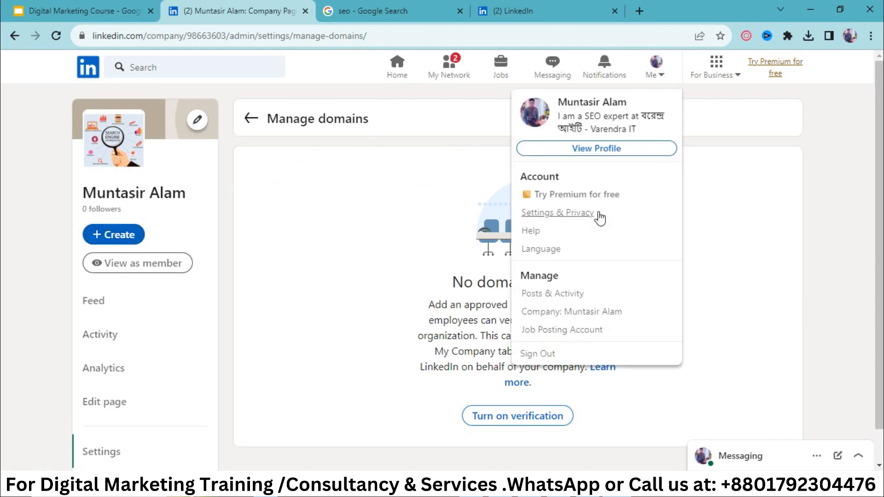
{"action": "left_click", "coordinate": [547, 310]}
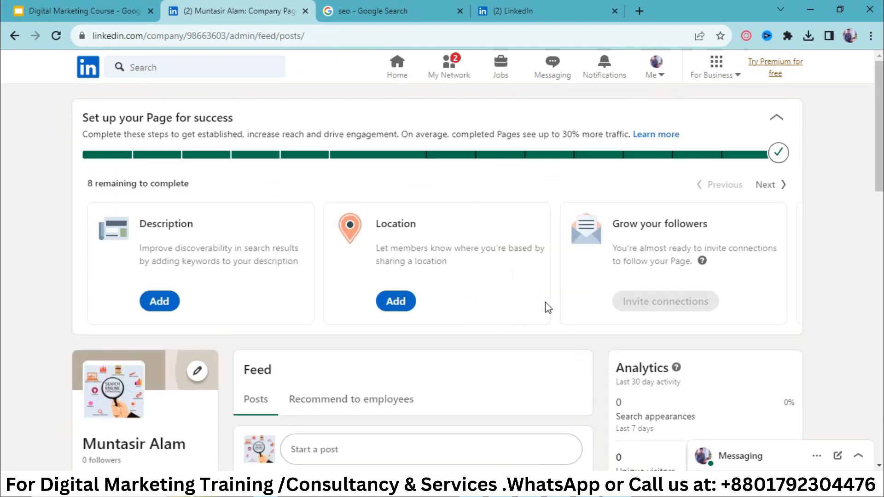
{"action": "left_click", "coordinate": [778, 186]}
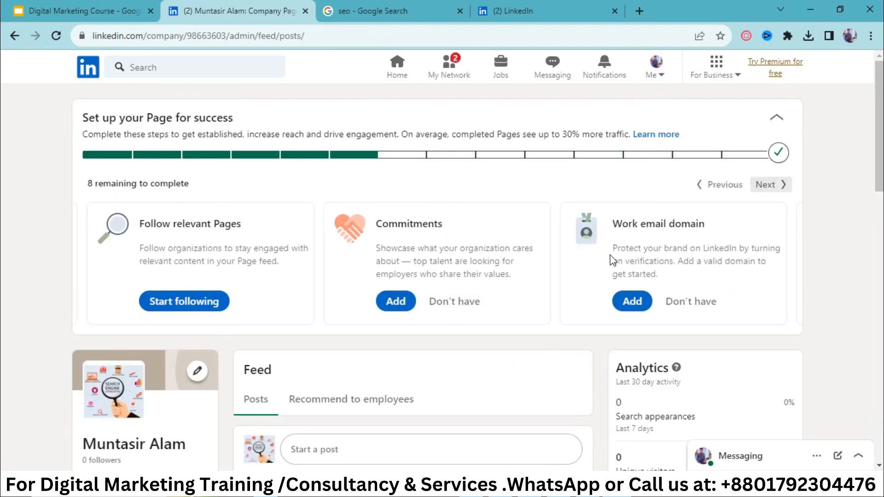
{"action": "left_click", "coordinate": [773, 185]}
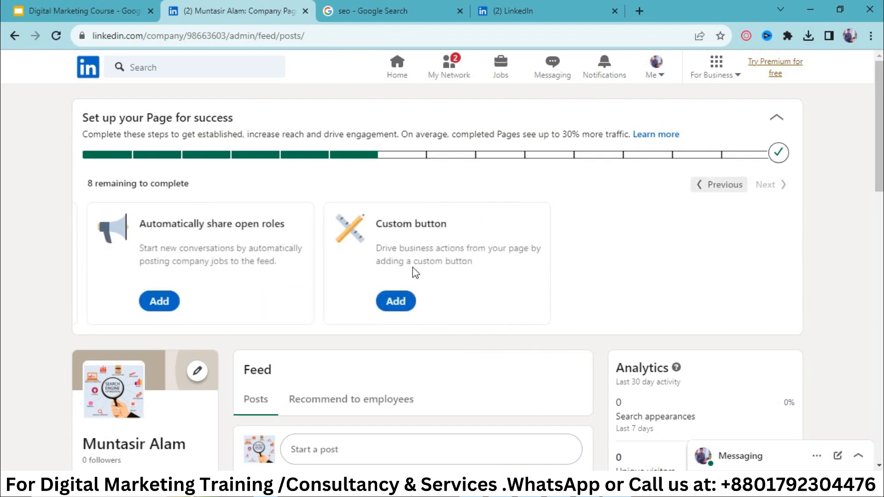
{"action": "left_click", "coordinate": [408, 302]}
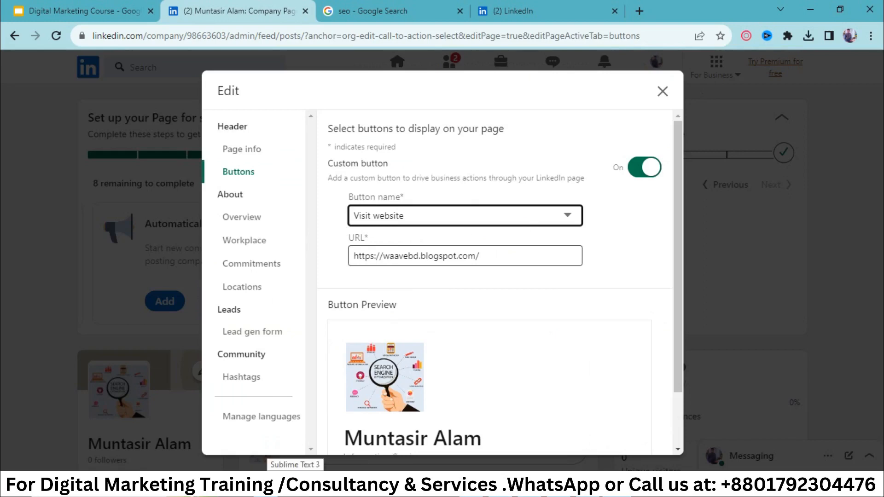
{"action": "left_click", "coordinate": [665, 92]}
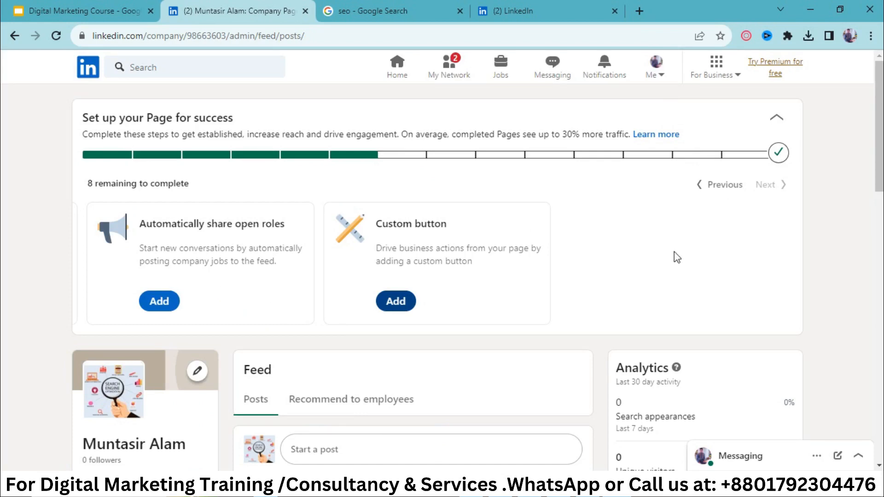
Open the company page's cover image editing options and load canva.com in a new tab of the other browser window
{"action": "scroll", "coordinate": [677, 257], "scroll_direction": "down", "scroll_amount": 4}
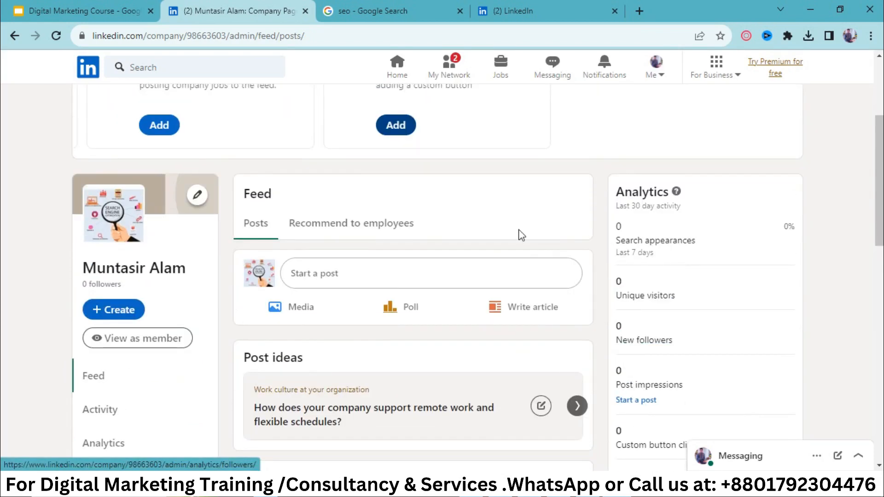
{"action": "left_click", "coordinate": [201, 198]}
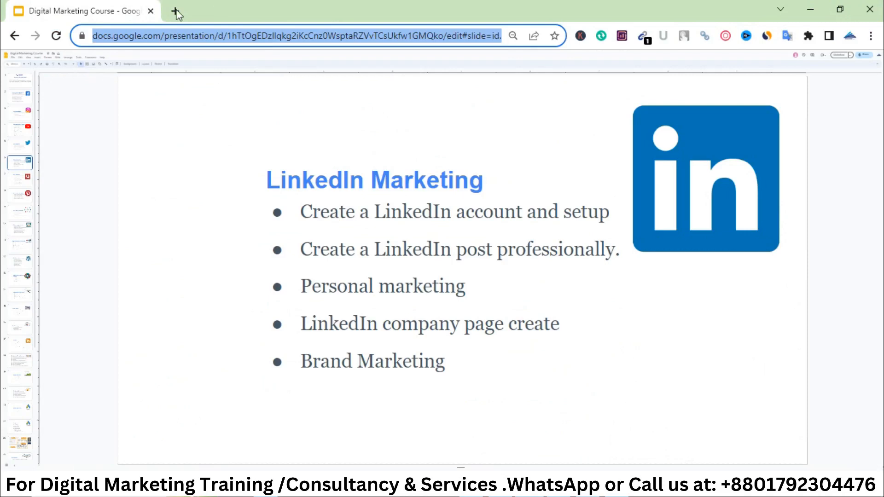
{"action": "left_click", "coordinate": [182, 14]}
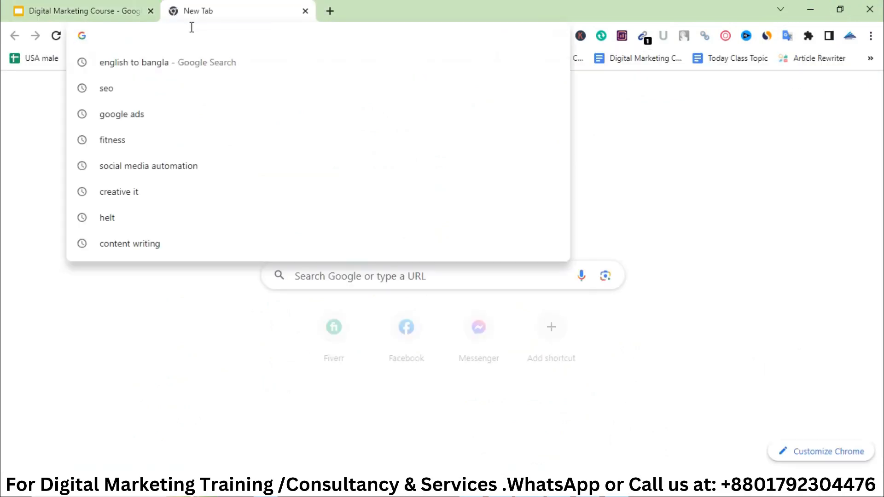
{"action": "type", "text": "canva.com"}
{"action": "key", "text": "Return"}
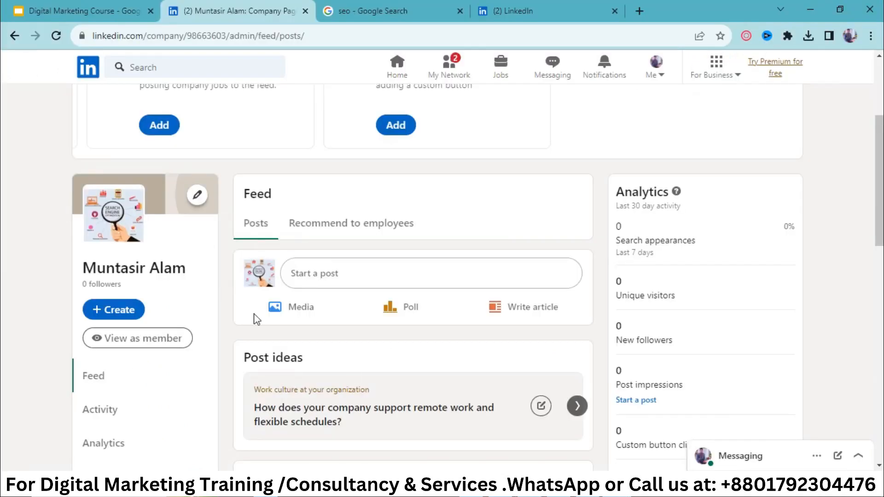
Check LinkedIn's cover image option, switch to Canva and create a new custom-size design of 1128 × 191 px
{"action": "left_click", "coordinate": [203, 201]}
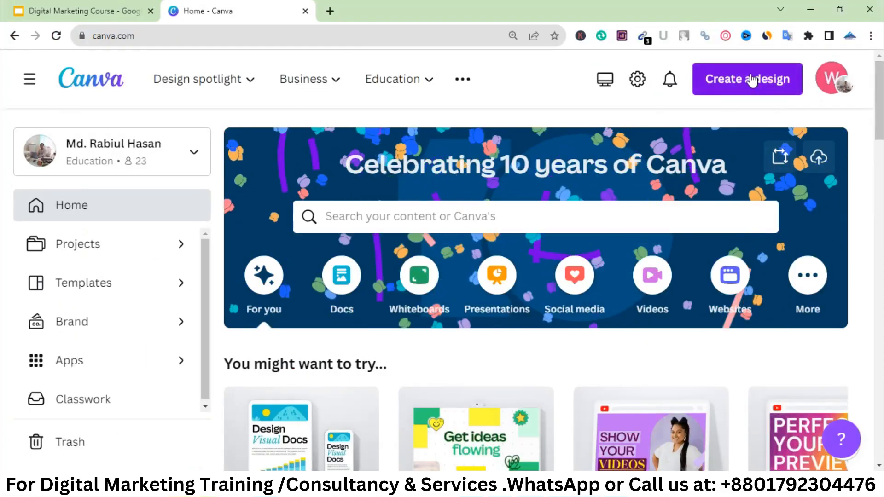
{"action": "left_click", "coordinate": [727, 79]}
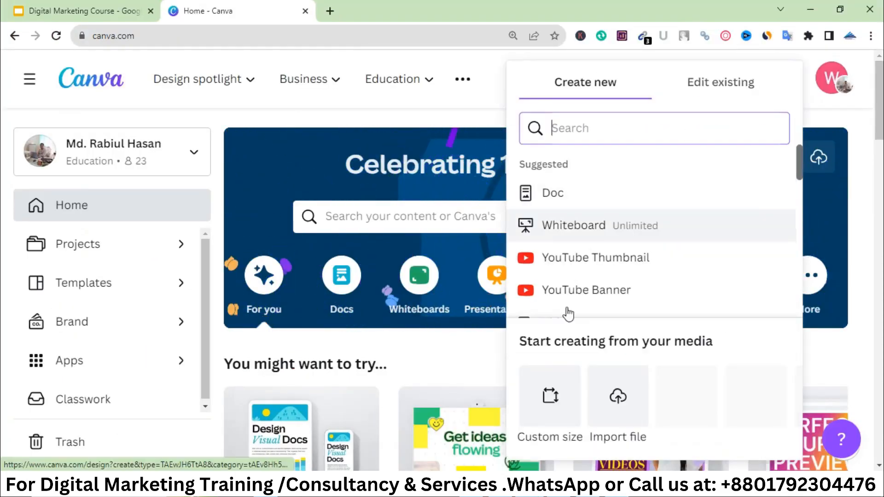
{"action": "left_click", "coordinate": [546, 396]}
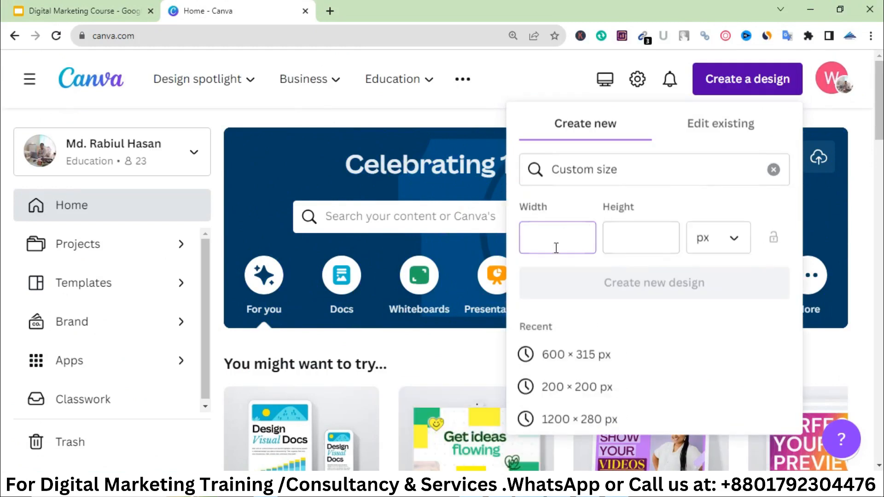
{"action": "type", "text": "112"}
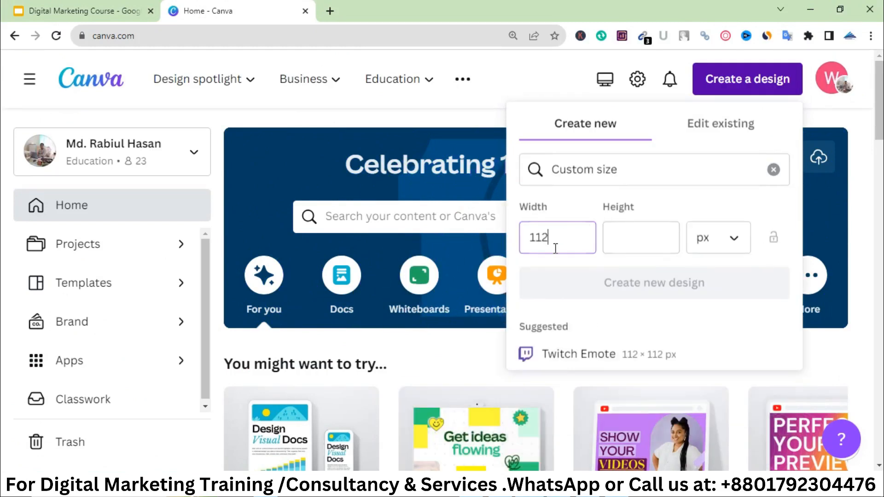
{"action": "type", "text": "8"}
{"action": "left_click", "coordinate": [628, 247]}
{"action": "type", "text": "1"}
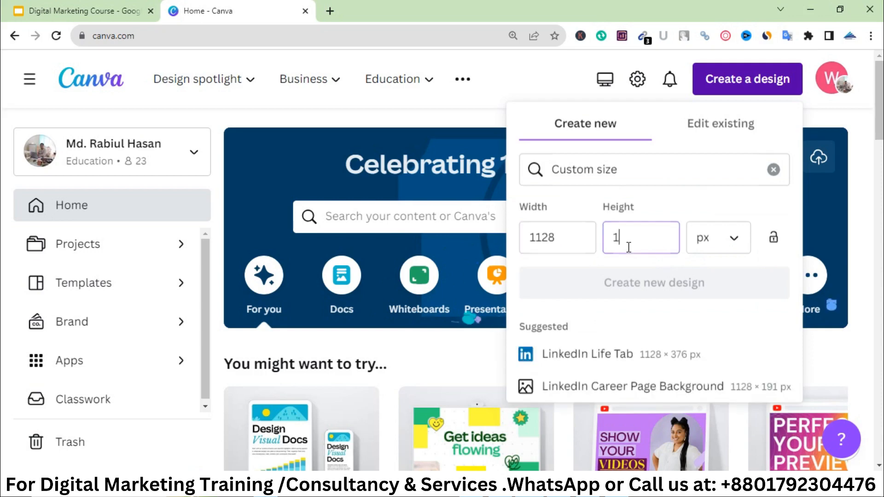
{"action": "type", "text": "91"}
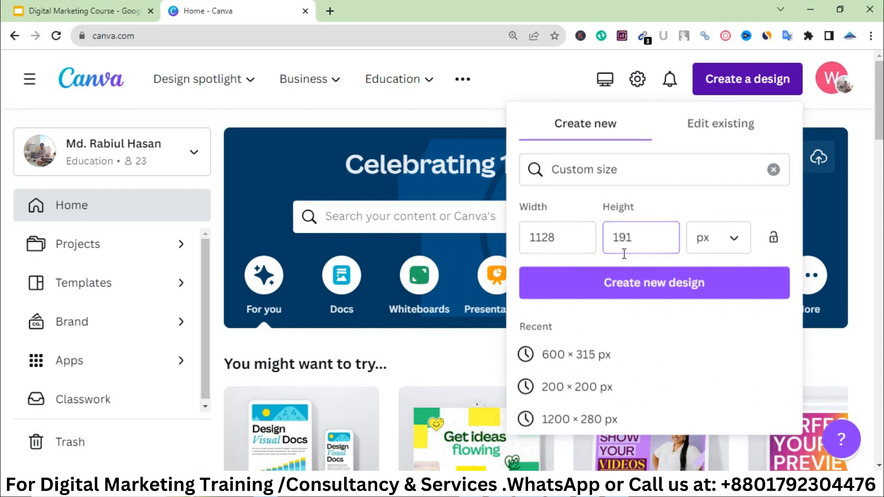
{"action": "left_click", "coordinate": [612, 290]}
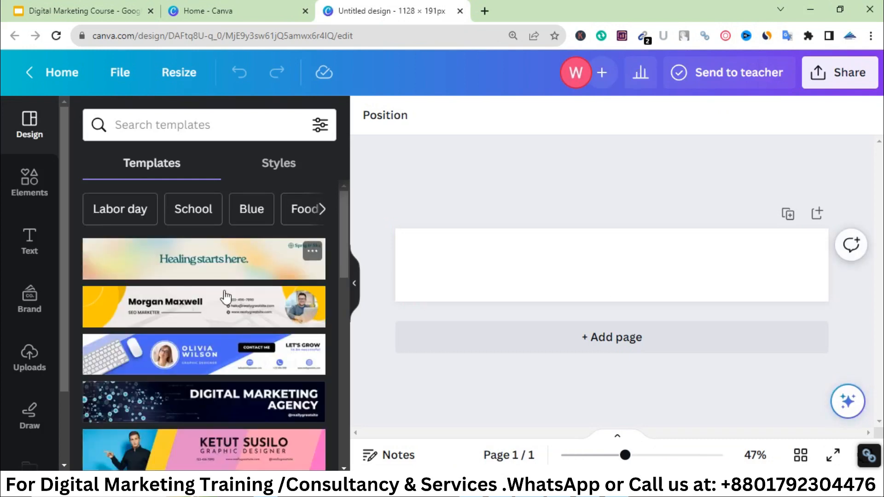
Apply the Yellow White Simple Modern Professional Marketing LinkedIn Banner template and replace its portrait with the uploaded Search Engine Optimization image
{"action": "left_click", "coordinate": [272, 317]}
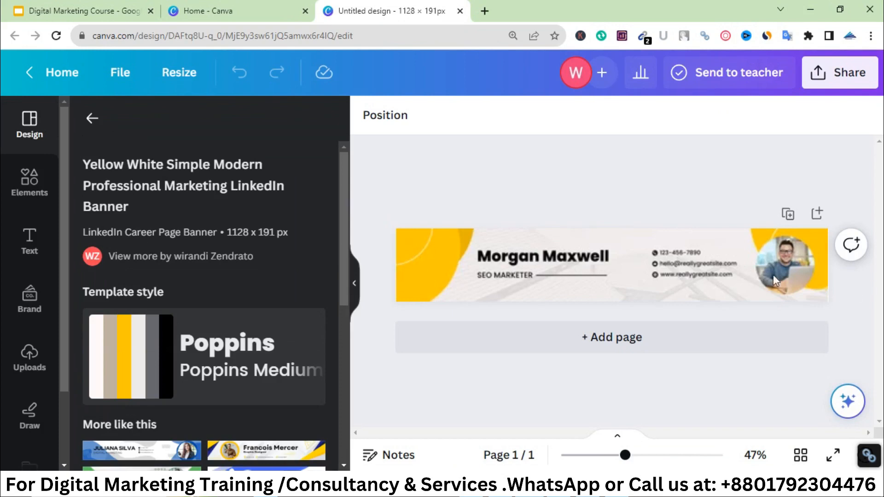
{"action": "scroll", "coordinate": [276, 295], "scroll_direction": "down", "scroll_amount": 5}
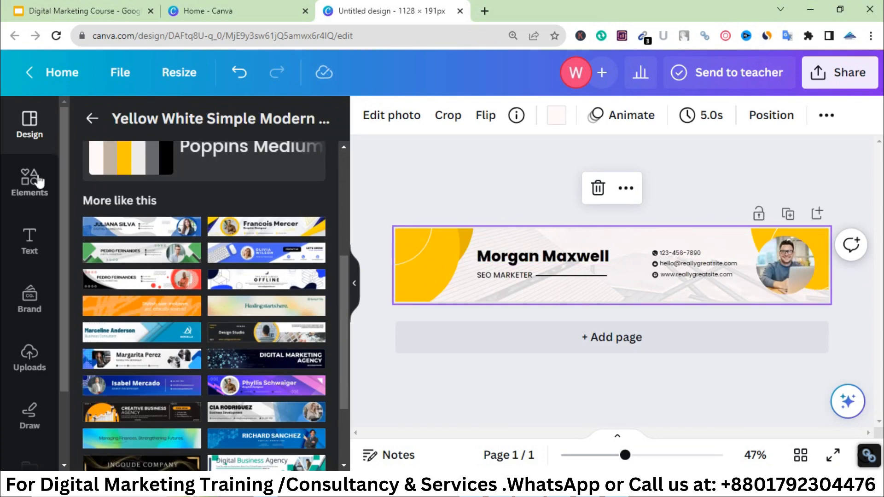
{"action": "left_click", "coordinate": [30, 364]}
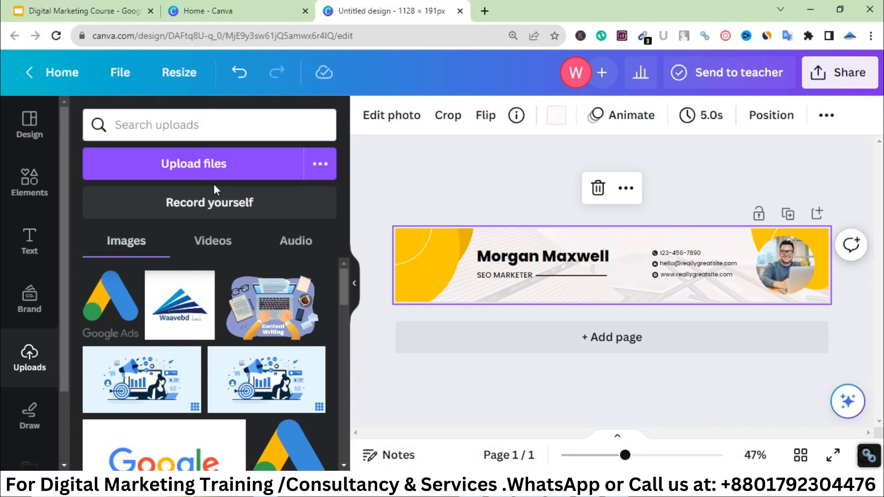
{"action": "left_click", "coordinate": [226, 174]}
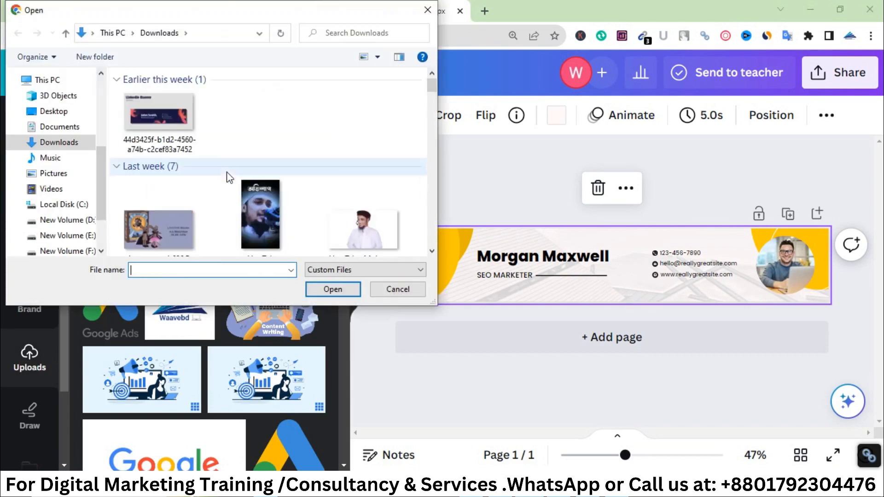
{"action": "double_click", "coordinate": [155, 140]}
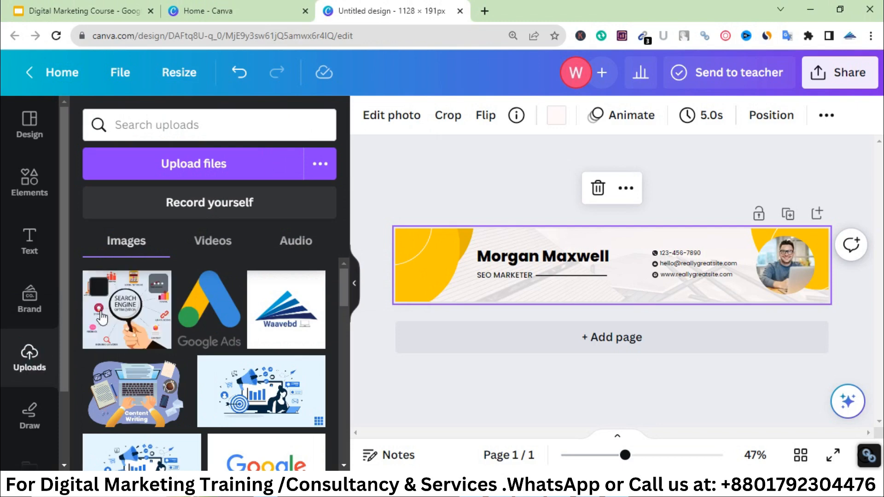
{"action": "left_click_drag", "start_coordinate": [102, 318], "coordinate": [771, 288]}
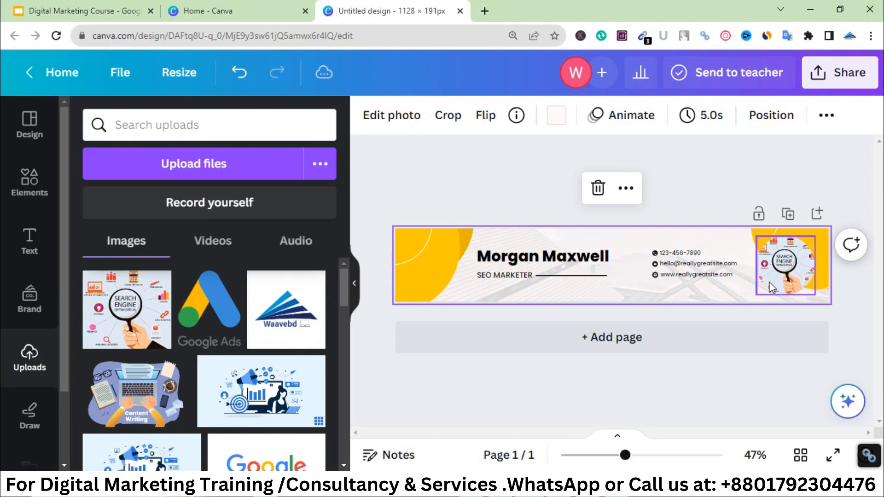
{"action": "left_click", "coordinate": [851, 332]}
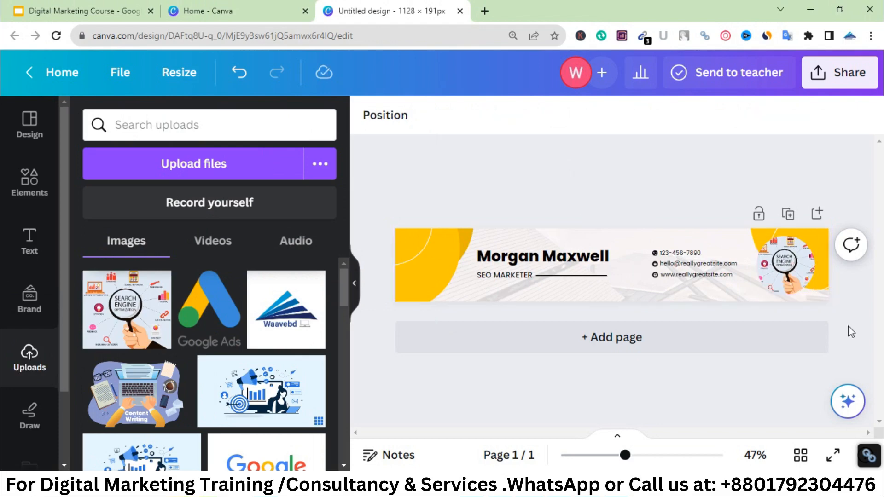
Download the finished banner design as a JPG file
{"action": "left_click", "coordinate": [837, 72]}
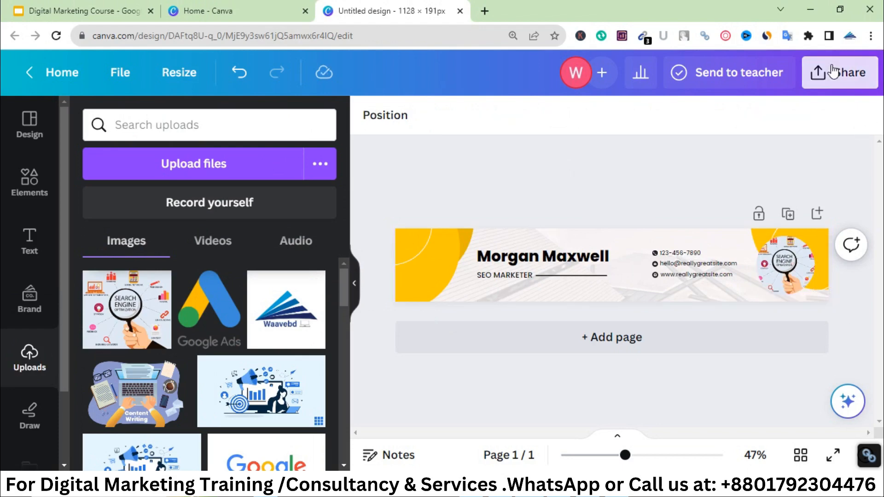
{"action": "scroll", "coordinate": [709, 207], "scroll_direction": "down", "scroll_amount": 5}
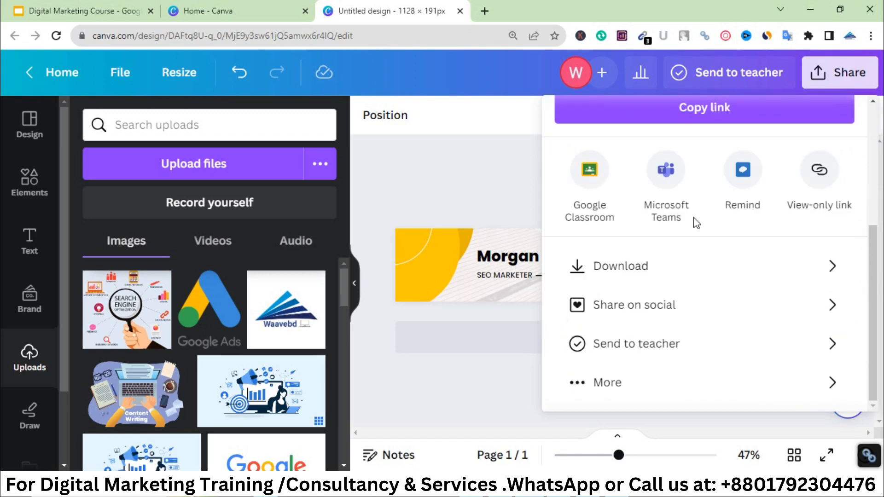
{"action": "left_click", "coordinate": [617, 266]}
{"action": "left_click", "coordinate": [608, 184]}
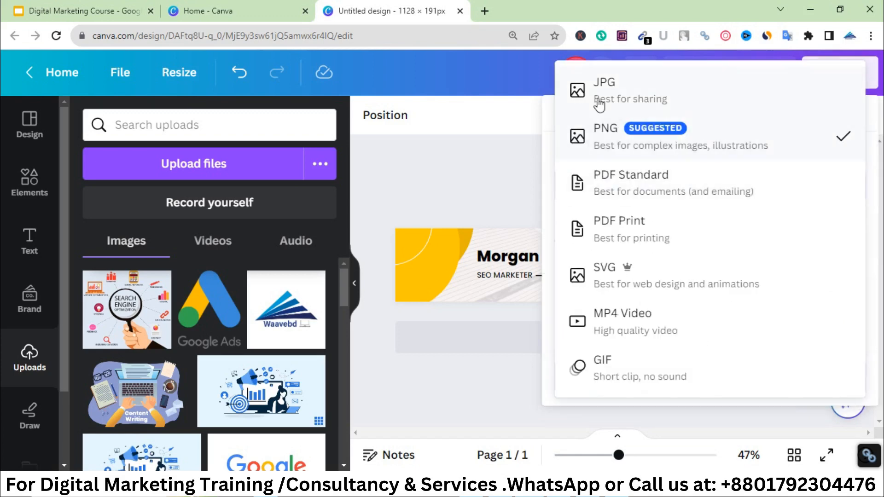
{"action": "left_click", "coordinate": [598, 101]}
{"action": "left_click", "coordinate": [632, 390]}
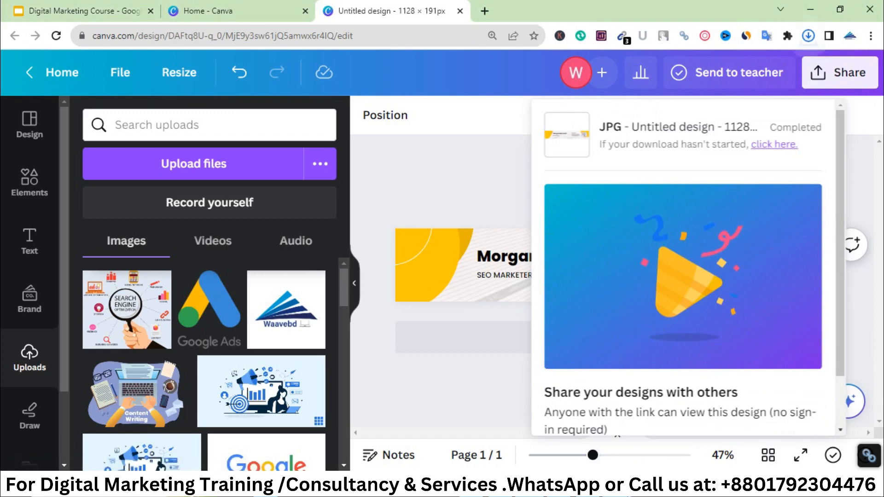
Switch to the LinkedIn company page and upload the downloaded banner from the Downloads folder as its cover image
{"action": "mouse_move", "coordinate": [617, 487]}
{"action": "left_click", "coordinate": [617, 431]}
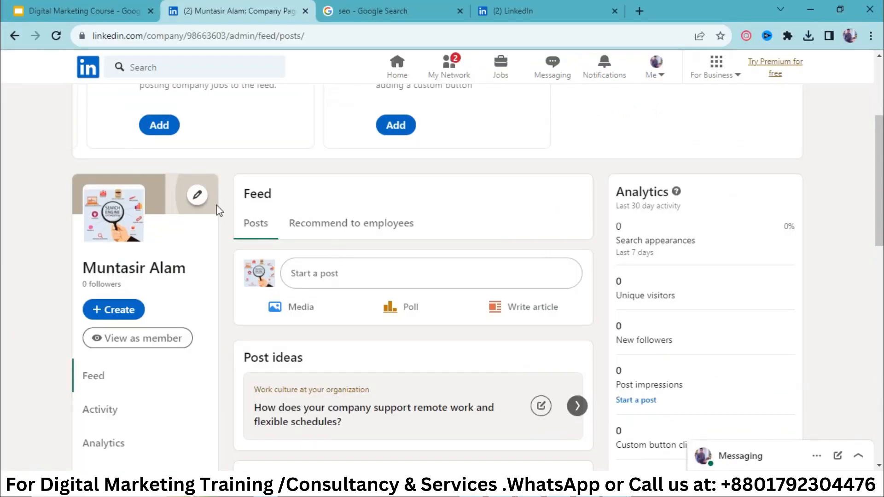
{"action": "left_click", "coordinate": [197, 196]}
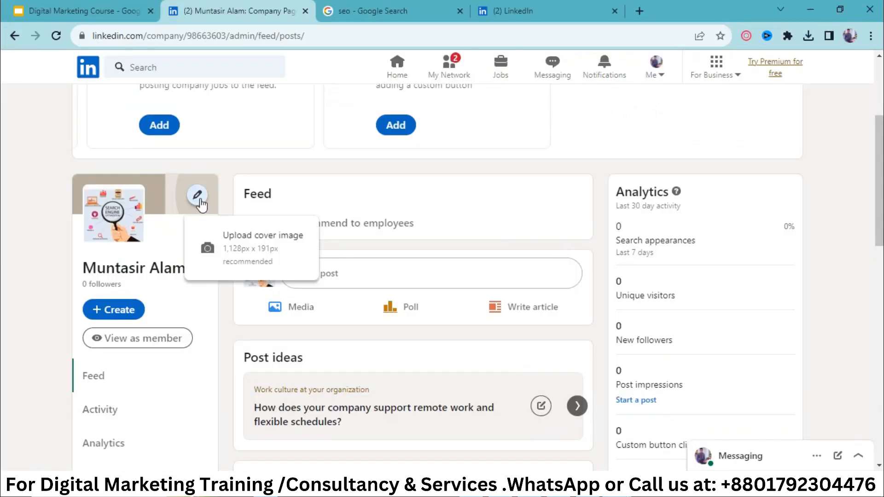
{"action": "left_click", "coordinate": [261, 256]}
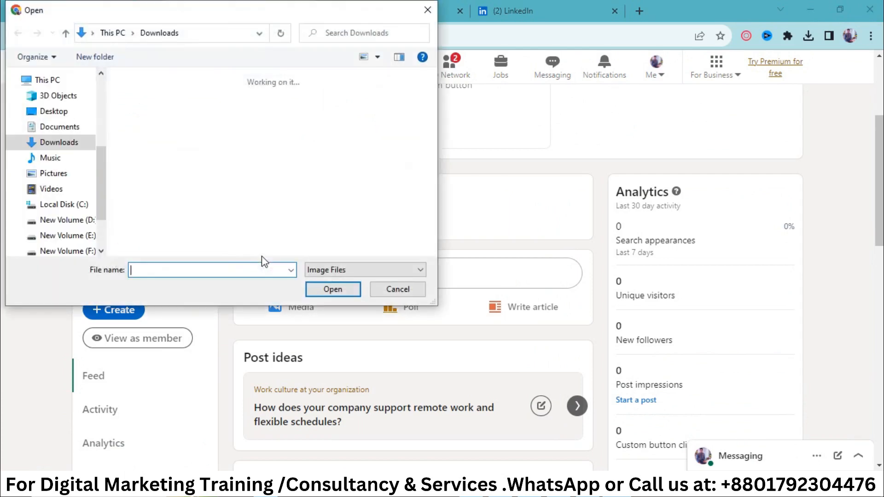
{"action": "double_click", "coordinate": [168, 134]}
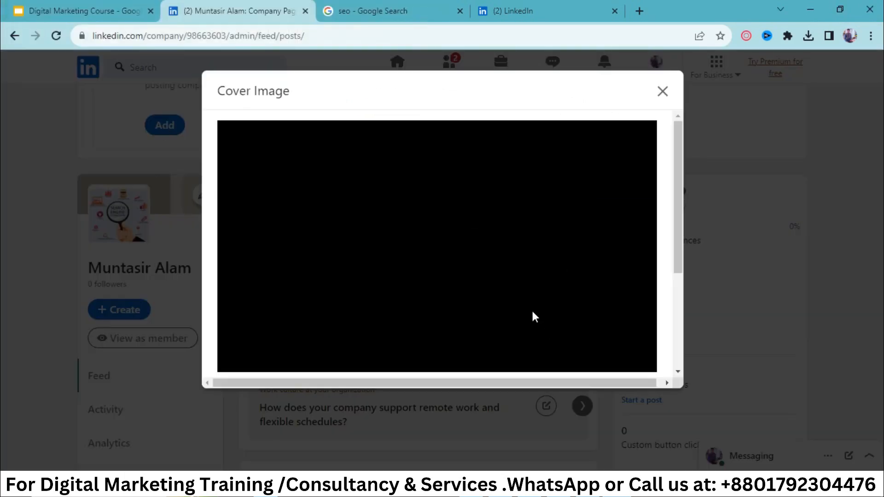
Rotate the banner in the cover image editor until it lies horizontally and upright, and apply it to the company page
{"action": "scroll", "coordinate": [532, 311], "scroll_direction": "down", "scroll_amount": 4}
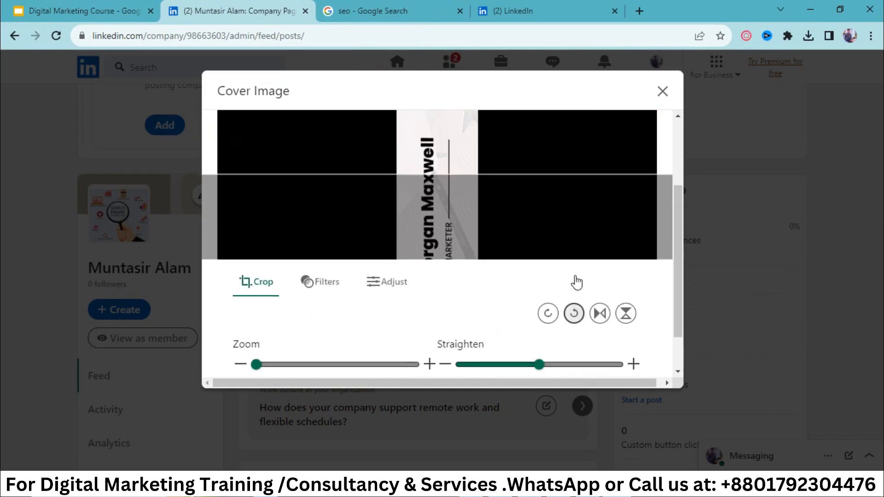
{"action": "left_click", "coordinate": [574, 323]}
{"action": "left_click", "coordinate": [574, 322]}
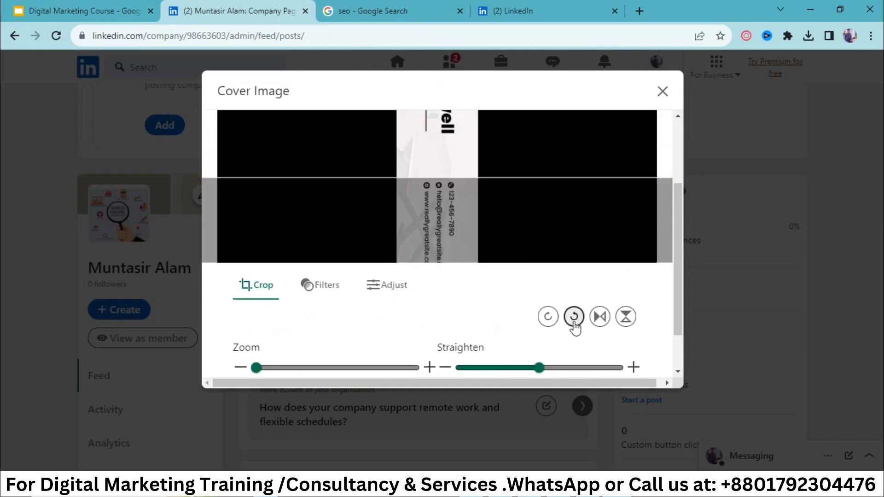
{"action": "left_click", "coordinate": [574, 322]}
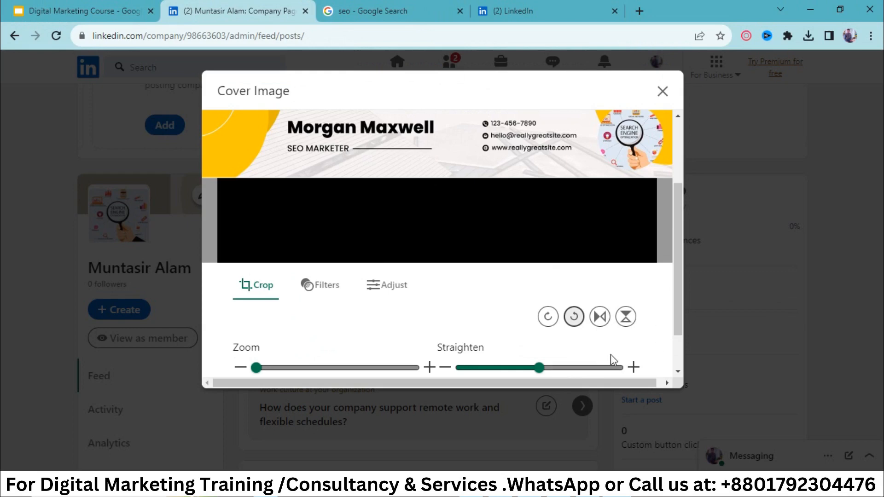
{"action": "scroll", "coordinate": [583, 183], "scroll_direction": "down", "scroll_amount": 1}
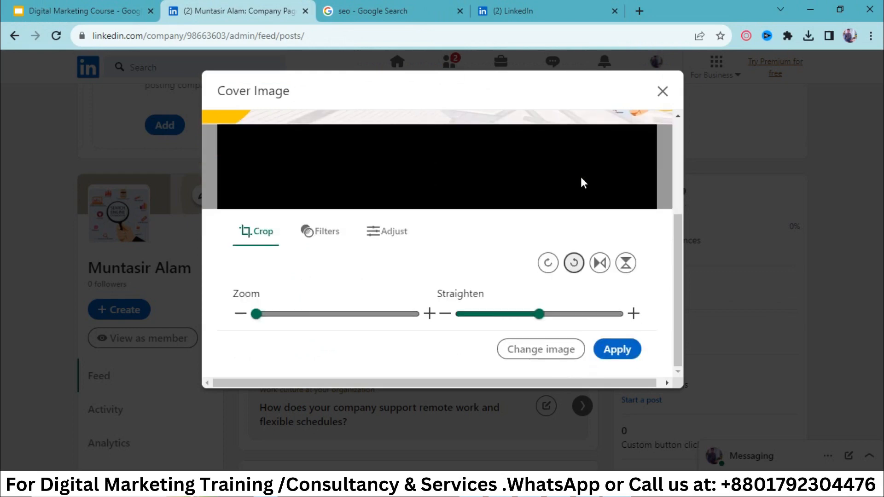
{"action": "left_click", "coordinate": [615, 353]}
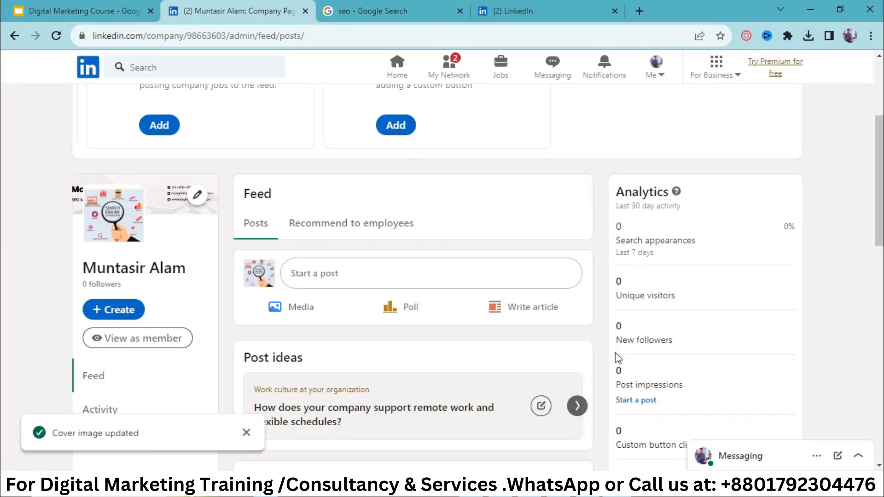
Look over the company page's feed, from the post ideas down to the published page updates and back
{"action": "scroll", "coordinate": [373, 270], "scroll_direction": "down", "scroll_amount": 6}
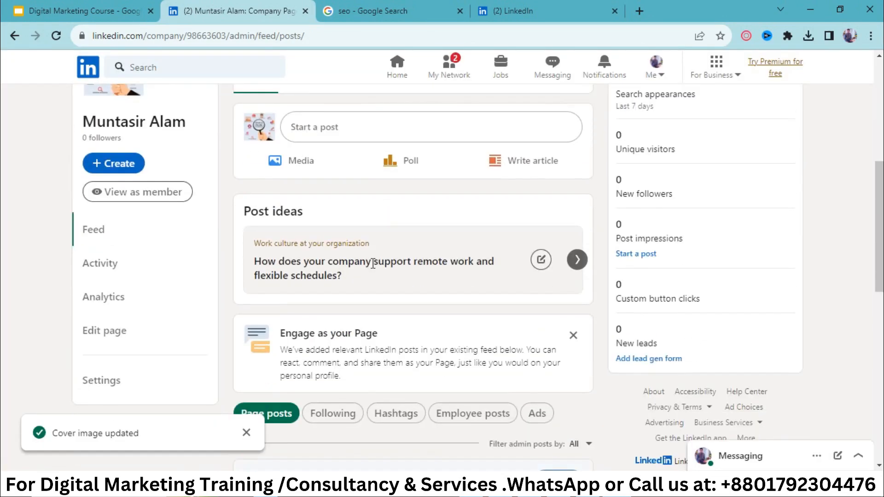
{"action": "scroll", "coordinate": [372, 267], "scroll_direction": "down", "scroll_amount": 7}
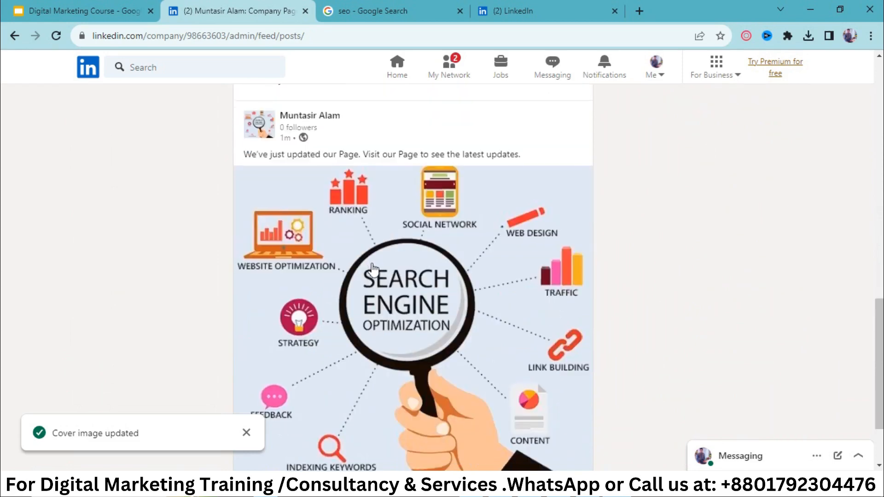
{"action": "scroll", "coordinate": [372, 270], "scroll_direction": "up", "scroll_amount": 6}
{"action": "scroll", "coordinate": [373, 270], "scroll_direction": "up", "scroll_amount": 6}
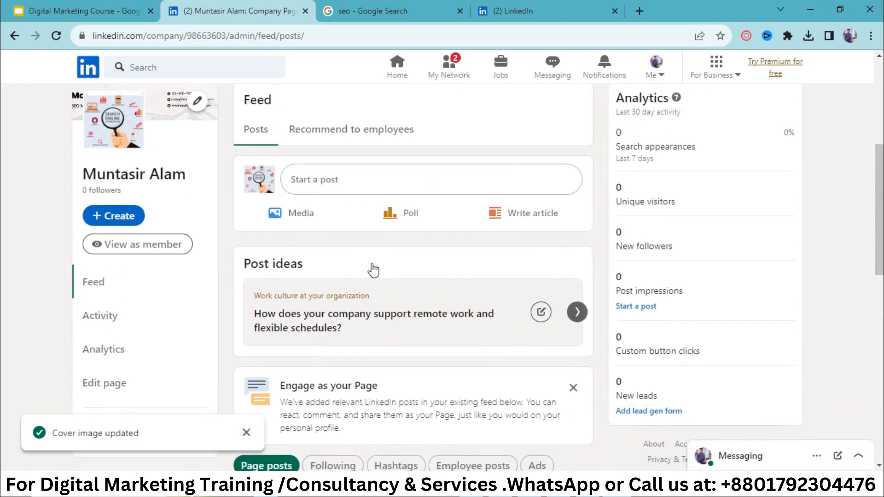
{"action": "scroll", "coordinate": [850, 199], "scroll_direction": "up", "scroll_amount": 2}
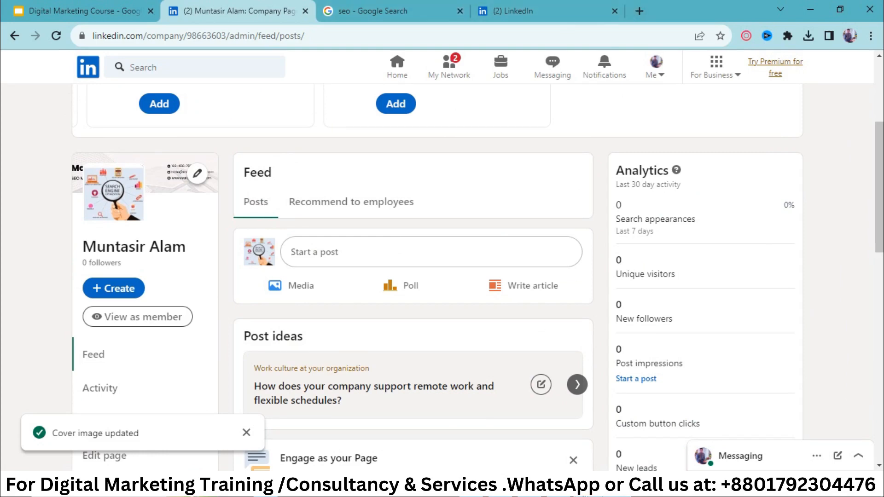
Switch to Canva and create a new blank LinkedIn Post design, 1200 × 1200 px, by searching the design types for "linkedin p"
{"action": "left_click", "coordinate": [557, 454]}
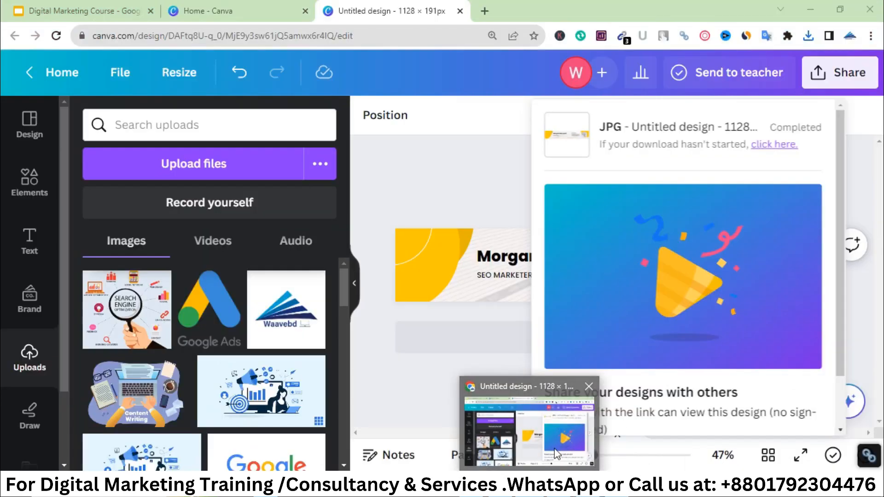
{"action": "left_click", "coordinate": [218, 11]}
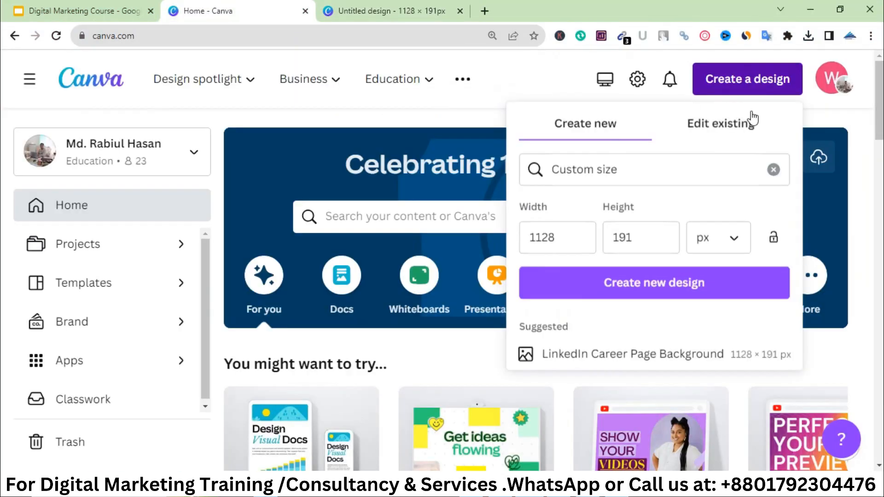
{"action": "left_click", "coordinate": [563, 87]}
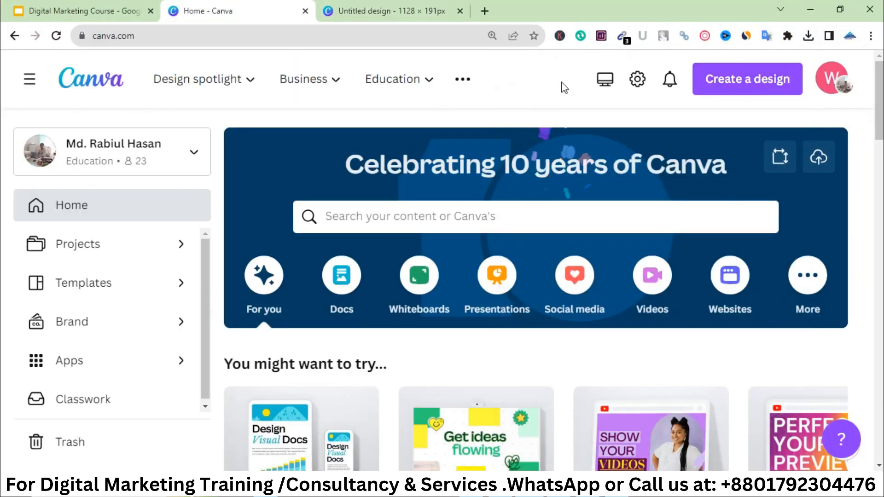
{"action": "left_click", "coordinate": [769, 82]}
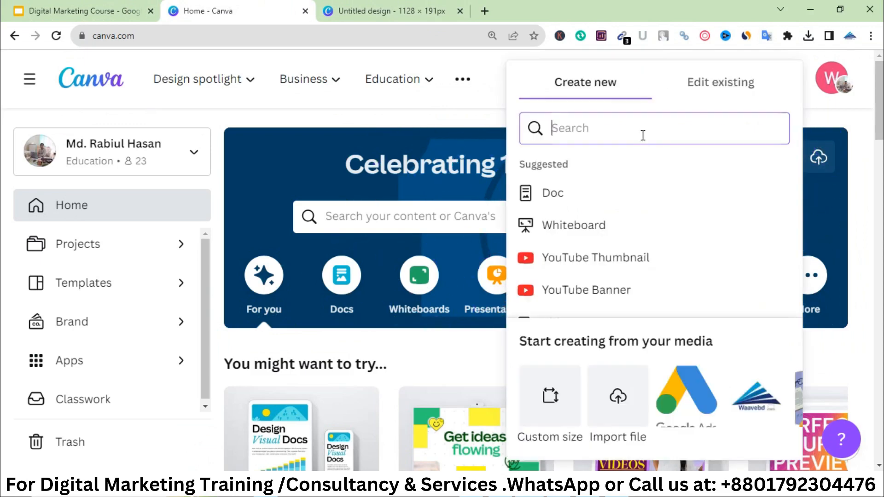
{"action": "type", "text": "linked"}
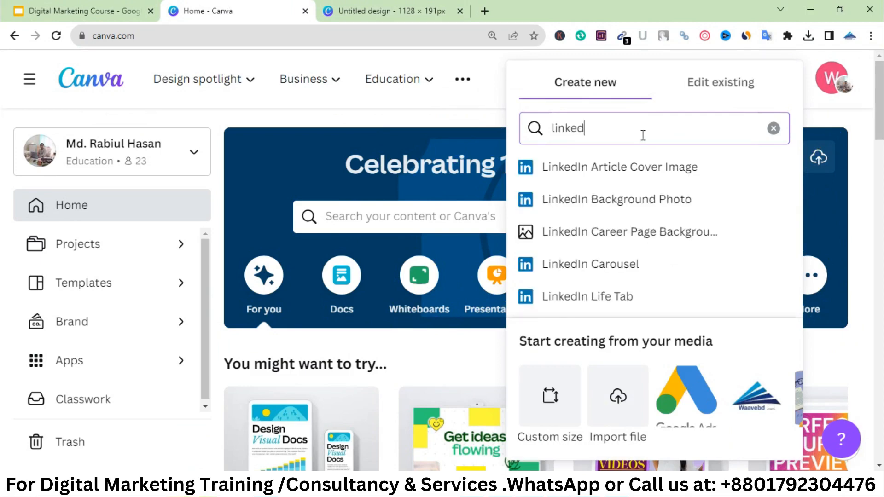
{"action": "type", "text": "in p"}
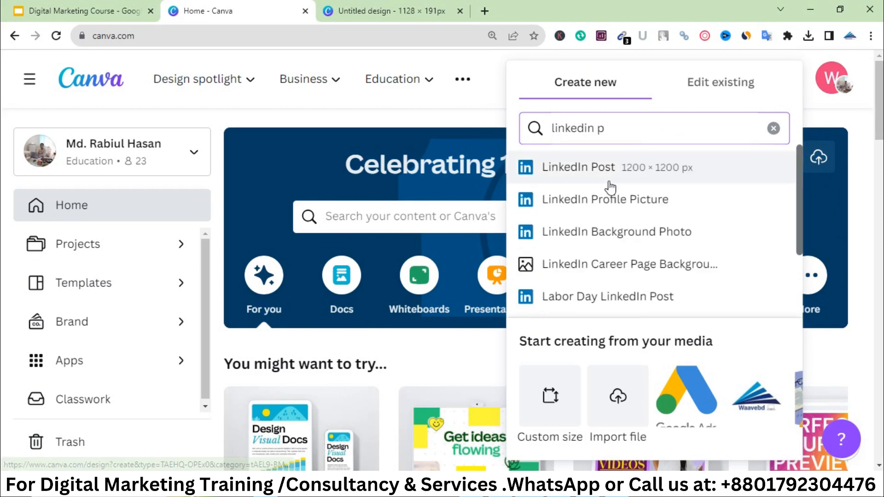
{"action": "left_click", "coordinate": [609, 182]}
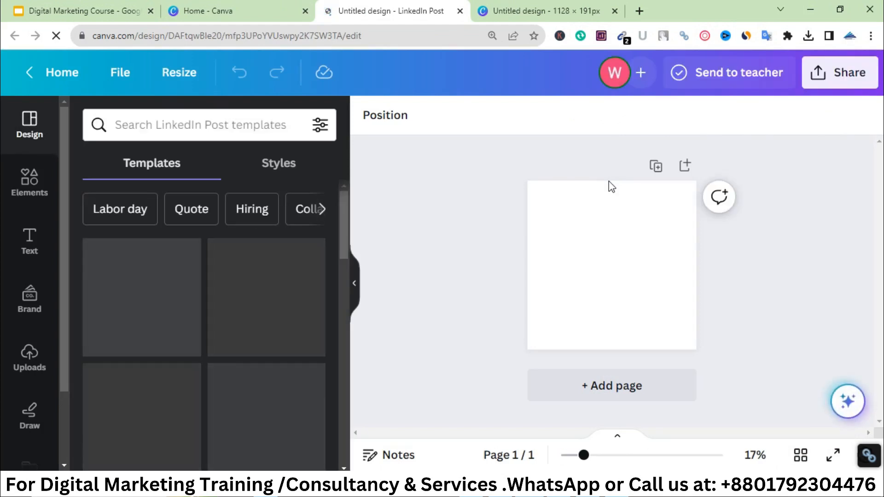
Search the LinkedIn Post templates for "digital marketing"
{"action": "scroll", "coordinate": [148, 387], "scroll_direction": "down", "scroll_amount": 4}
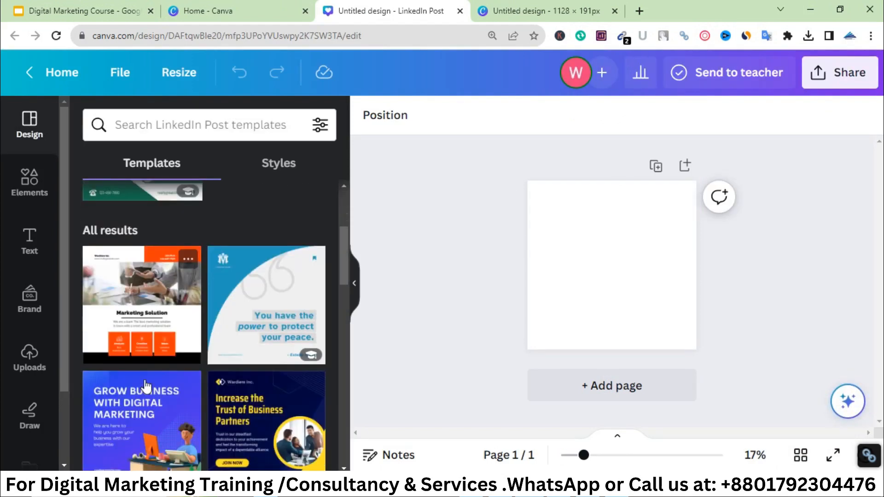
{"action": "scroll", "coordinate": [147, 387], "scroll_direction": "up", "scroll_amount": 5}
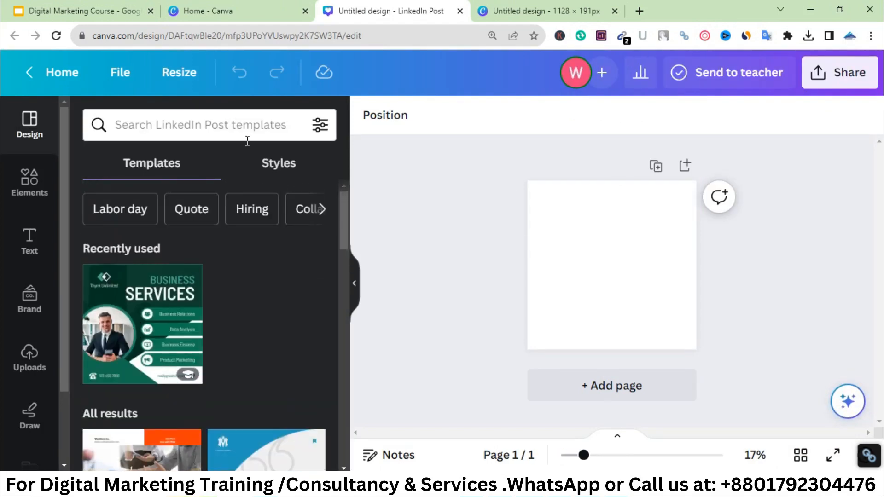
{"action": "left_click", "coordinate": [226, 132]}
{"action": "type", "text": "di"}
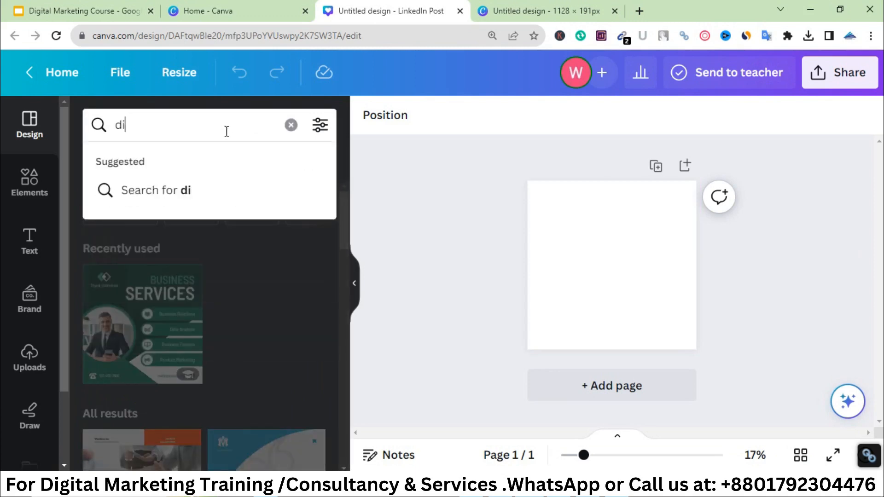
{"action": "type", "text": "gital m"}
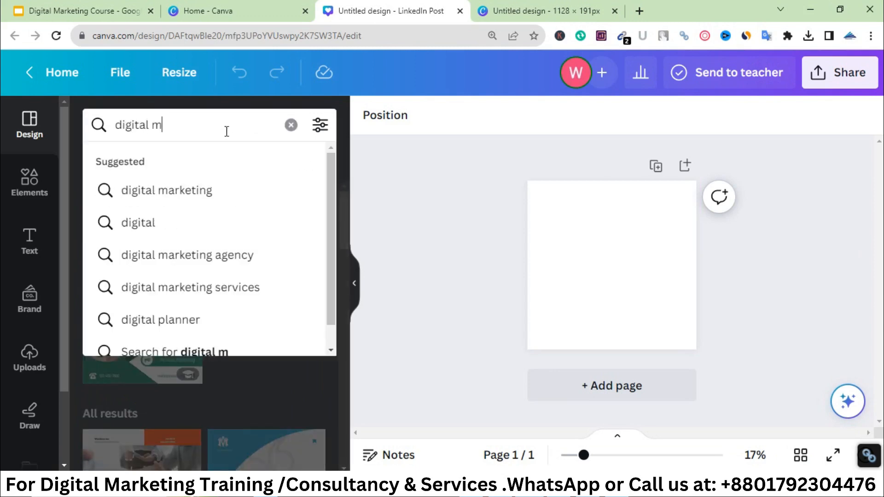
{"action": "type", "text": "arketing"}
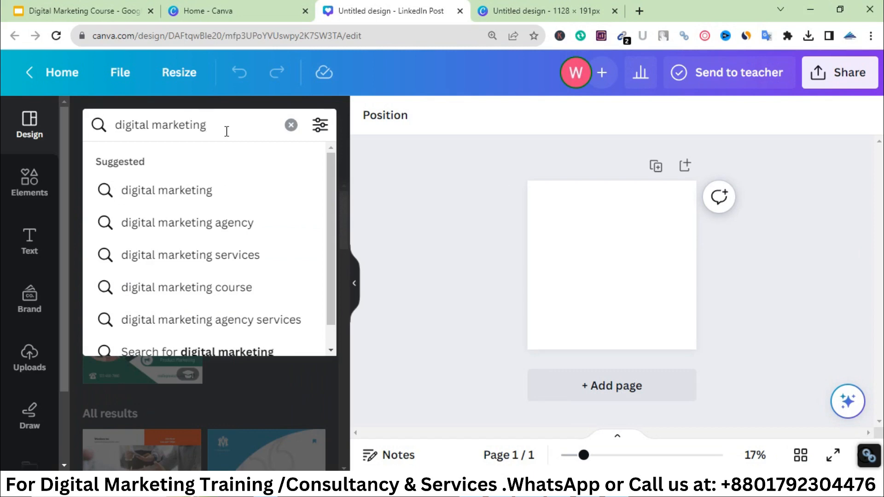
{"action": "key", "text": "Return"}
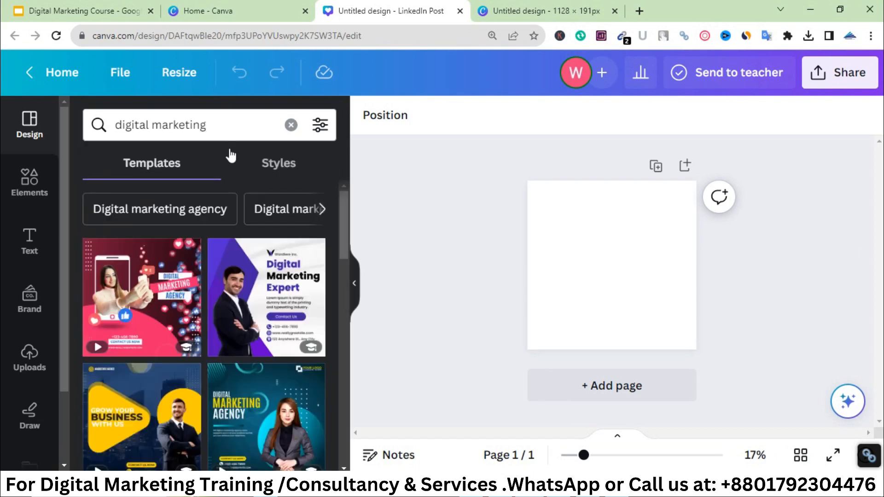
Apply the White Minimalist Digital Marketing Expert LinkedIn Post template to the blank page
{"action": "scroll", "coordinate": [179, 316], "scroll_direction": "down", "scroll_amount": 1}
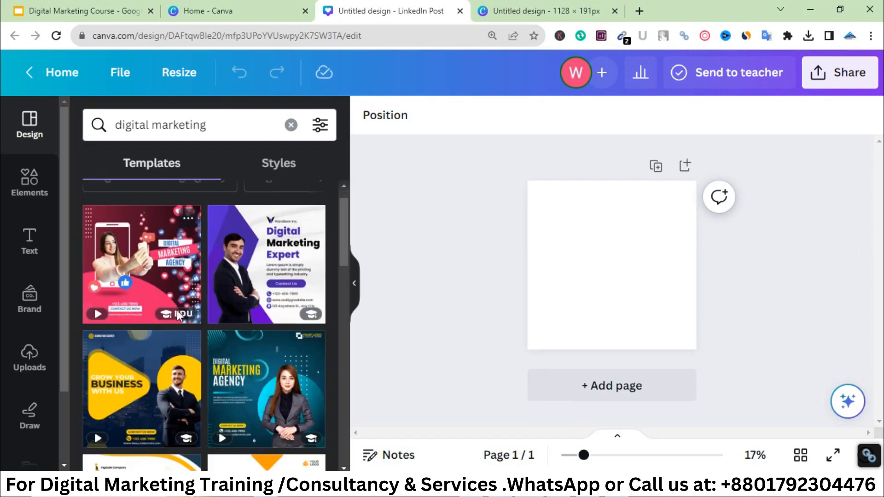
{"action": "scroll", "coordinate": [271, 311], "scroll_direction": "down", "scroll_amount": 1}
{"action": "left_click", "coordinate": [274, 256]}
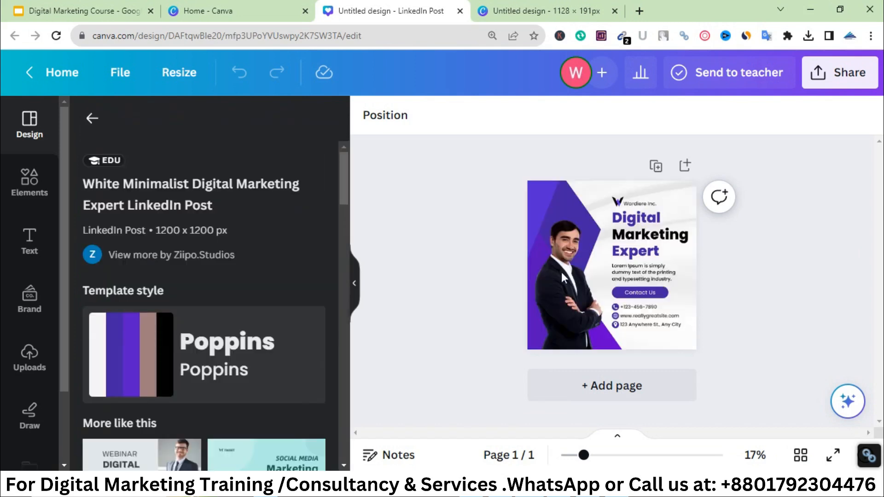
{"action": "left_click", "coordinate": [642, 339]}
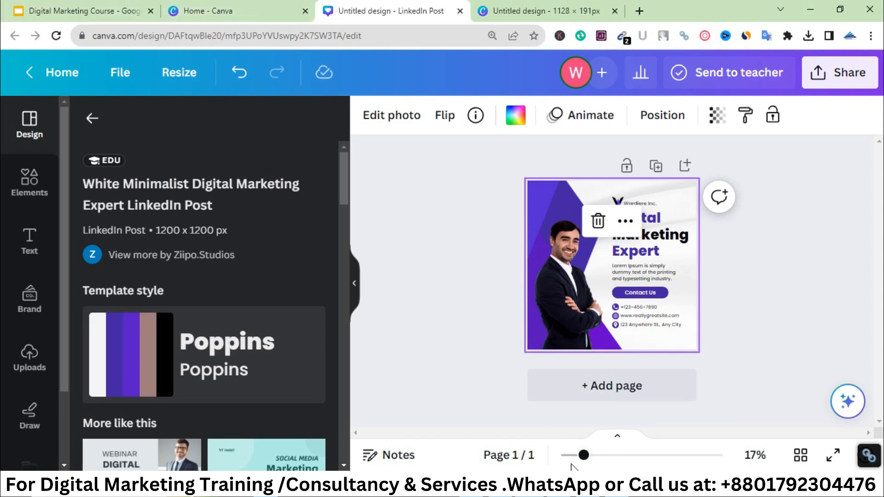
Switch to the LinkedIn company page and view the article editor and its cover image upload, returning to the page feed without adding anything
{"action": "left_click", "coordinate": [604, 486]}
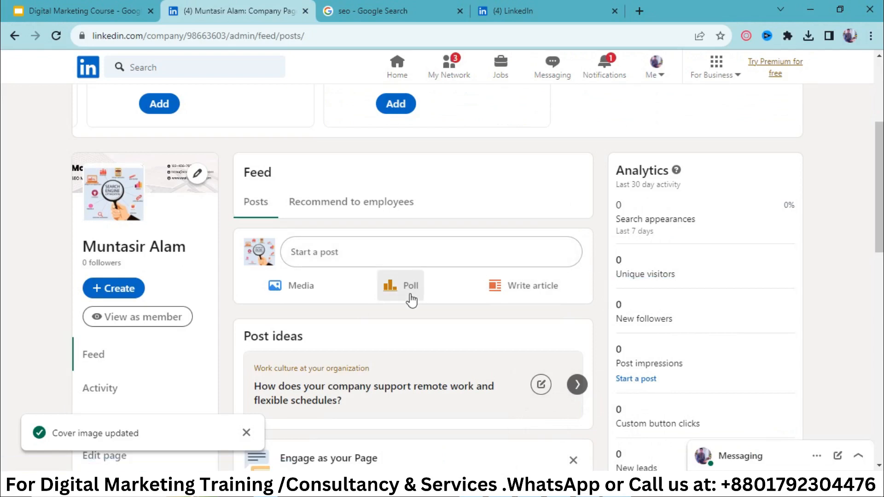
{"action": "left_click", "coordinate": [545, 290]}
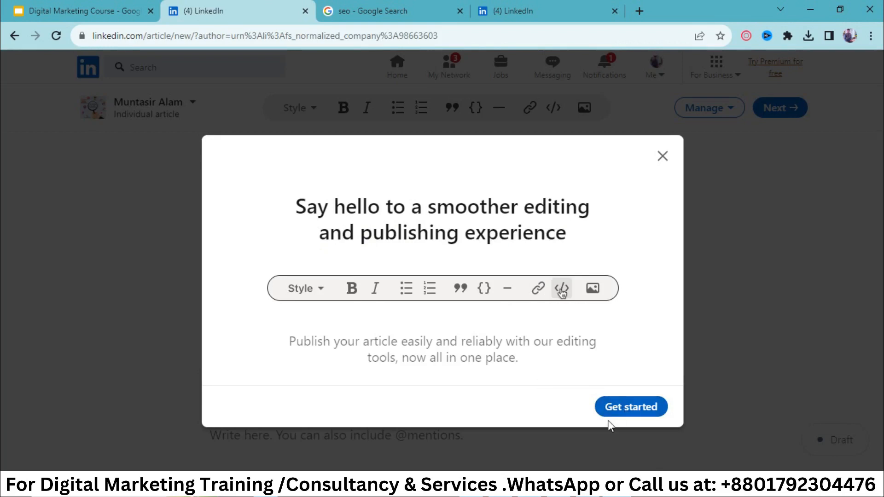
{"action": "left_click", "coordinate": [611, 412]}
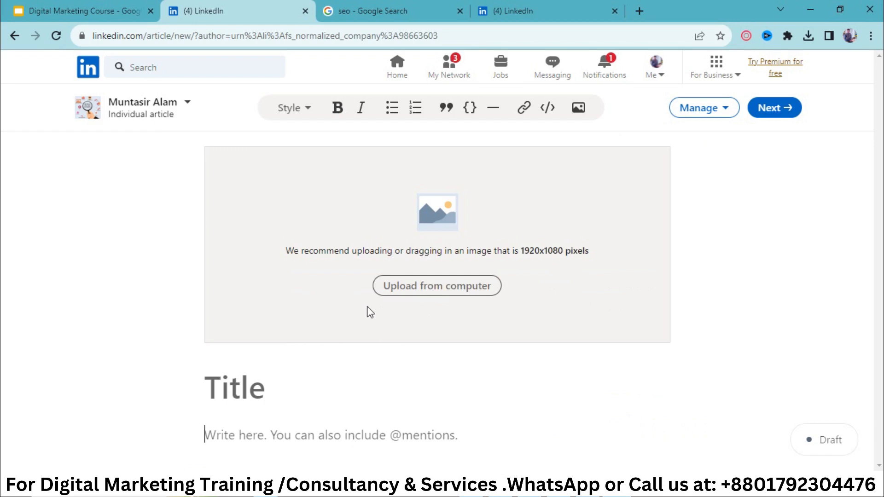
{"action": "left_click", "coordinate": [488, 288]}
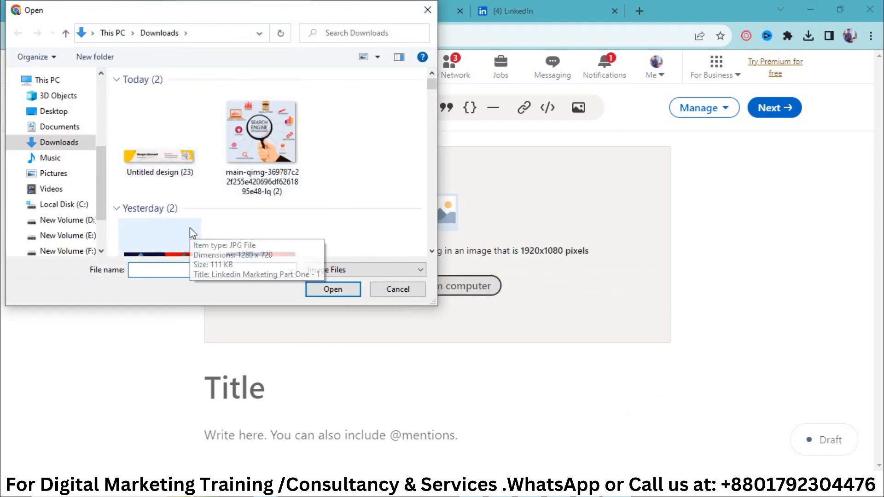
{"action": "left_click", "coordinate": [435, 7]}
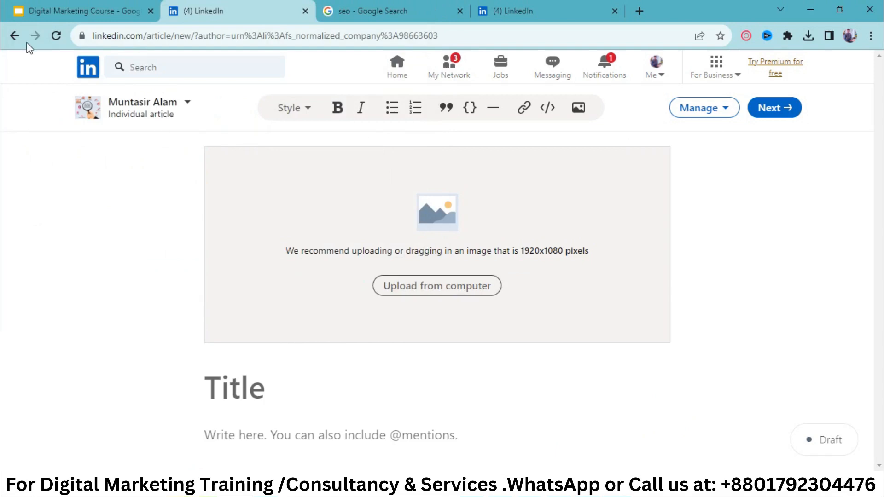
{"action": "left_click", "coordinate": [14, 37]}
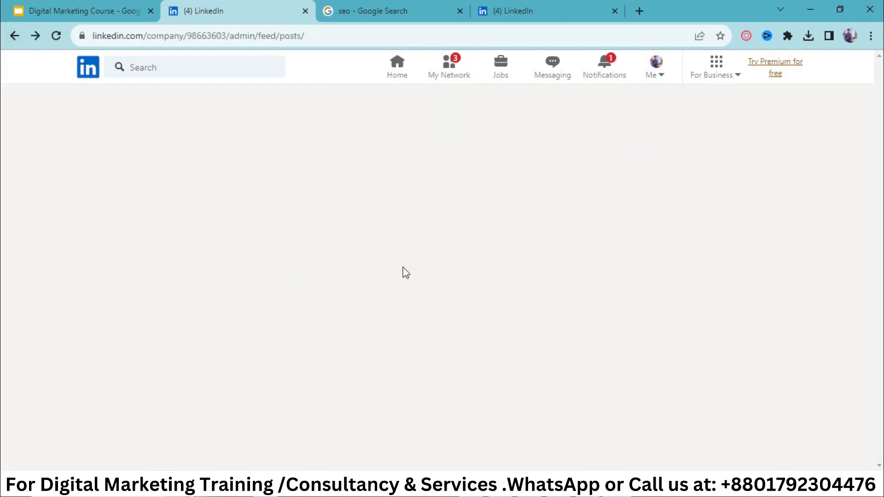
Start a new poll on the company page with the question "What is my name ?"
{"action": "scroll", "coordinate": [403, 338], "scroll_direction": "down", "scroll_amount": 5}
{"action": "scroll", "coordinate": [403, 340], "scroll_direction": "down", "scroll_amount": 1}
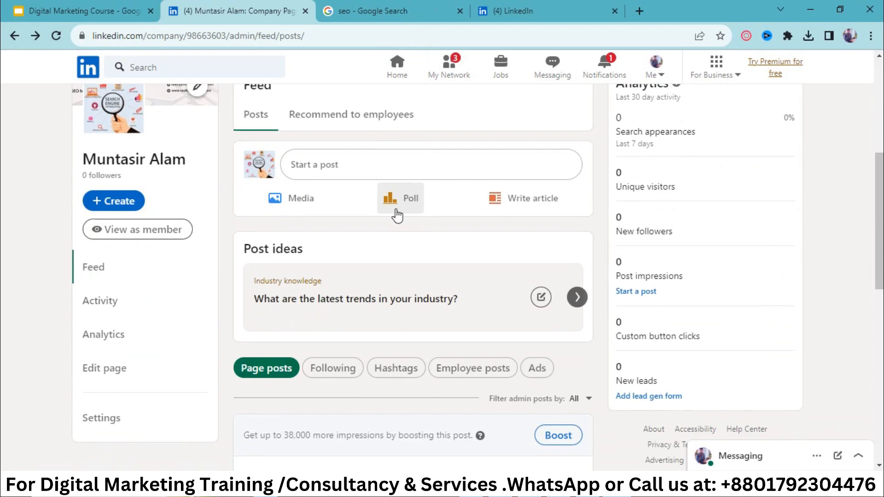
{"action": "left_click", "coordinate": [397, 214]}
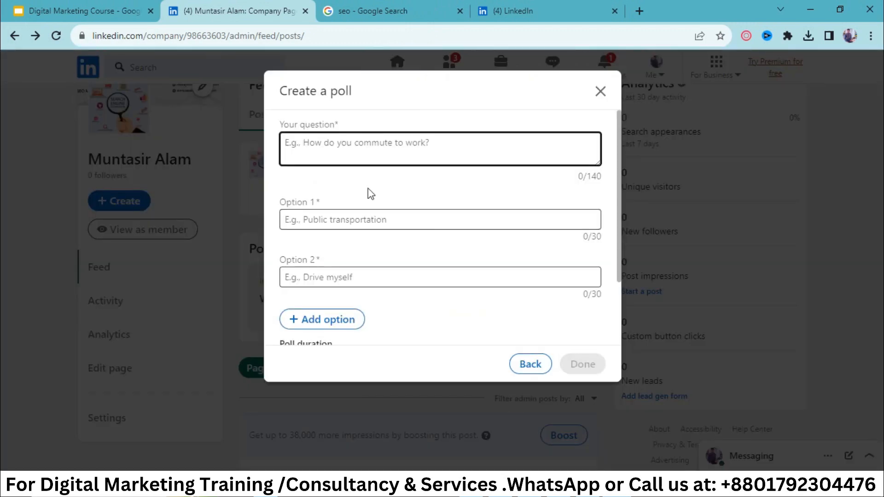
{"action": "left_click", "coordinate": [375, 142]}
{"action": "type", "text": "W"}
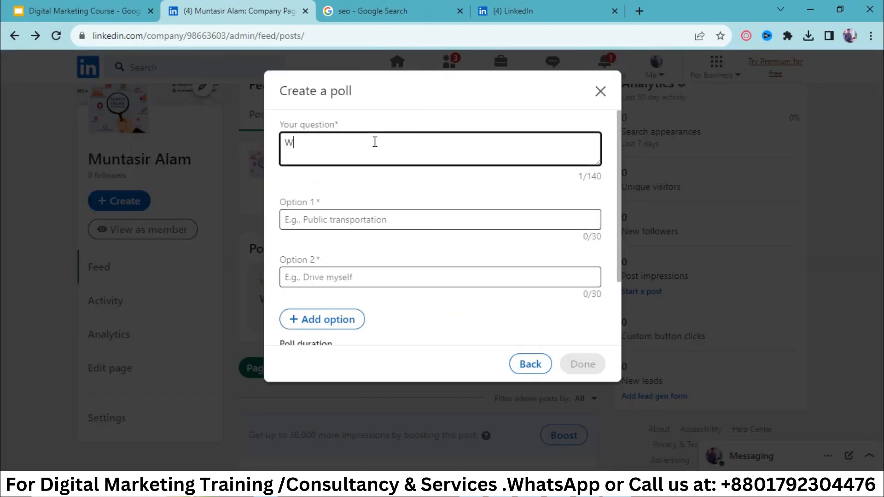
{"action": "type", "text": "hat is my name ?"}
{"action": "key", "text": "Return"}
Fill in the first two poll options with different people's names and add a third option with a full name
{"action": "left_click", "coordinate": [341, 216]}
{"action": "type", "text": "Sifat"}
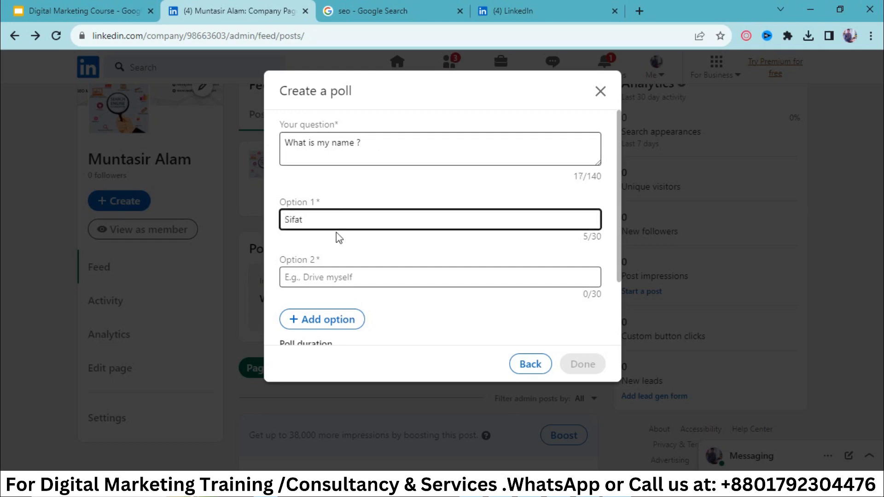
{"action": "left_click", "coordinate": [321, 277]}
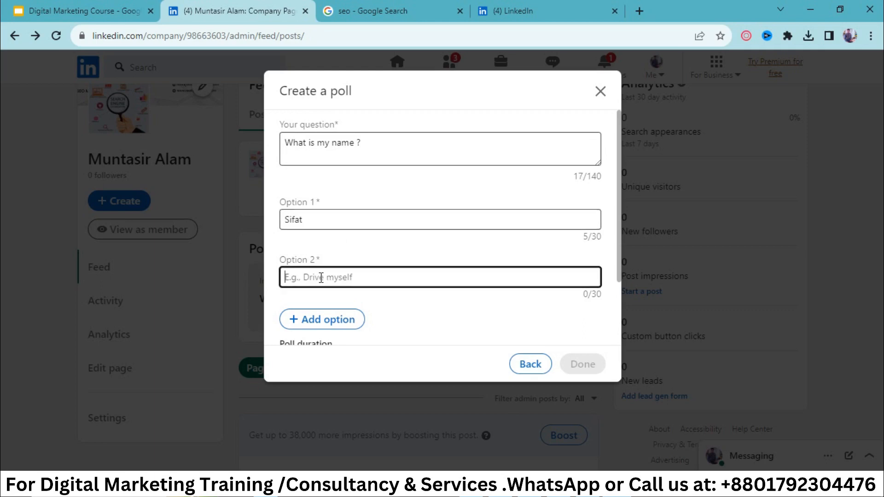
{"action": "type", "text": "Kibria"}
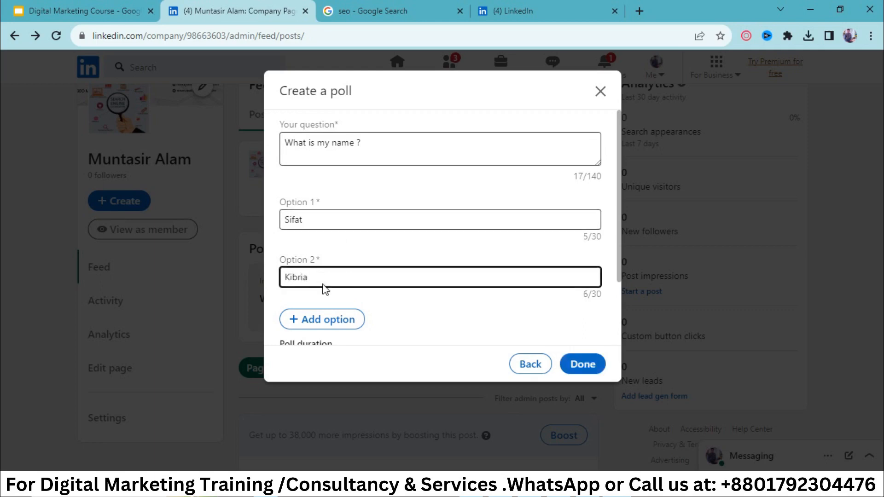
{"action": "left_click", "coordinate": [329, 320]}
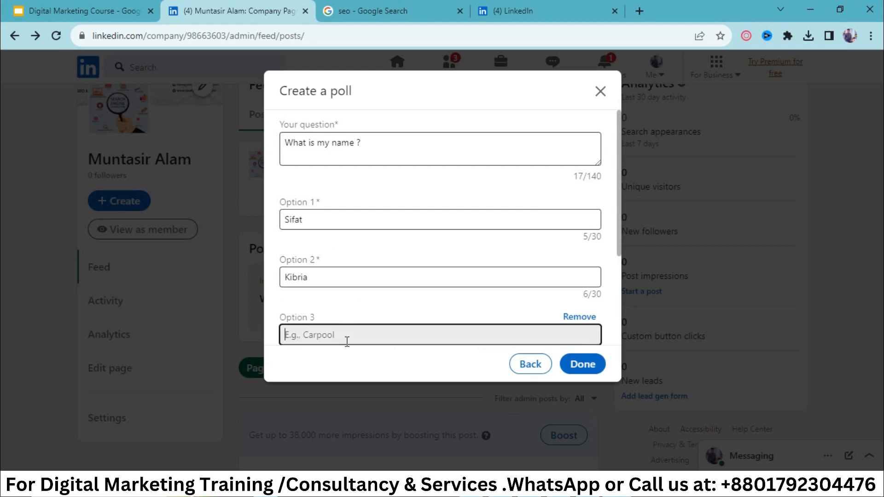
{"action": "type", "text": "Mutas"}
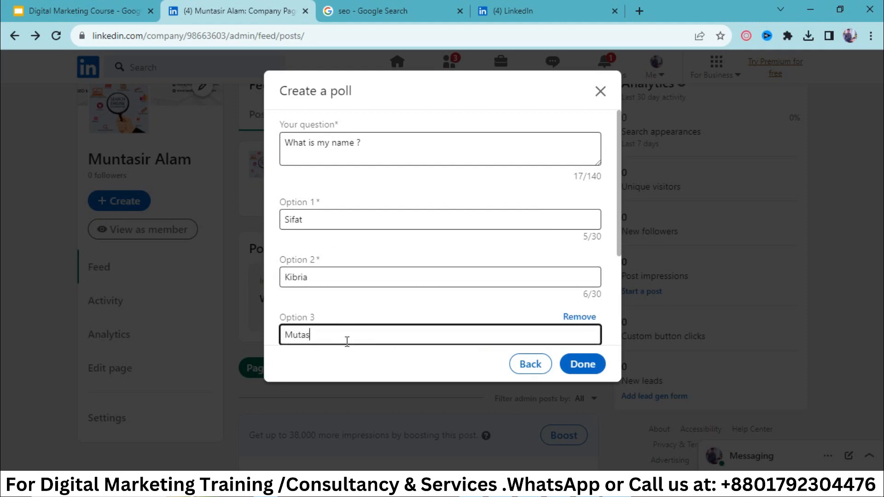
{"action": "type", "text": "sir Alam"}
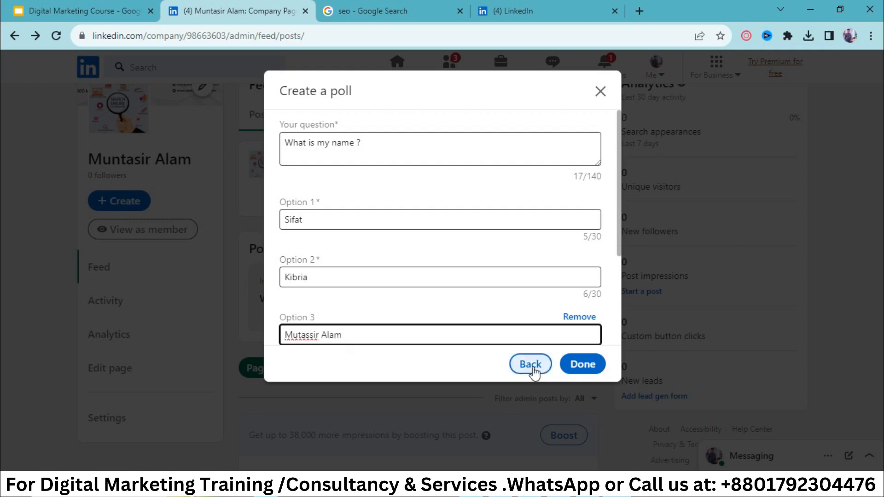
Set the poll duration to 1 day
{"action": "scroll", "coordinate": [417, 310], "scroll_direction": "down", "scroll_amount": 3}
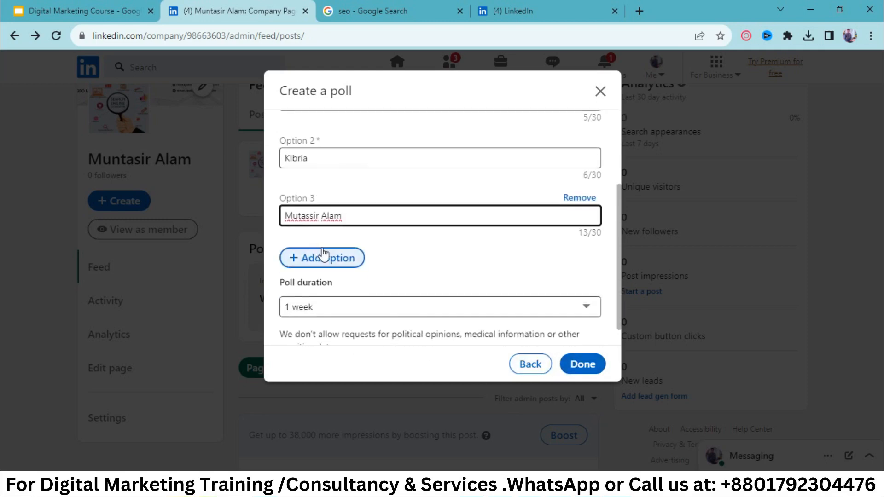
{"action": "scroll", "coordinate": [350, 282], "scroll_direction": "down", "scroll_amount": 1}
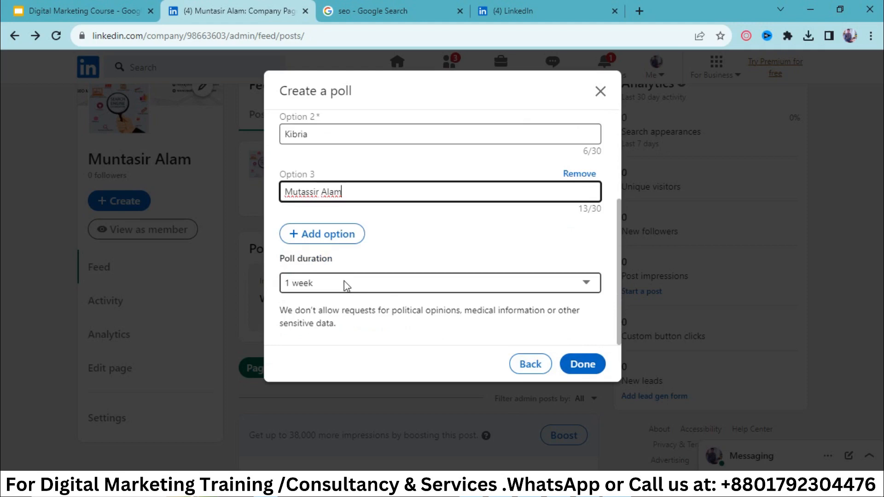
{"action": "left_click", "coordinate": [344, 282]}
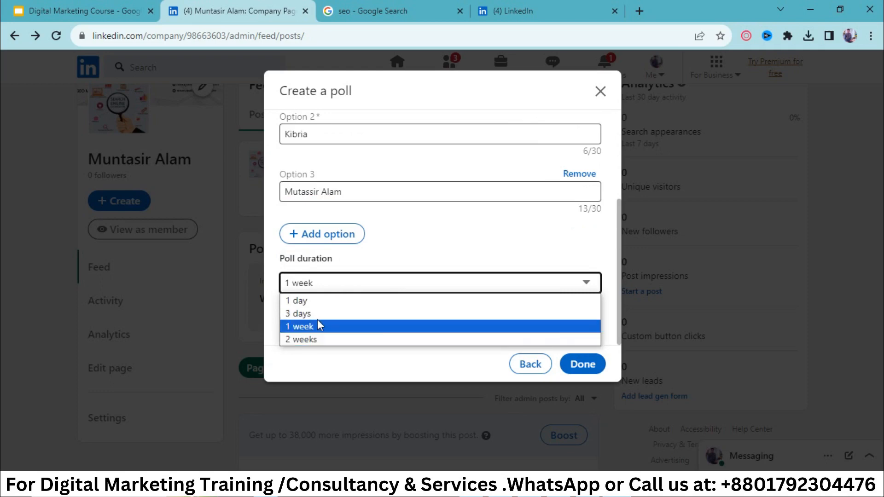
{"action": "left_click", "coordinate": [338, 299]}
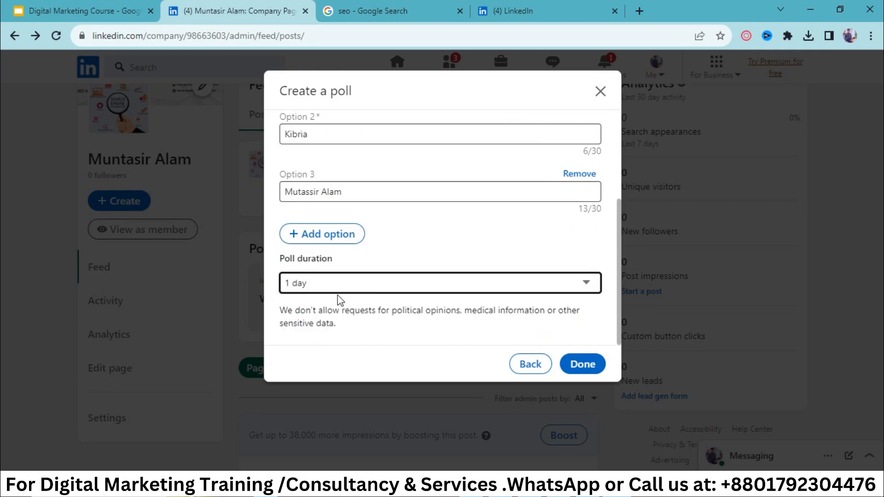
Complete the poll, add a hugging-face emoji as the post text, and try to publish it on the company page
{"action": "left_click", "coordinate": [589, 366]}
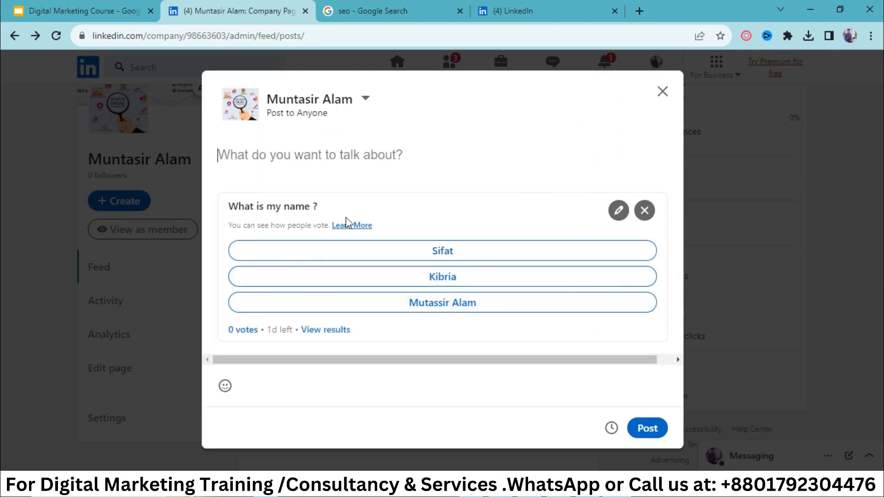
{"action": "left_click", "coordinate": [298, 156]}
{"action": "left_click", "coordinate": [225, 389]}
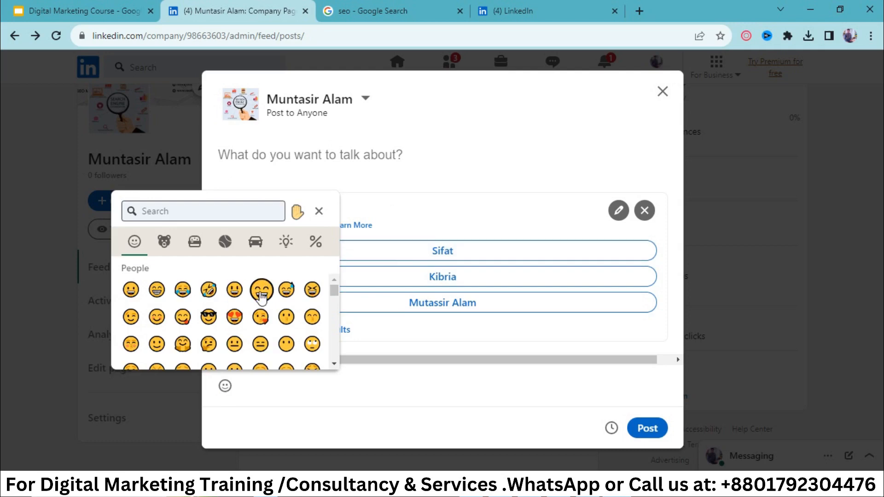
{"action": "left_click", "coordinate": [190, 354]}
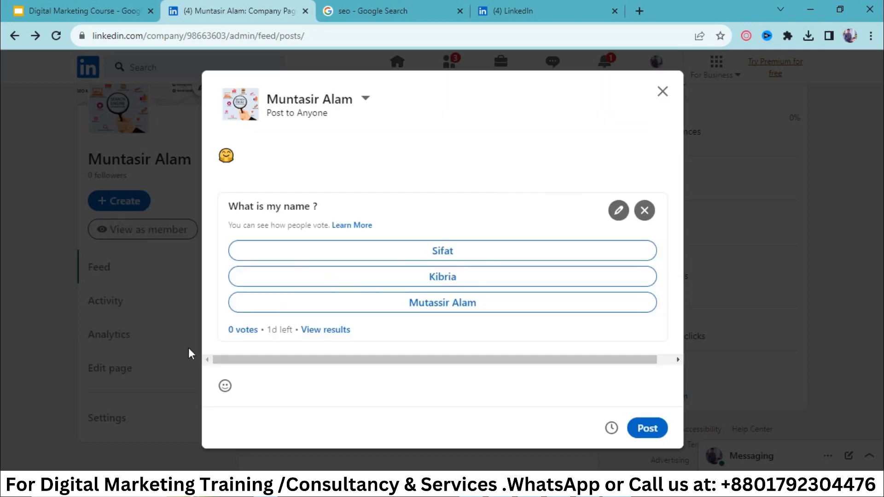
{"action": "left_click", "coordinate": [650, 427]}
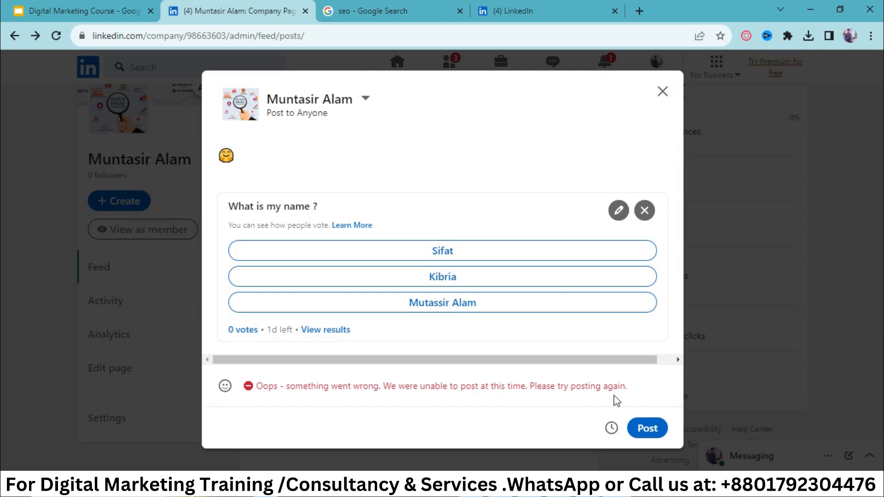
Remove the emoji from the poll post's text and try to publish the post again
{"action": "left_click", "coordinate": [247, 158]}
{"action": "key", "text": "BackSpace"}
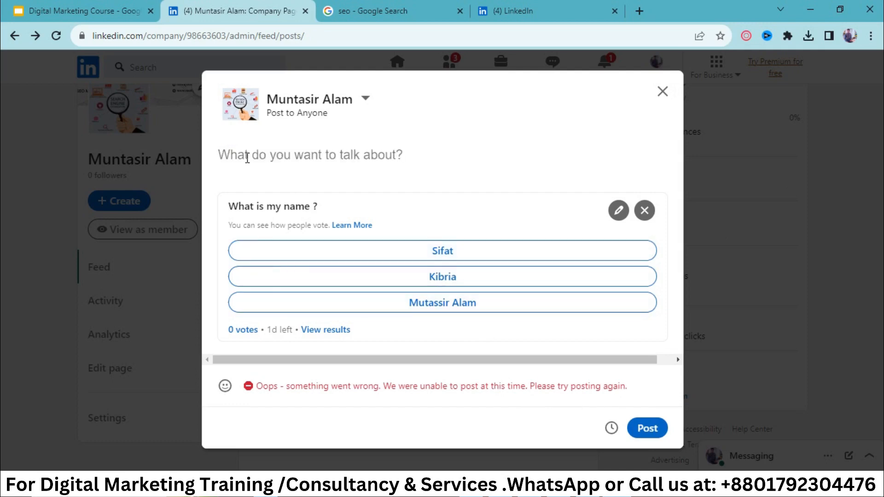
{"action": "left_click", "coordinate": [652, 427]}
Reopen the poll for editing, review its question, options and duration, and return to the post without changes
{"action": "left_click", "coordinate": [617, 216]}
{"action": "scroll", "coordinate": [350, 211], "scroll_direction": "down", "scroll_amount": 2}
{"action": "scroll", "coordinate": [346, 220], "scroll_direction": "down", "scroll_amount": 2}
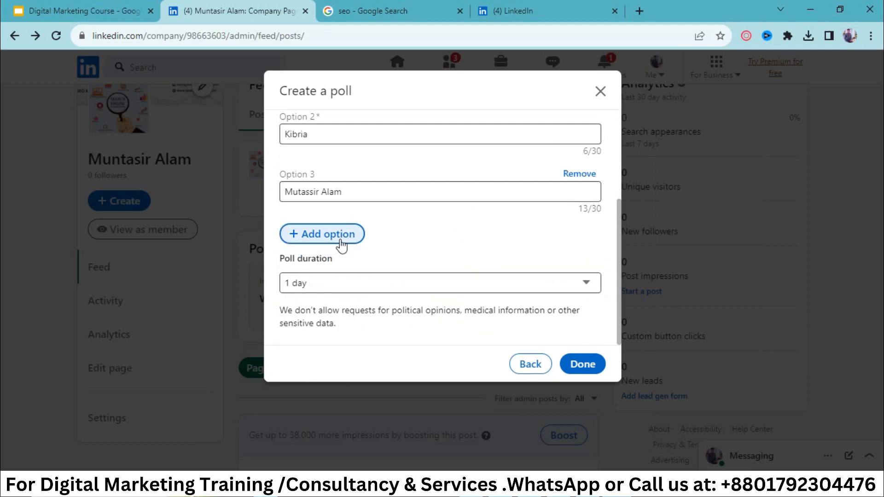
{"action": "scroll", "coordinate": [406, 224], "scroll_direction": "up", "scroll_amount": 3}
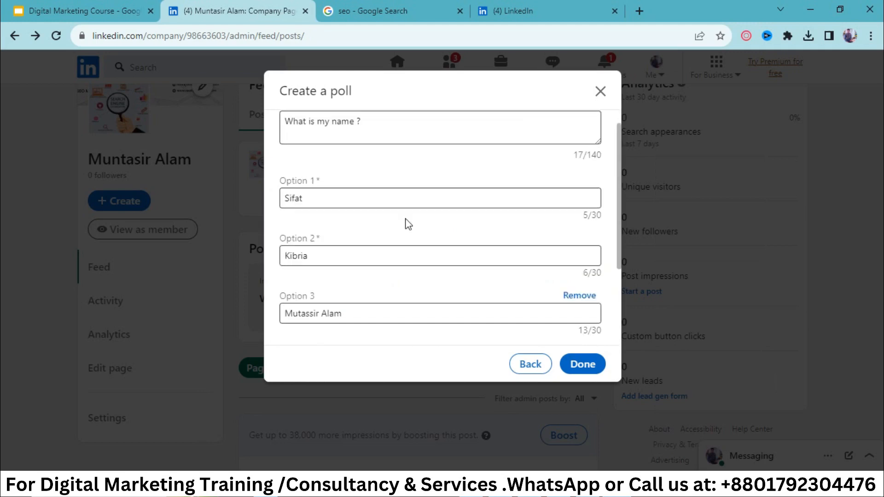
{"action": "scroll", "coordinate": [405, 224], "scroll_direction": "down", "scroll_amount": 1}
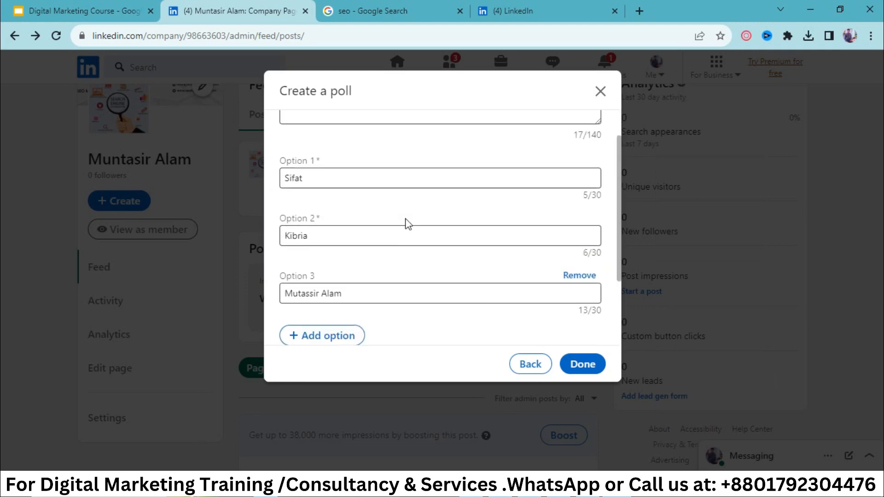
{"action": "left_click", "coordinate": [582, 365]}
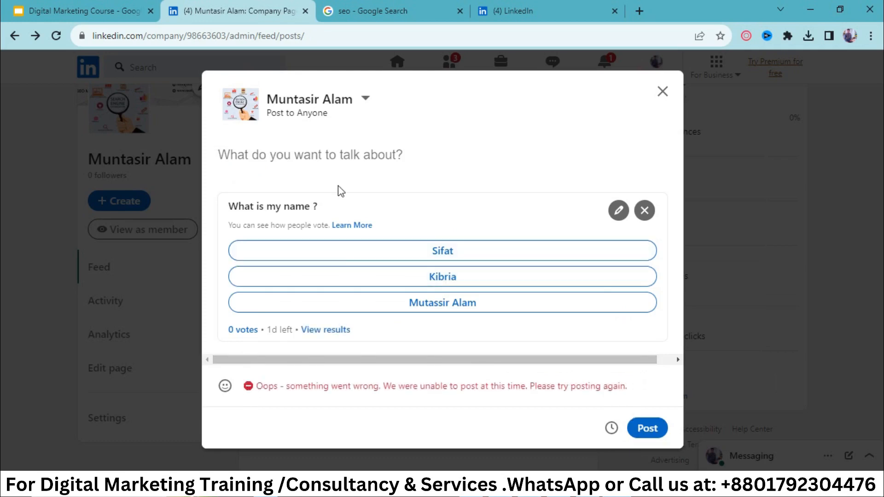
Add the text "Hi" to the poll post, recheck the poll setup, and publish the post on the company page
{"action": "type", "text": "Hi"}
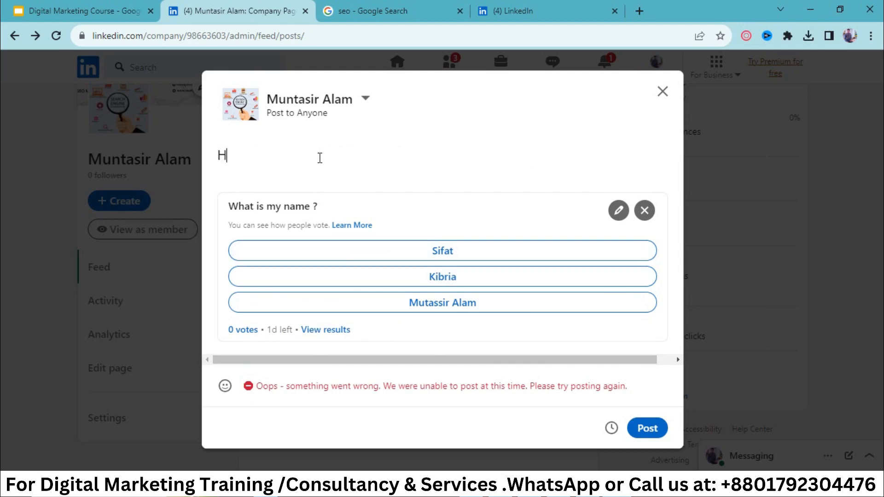
{"action": "left_click", "coordinate": [660, 430]}
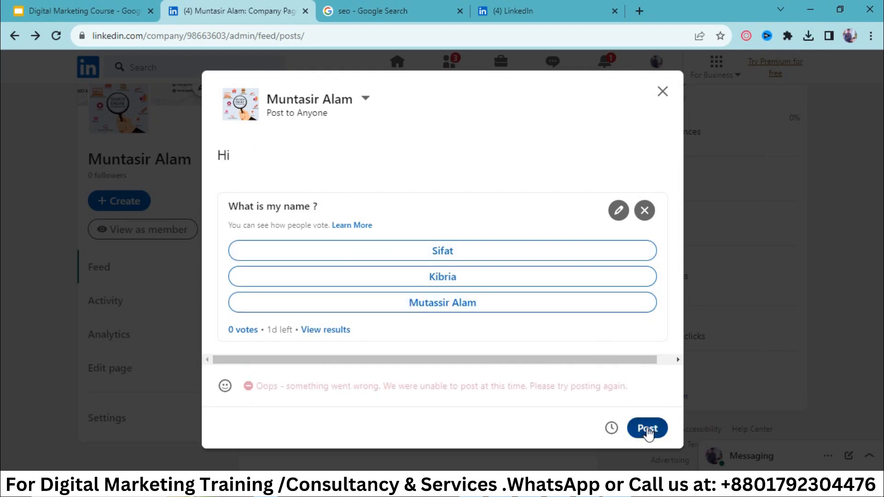
{"action": "triple_click", "coordinate": [359, 388]}
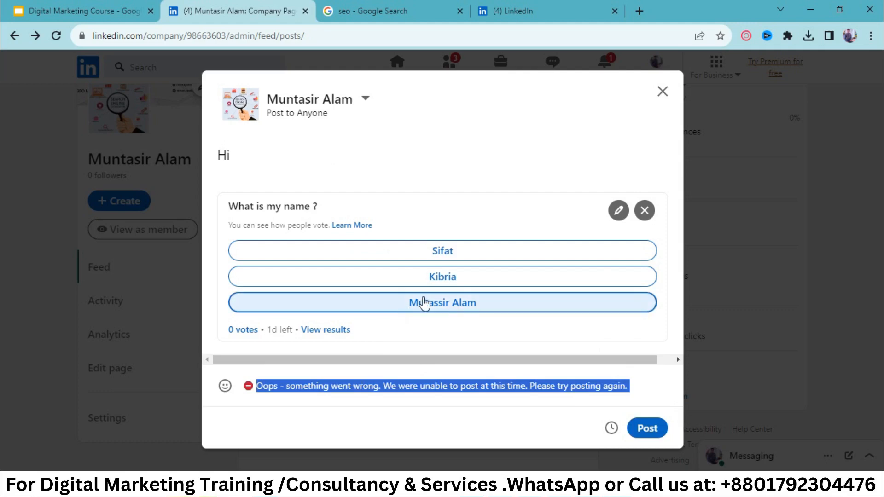
{"action": "left_click", "coordinate": [617, 210]}
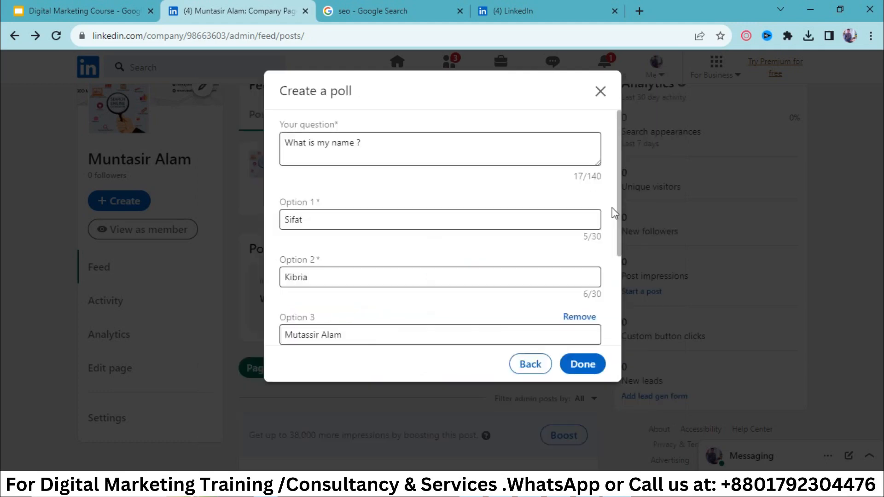
{"action": "left_click", "coordinate": [581, 364]}
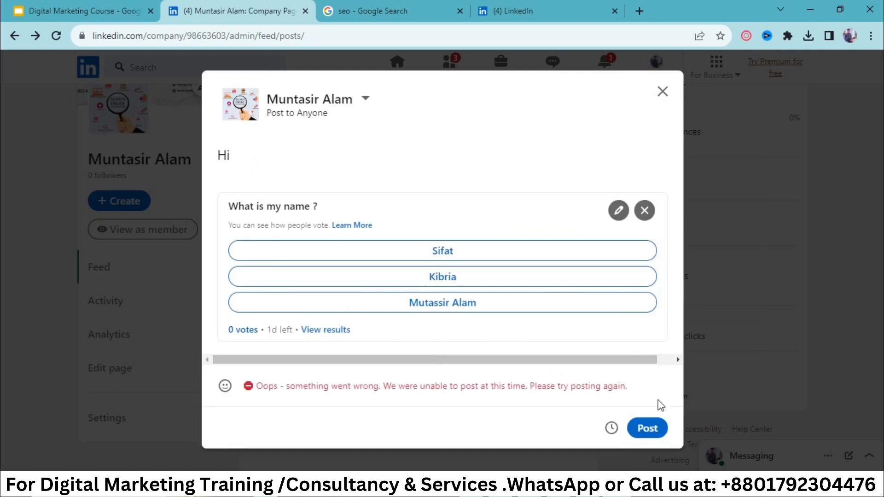
{"action": "left_click", "coordinate": [645, 429]}
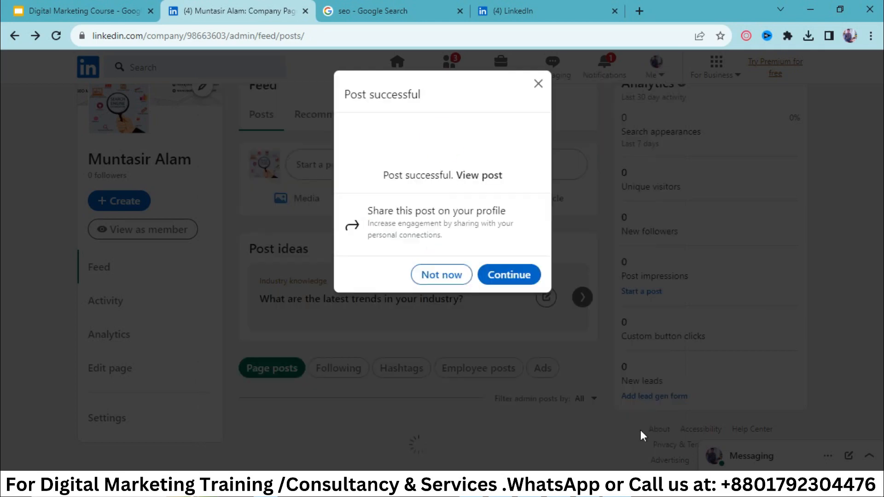
Share the published poll on the personal profile and vote for its third option in the home feed
{"action": "left_click", "coordinate": [514, 282]}
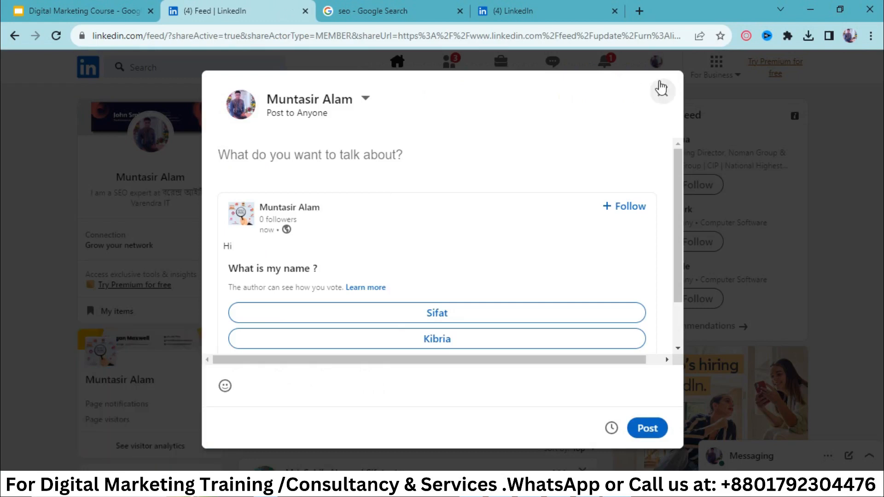
{"action": "left_click", "coordinate": [649, 427]}
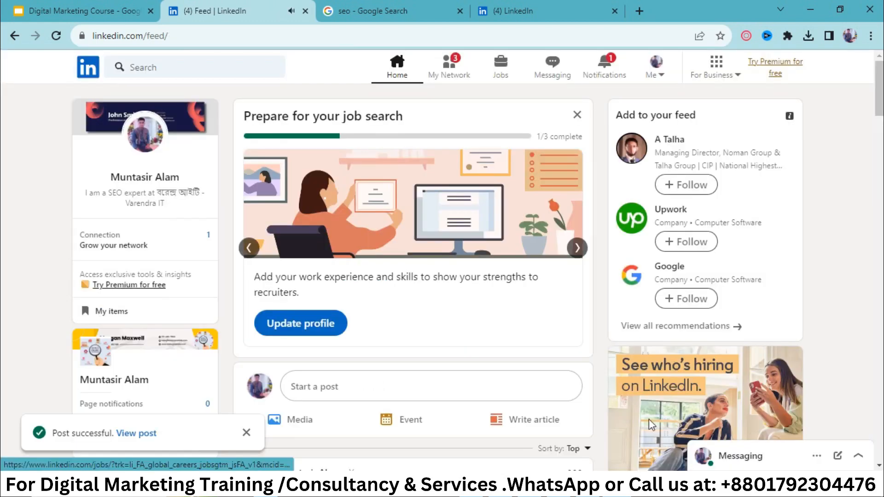
{"action": "scroll", "coordinate": [434, 383], "scroll_direction": "down", "scroll_amount": 6}
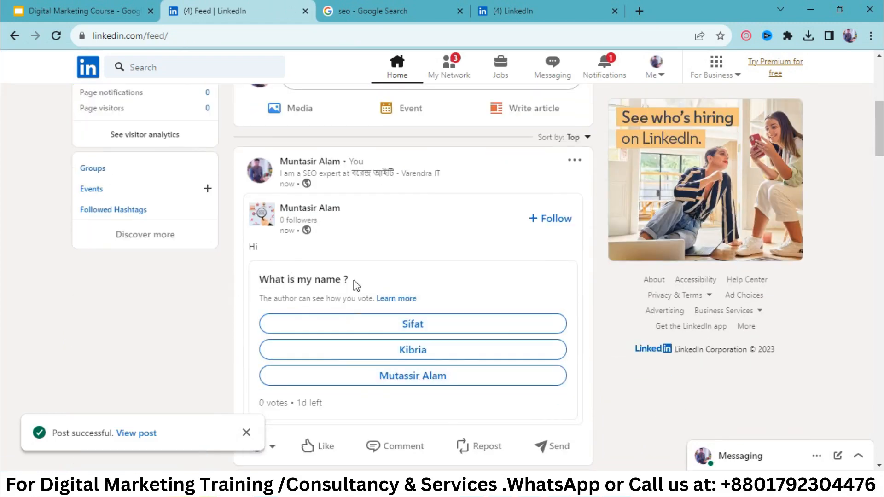
{"action": "left_click", "coordinate": [445, 388]}
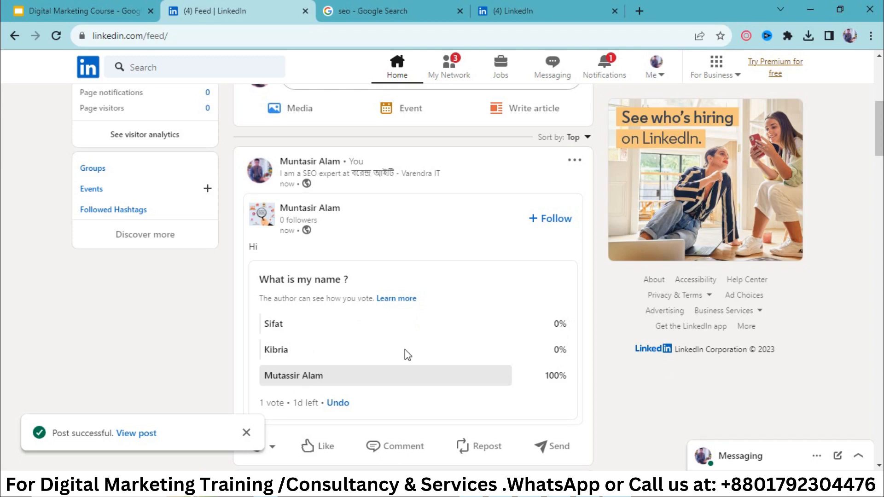
{"action": "scroll", "coordinate": [405, 350], "scroll_direction": "up", "scroll_amount": 3}
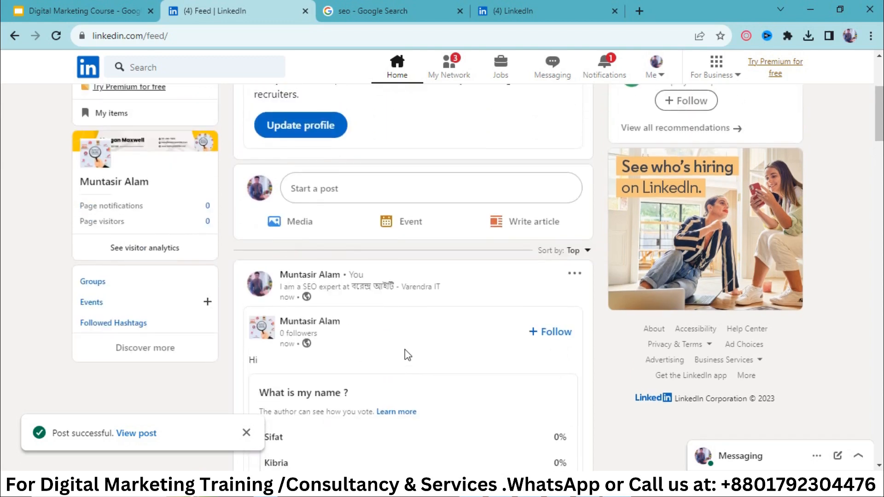
{"action": "scroll", "coordinate": [406, 352], "scroll_direction": "up", "scroll_amount": 5}
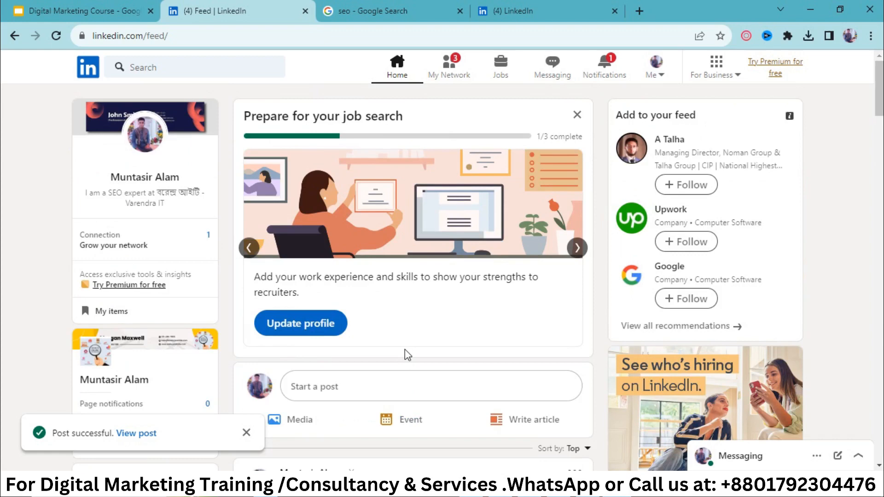